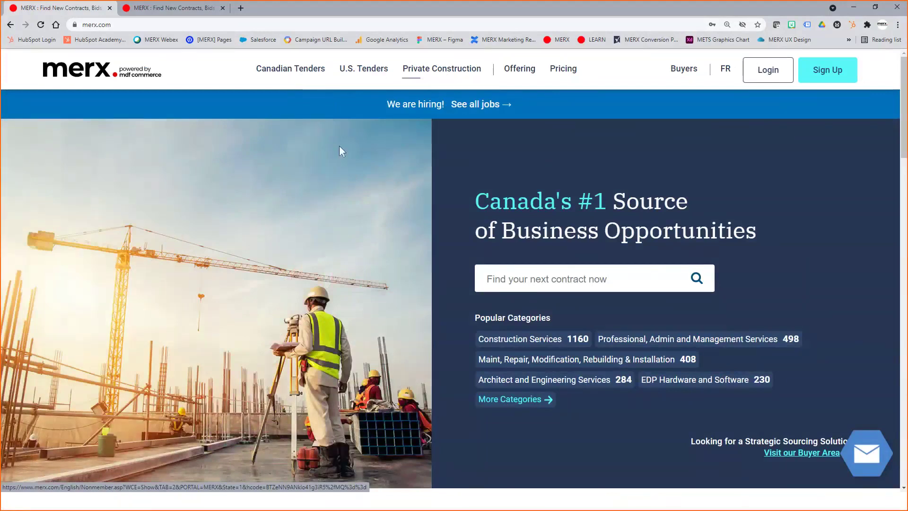
- Search the site for contract opportunities with the keyword "printing"
{"action": "left_click", "coordinate": [580, 279]}
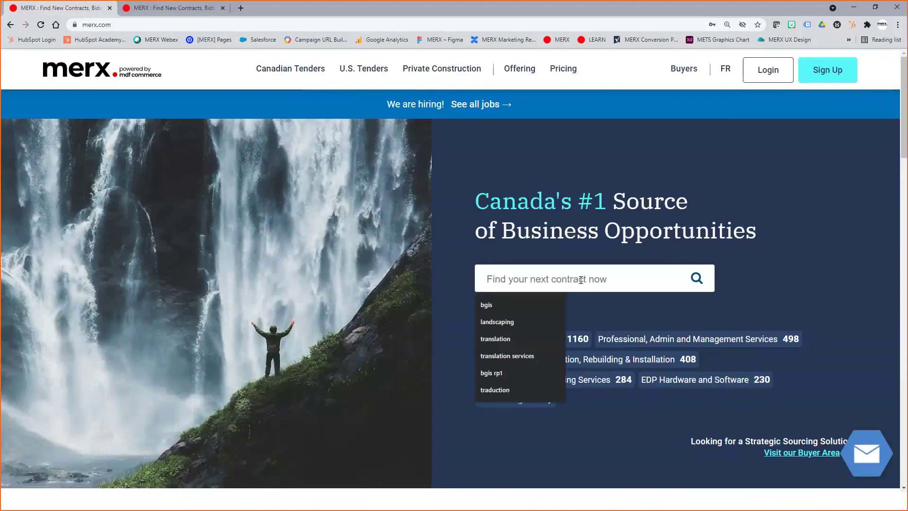
{"action": "type", "text": "printing"}
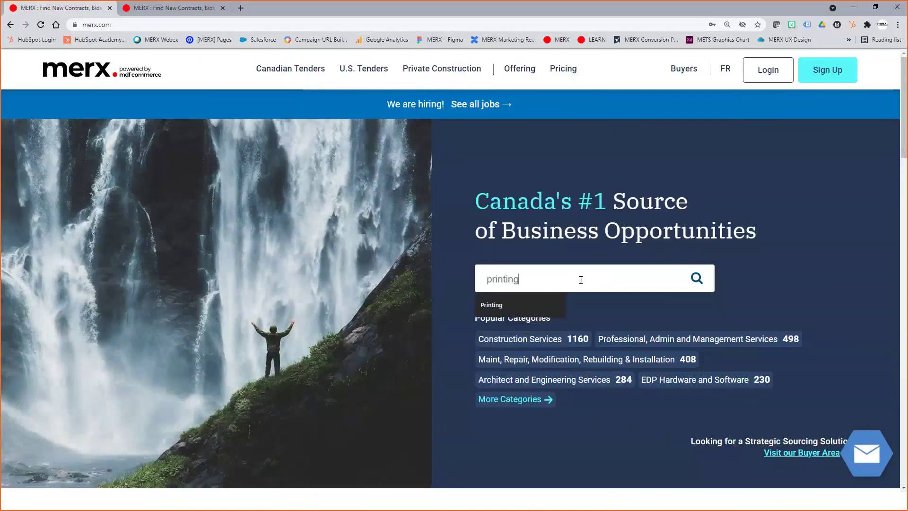
{"action": "left_click", "coordinate": [696, 279]}
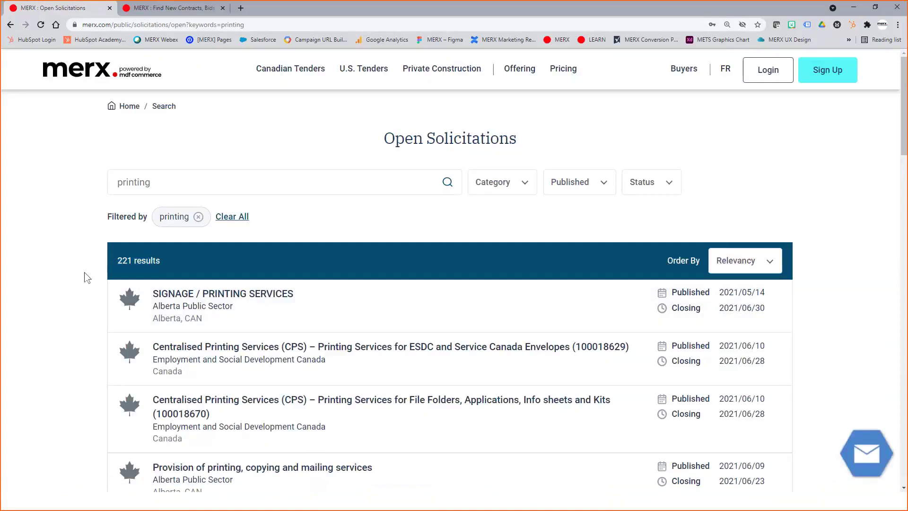
- Narrow the open solicitations search by extending the keywords to "printing alberta"
{"action": "left_click", "coordinate": [175, 181]}
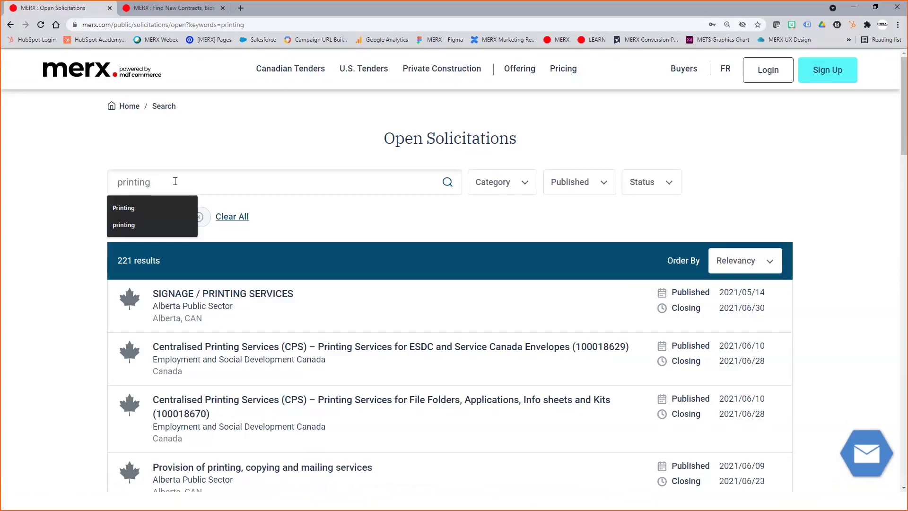
{"action": "left_click", "coordinate": [175, 182]}
{"action": "type", "text": "a"}
{"action": "type", "text": "bler"}
{"action": "key", "text": "BackSpace"}
{"action": "key", "text": "BackSpace"}
{"action": "key", "text": "BackSpace"}
{"action": "key", "text": "BackSpace"}
{"action": "type", "text": "l"}
{"action": "type", "text": "aber"}
{"action": "key", "text": "BackSpace"}
{"action": "key", "text": "BackSpace"}
{"action": "key", "text": "BackSpace"}
{"action": "key", "text": "BackSpace"}
{"action": "type", "text": "berta"}
{"action": "key", "text": "Return"}
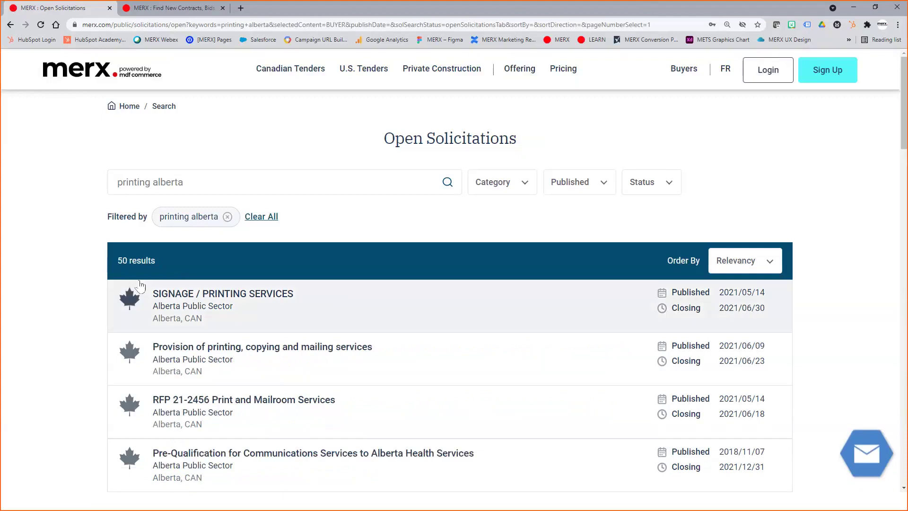
- Browse the Alberta printing solicitations and open the SIGNAGE / PRINTING SERVICES notice, returning to the results list
{"action": "scroll", "coordinate": [572, 355], "scroll_direction": "down", "scroll_amount": 9}
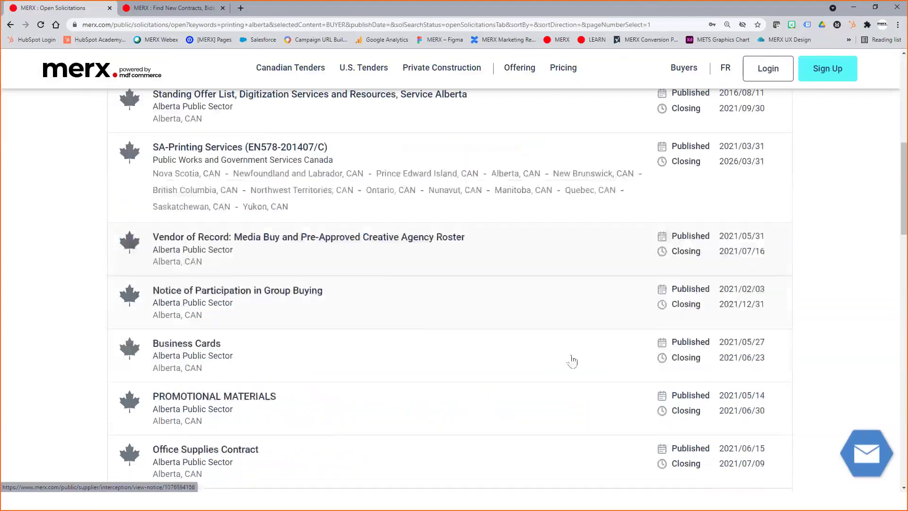
{"action": "scroll", "coordinate": [571, 360], "scroll_direction": "down", "scroll_amount": 3}
{"action": "scroll", "coordinate": [572, 361], "scroll_direction": "up", "scroll_amount": 12}
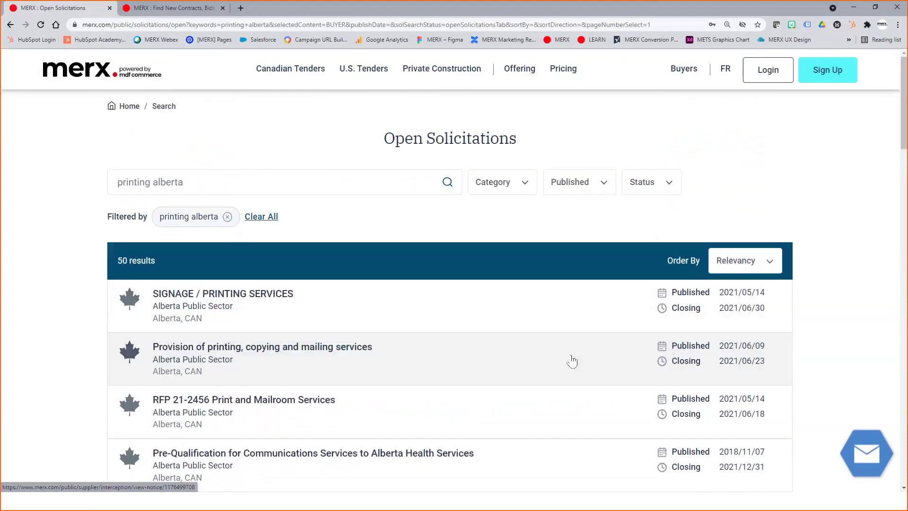
{"action": "left_click", "coordinate": [248, 303]}
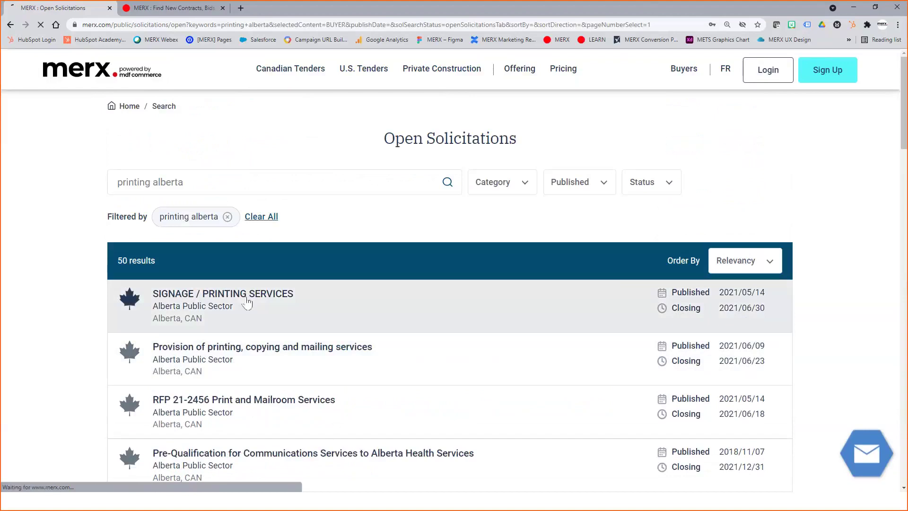
{"action": "left_click", "coordinate": [9, 26]}
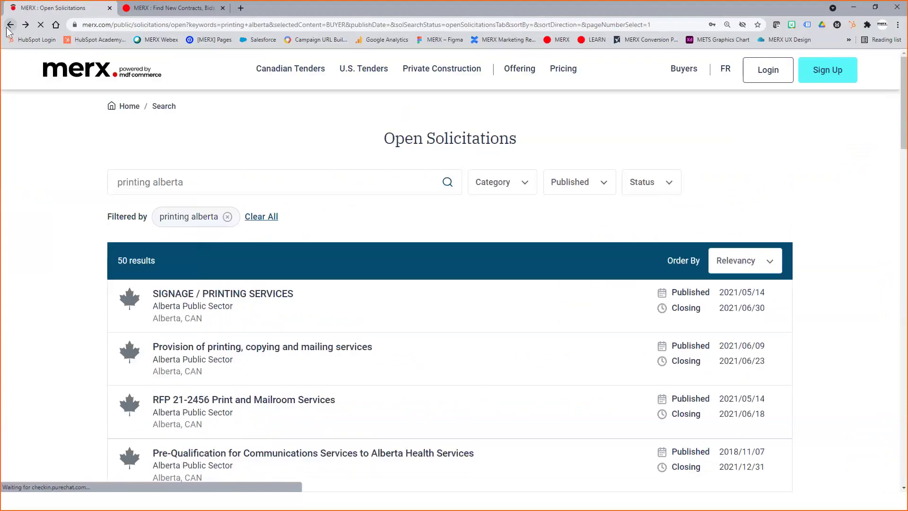
- Remove the "printing alberta" filter and search the open solicitations for "janitorial"
{"action": "left_click", "coordinate": [228, 218]}
{"action": "left_click", "coordinate": [220, 182]}
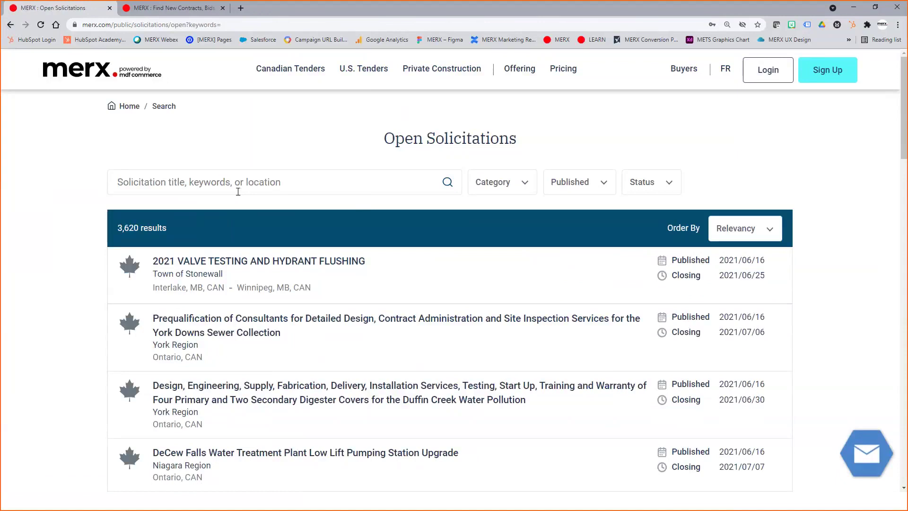
{"action": "left_click", "coordinate": [241, 184]}
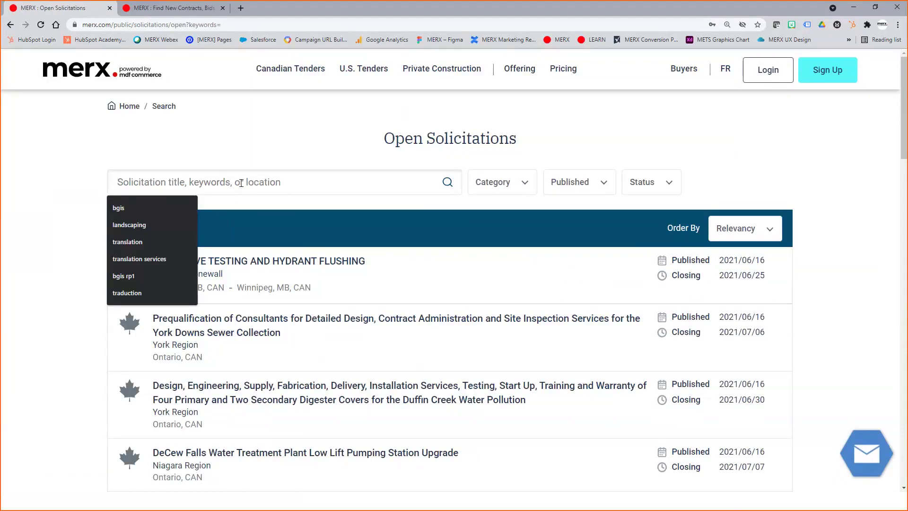
{"action": "type", "text": "janit"}
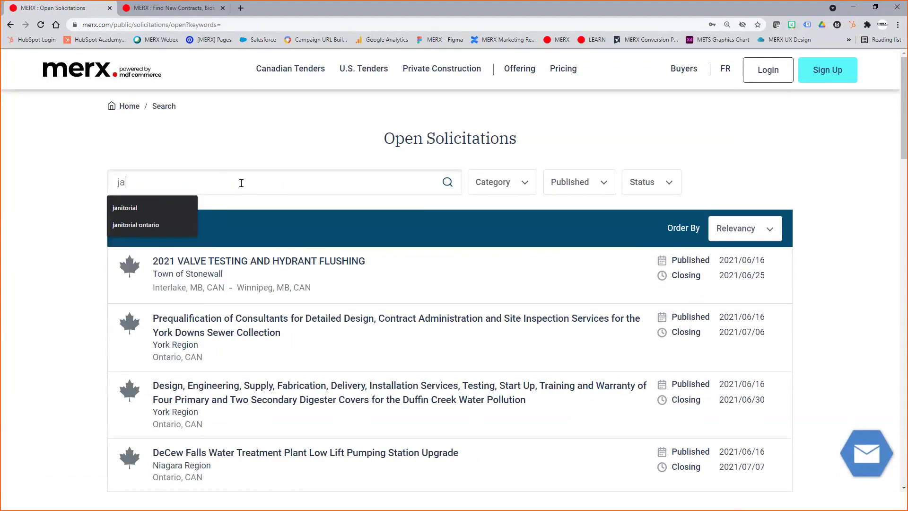
{"action": "key", "text": "Down"}
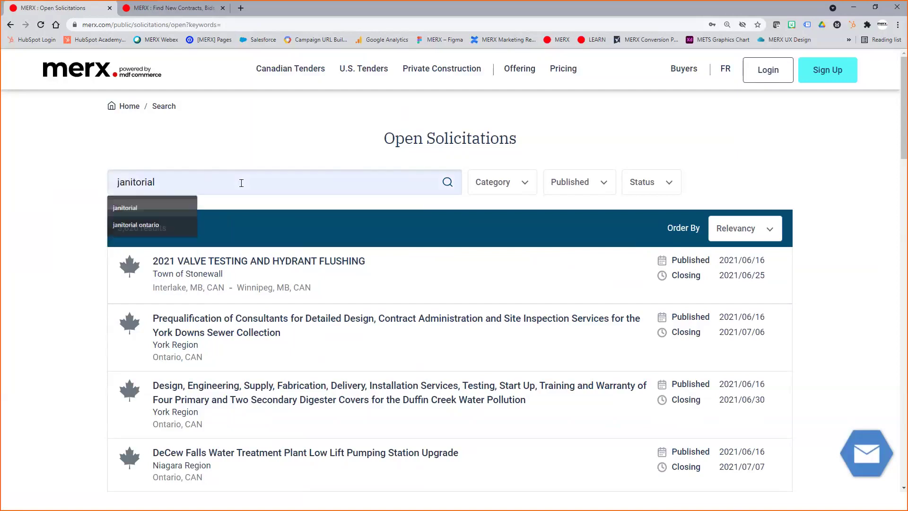
{"action": "key", "text": "Return"}
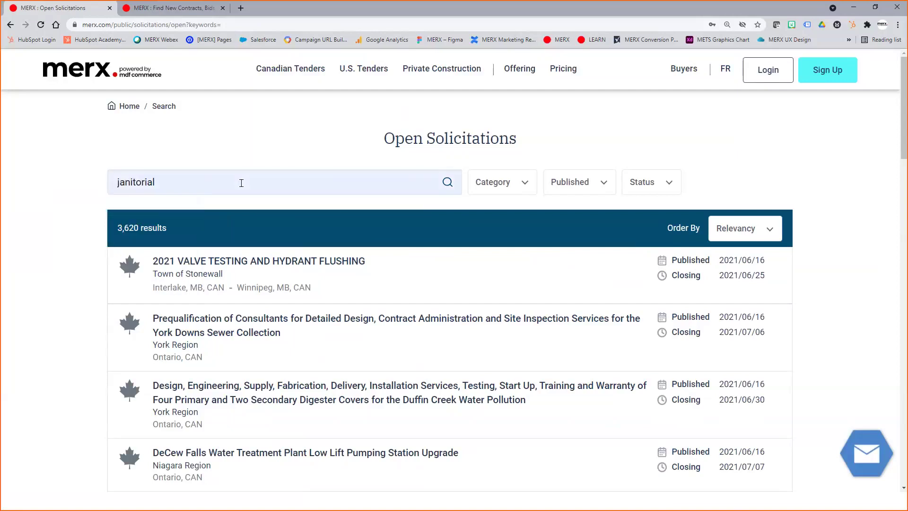
{"action": "left_click", "coordinate": [448, 189]}
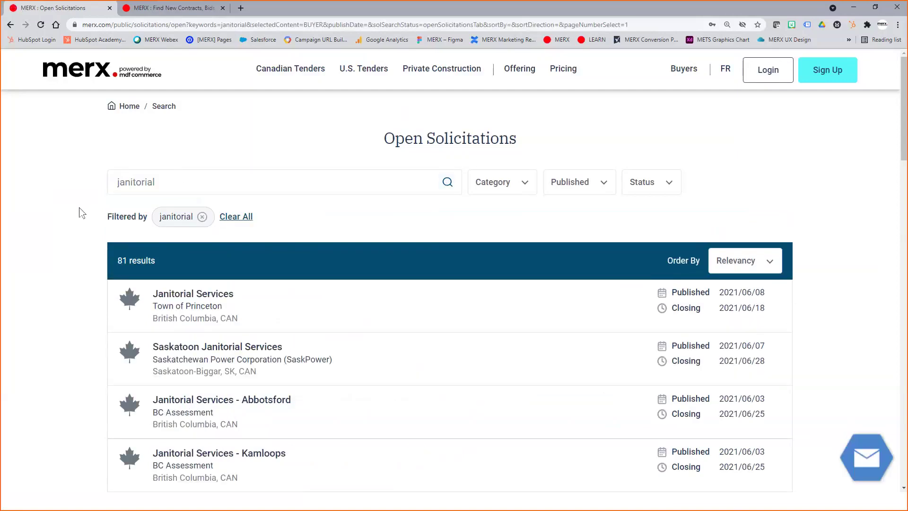
- Narrow the search to "janitorial ontario"
{"action": "left_click", "coordinate": [199, 179]}
{"action": "type", "text": "ontario"}
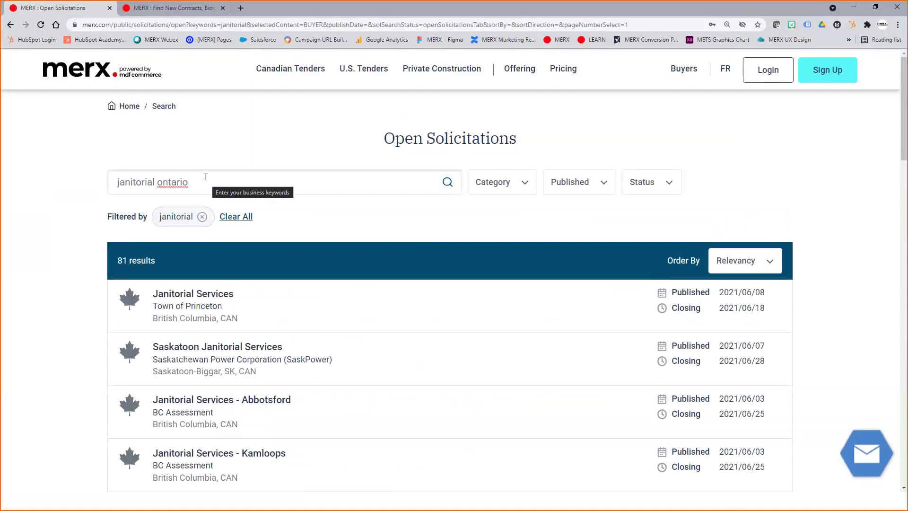
{"action": "key", "text": "Return"}
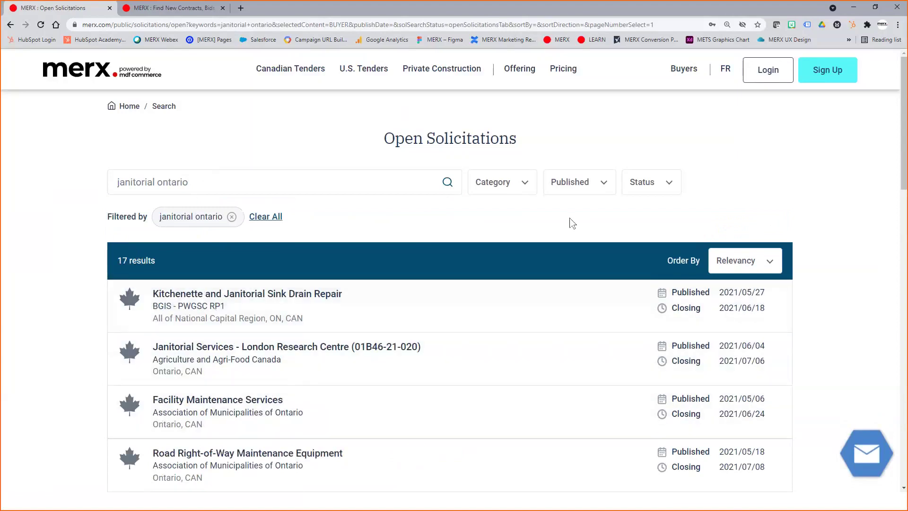
- Examine the available category and publication date filter options without applying any
{"action": "left_click", "coordinate": [526, 182]}
{"action": "left_click", "coordinate": [544, 372]}
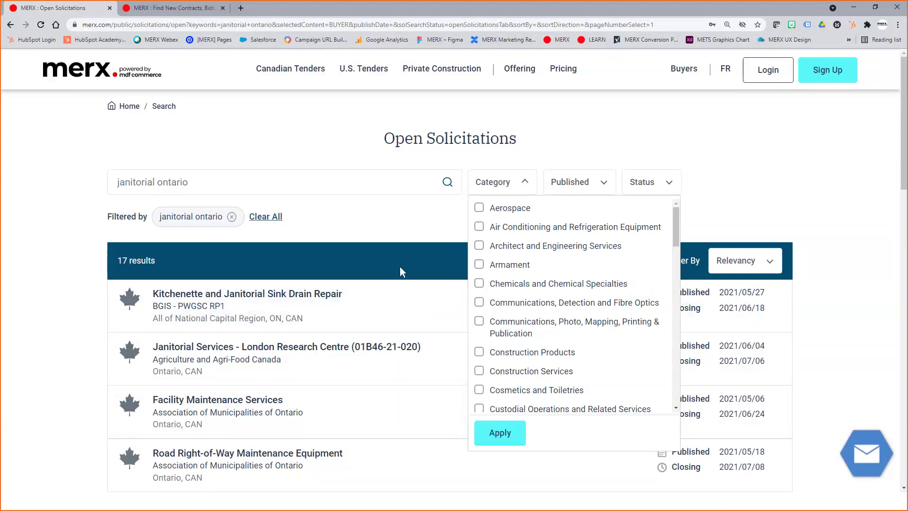
{"action": "left_click", "coordinate": [730, 168]}
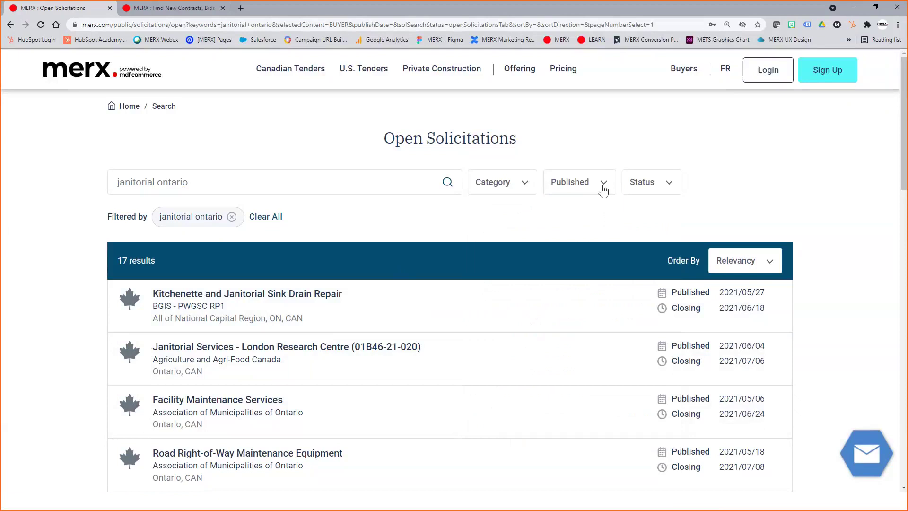
{"action": "left_click", "coordinate": [603, 189]}
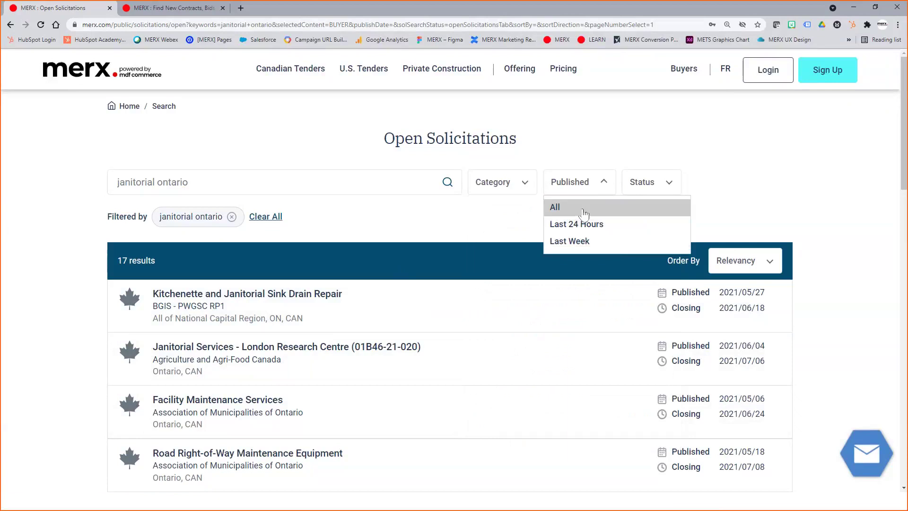
{"action": "left_click", "coordinate": [735, 183]}
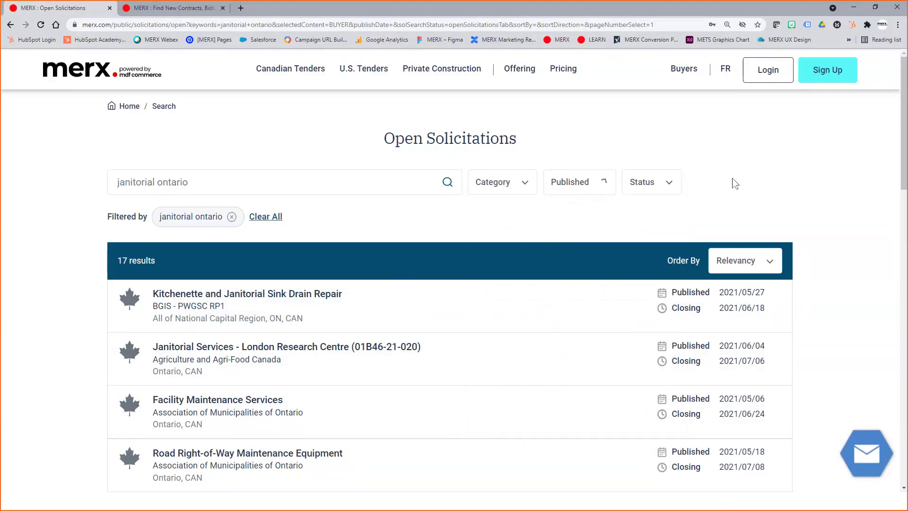
- Filter the janitorial solicitations by the Closed Solicitations status, and change the status to Bid Results
{"action": "left_click", "coordinate": [671, 186]}
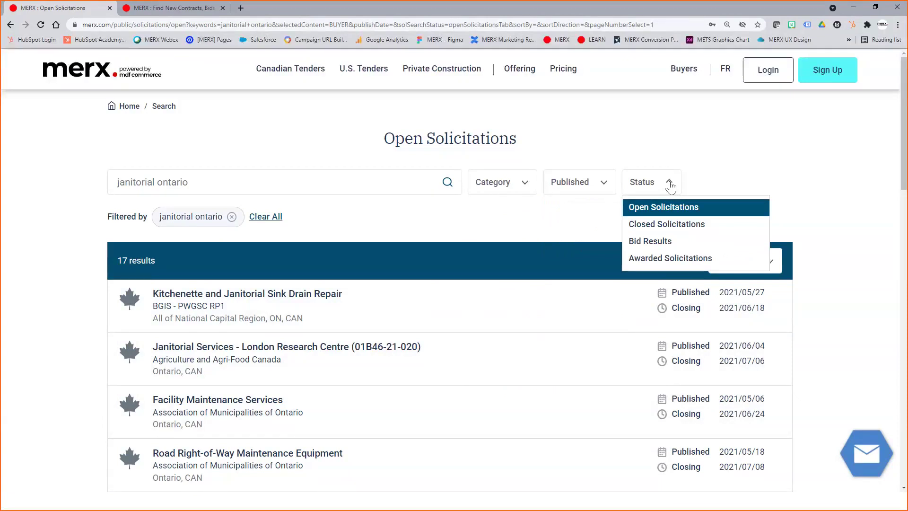
{"action": "left_click", "coordinate": [697, 227]}
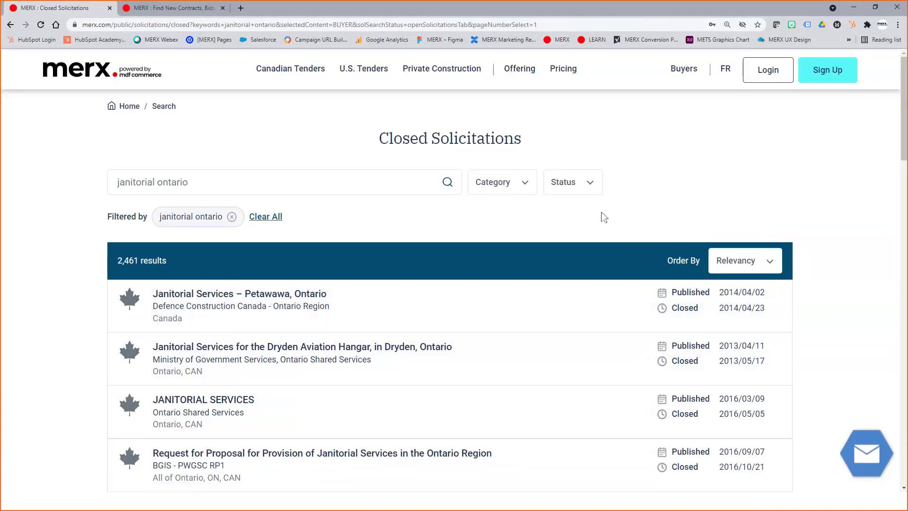
{"action": "left_click", "coordinate": [593, 183]}
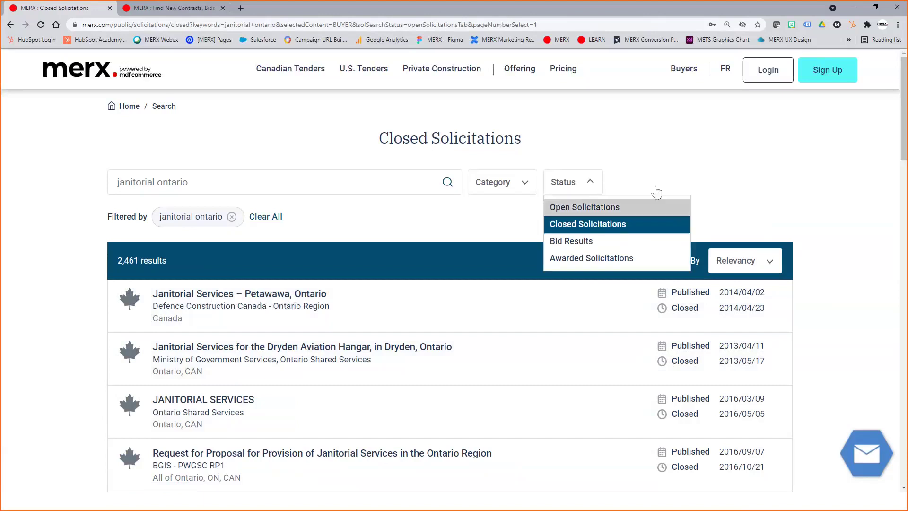
{"action": "left_click", "coordinate": [588, 245]}
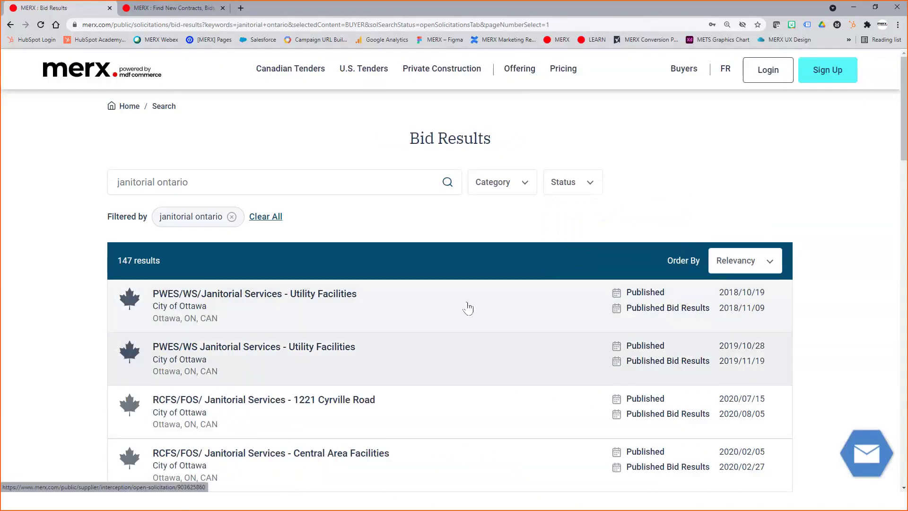
- Open the City of Ottawa solicitation "RCFS/FOS/ Janitorial Services - Central Area Facilities" and review its bidders and bid amounts
{"action": "scroll", "coordinate": [468, 308], "scroll_direction": "down", "scroll_amount": 3}
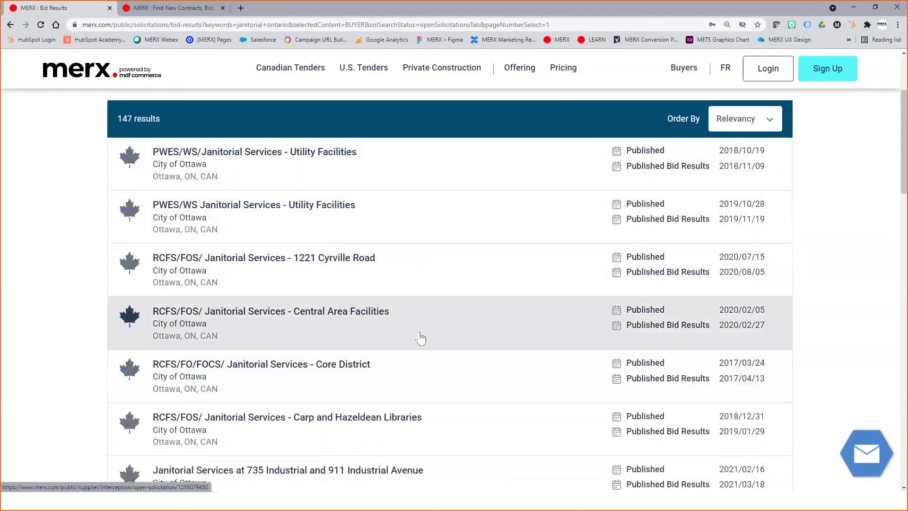
{"action": "left_click", "coordinate": [335, 312]}
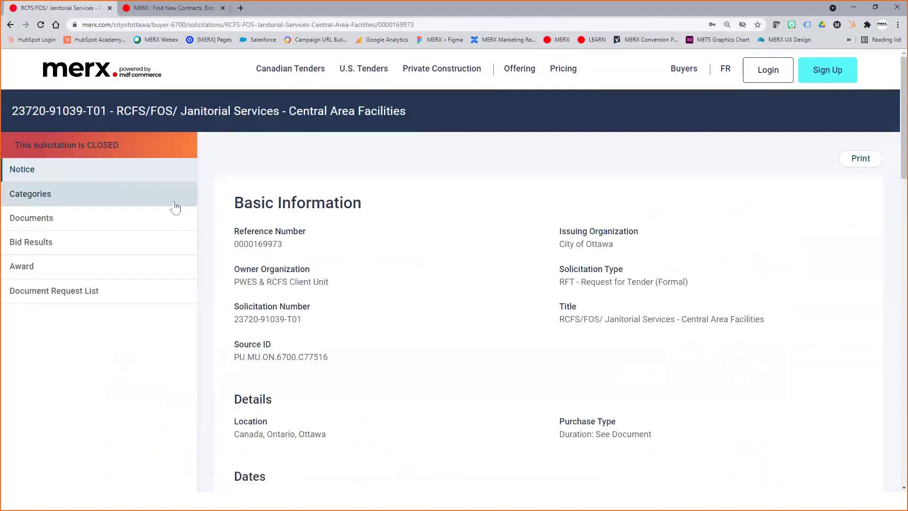
{"action": "left_click", "coordinate": [58, 244]}
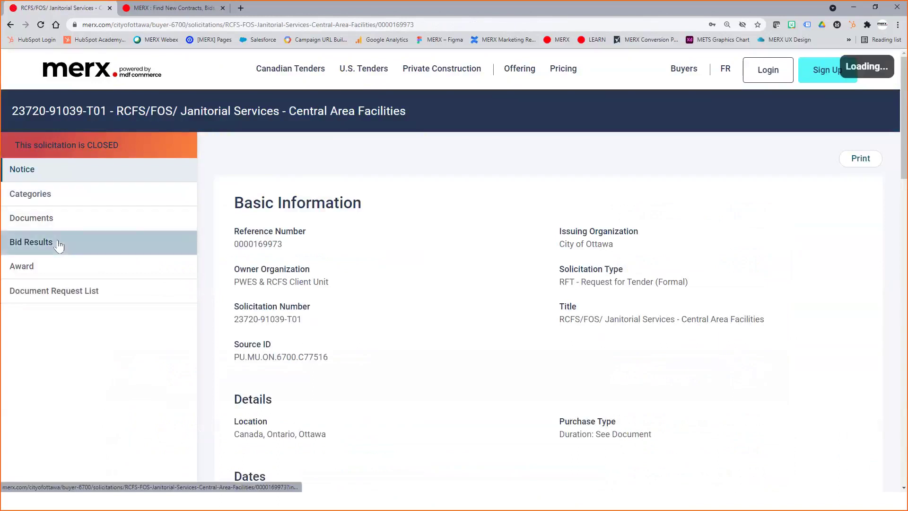
{"action": "scroll", "coordinate": [561, 251], "scroll_direction": "down", "scroll_amount": 7}
{"action": "scroll", "coordinate": [564, 258], "scroll_direction": "up", "scroll_amount": 4}
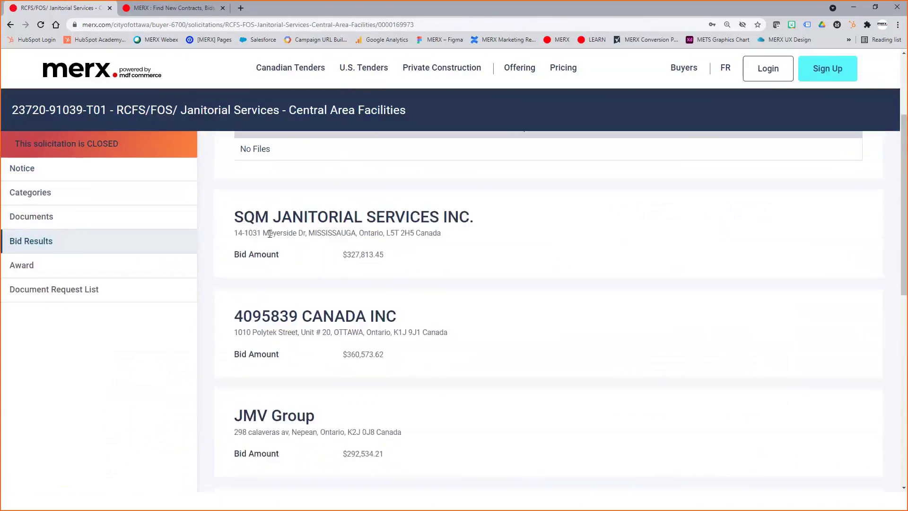
{"action": "scroll", "coordinate": [515, 401], "scroll_direction": "down", "scroll_amount": 3}
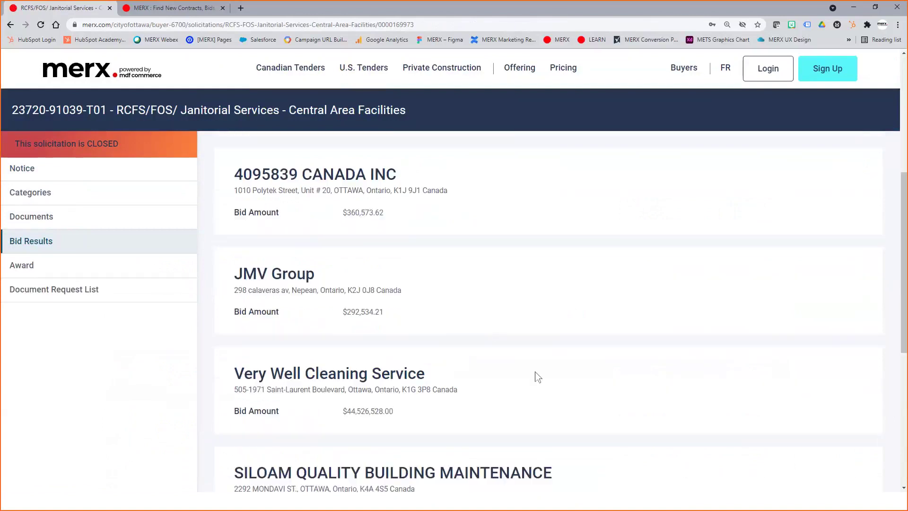
{"action": "scroll", "coordinate": [538, 377], "scroll_direction": "down", "scroll_amount": 4}
{"action": "scroll", "coordinate": [538, 377], "scroll_direction": "down", "scroll_amount": 2}
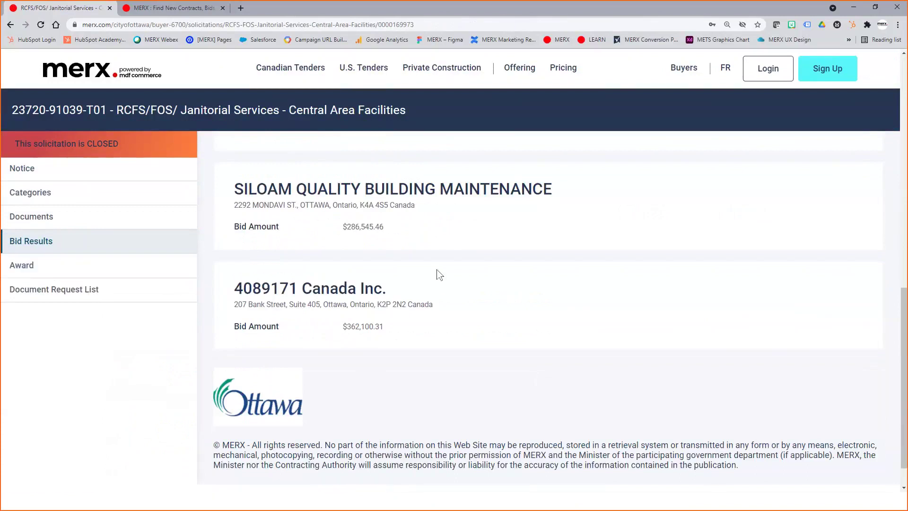
- Examine the solicitation's award details, highlighting the awardee heading and awarded value, and return to the bid results list
{"action": "left_click", "coordinate": [42, 272]}
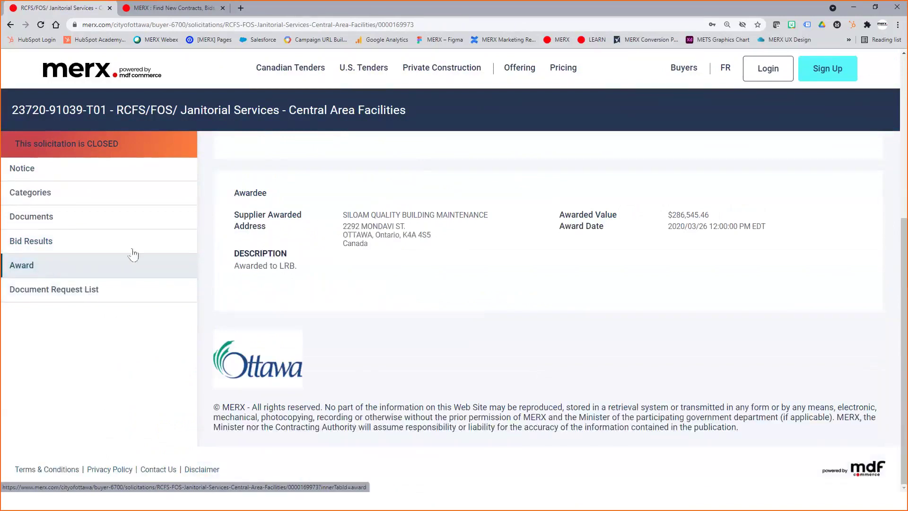
{"action": "left_click_drag", "start_coordinate": [239, 191], "coordinate": [523, 201]}
{"action": "scroll", "coordinate": [799, 306], "scroll_direction": "up", "scroll_amount": 3}
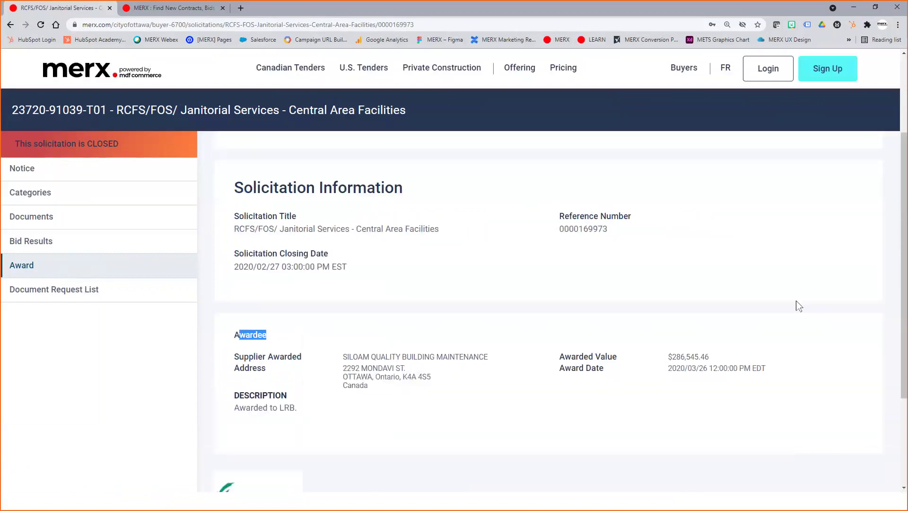
{"action": "left_click_drag", "start_coordinate": [667, 357], "coordinate": [719, 358]}
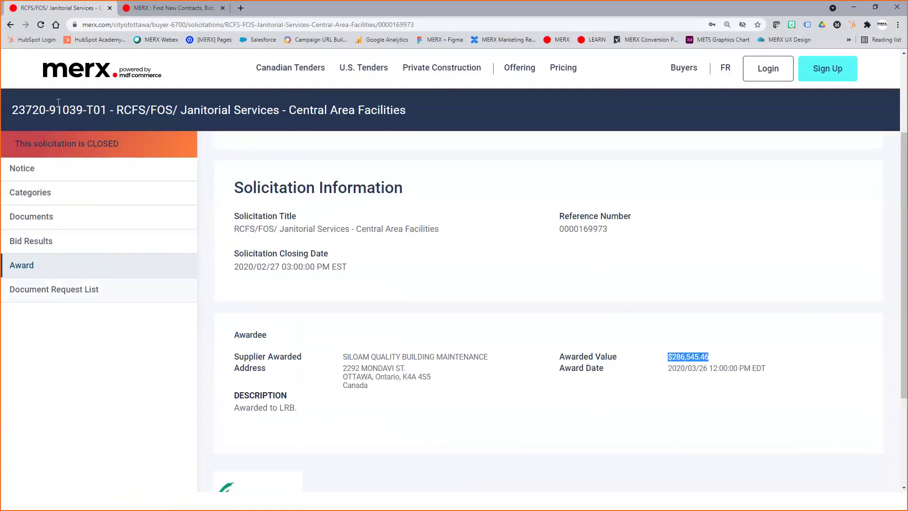
{"action": "left_click", "coordinate": [11, 26]}
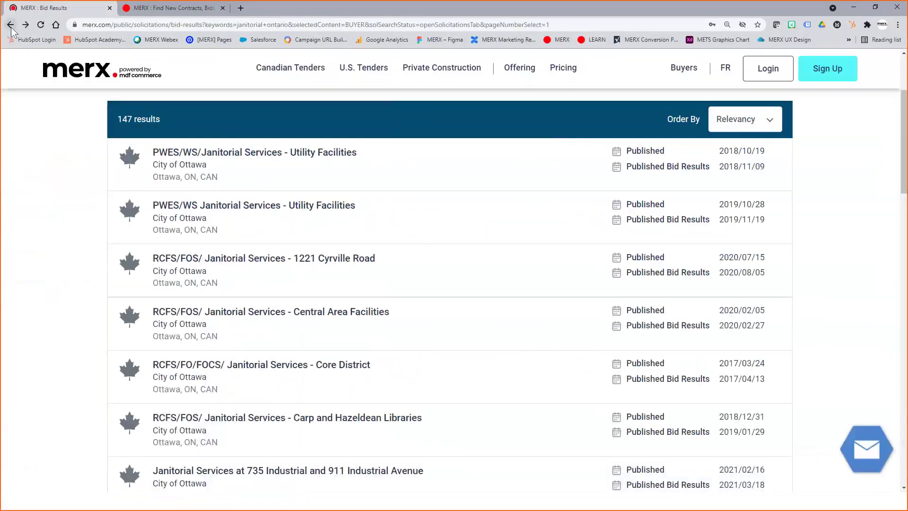
- Change the status filter to Awarded Solicitations and review the available sort orders, keeping the results ordered by Relevancy
{"action": "scroll", "coordinate": [835, 211], "scroll_direction": "up", "scroll_amount": 3}
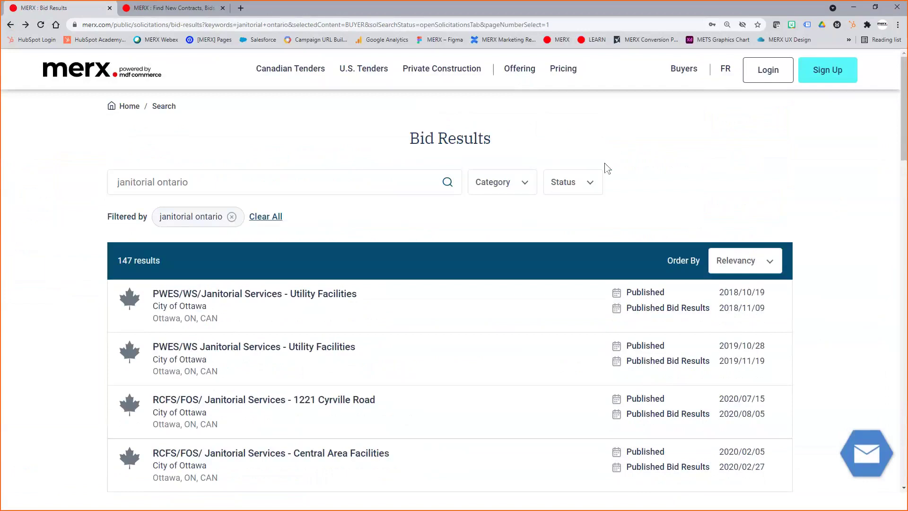
{"action": "left_click", "coordinate": [592, 184]}
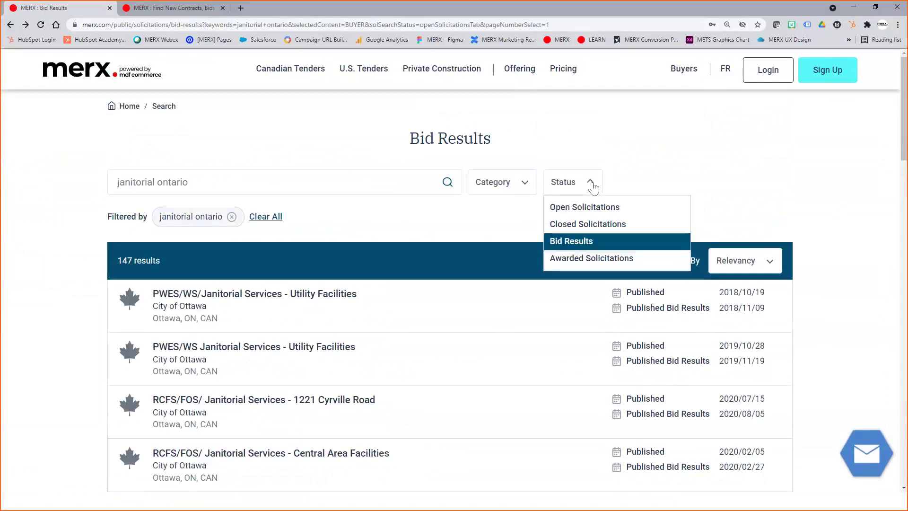
{"action": "left_click", "coordinate": [580, 261]}
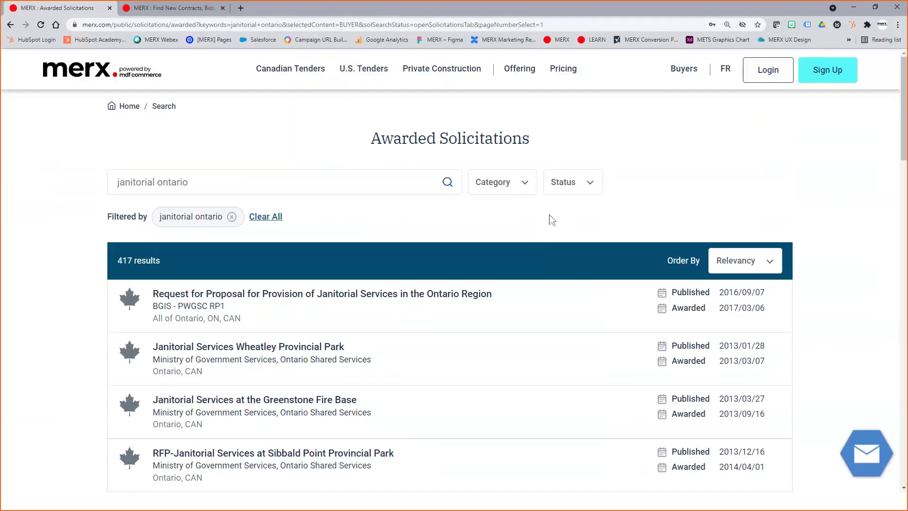
{"action": "left_click", "coordinate": [770, 263]}
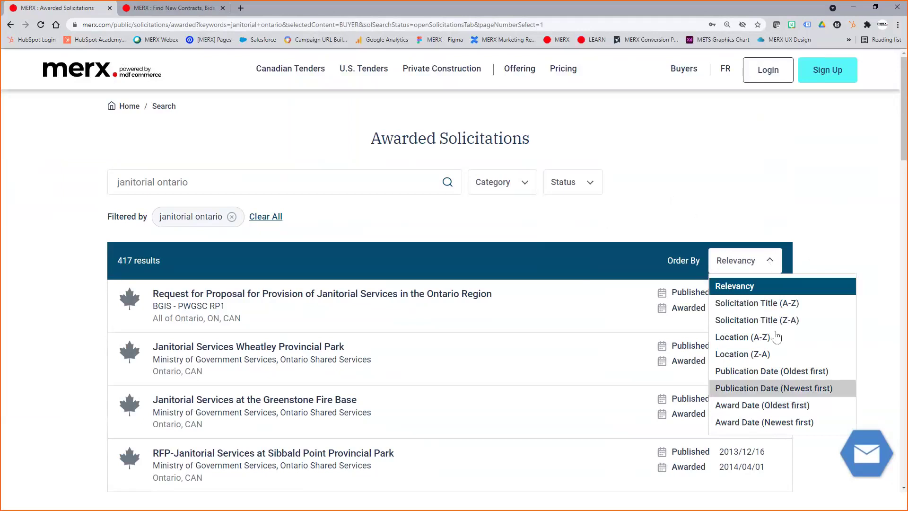
{"action": "left_click", "coordinate": [779, 288]}
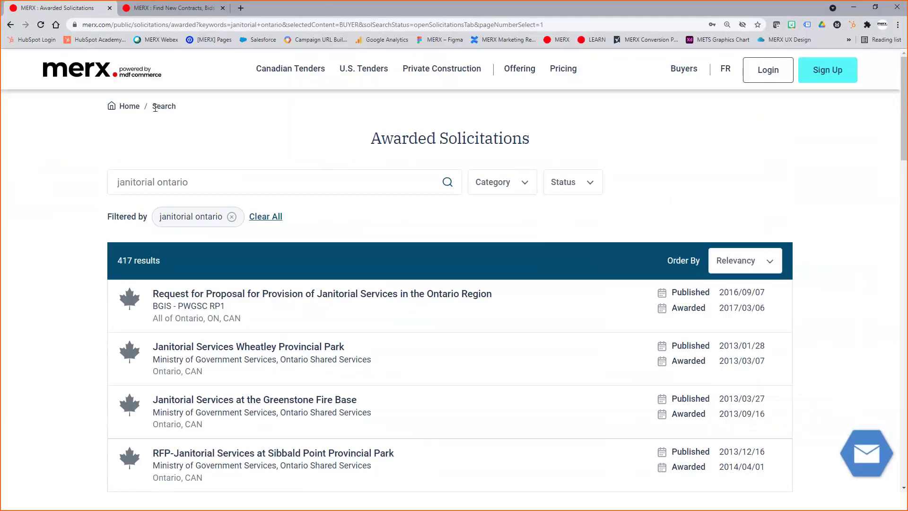
- Return to the home page and run a search without keywords to list all open solicitations
{"action": "left_click", "coordinate": [129, 107]}
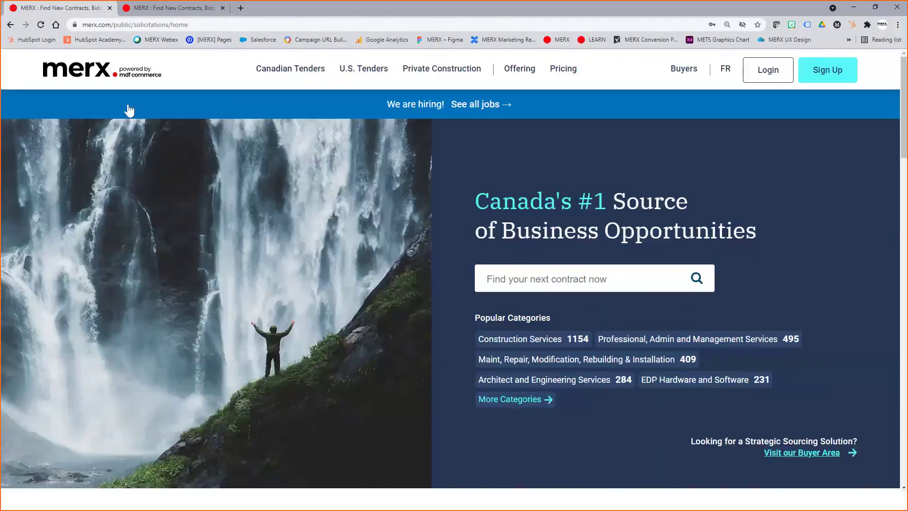
{"action": "left_click", "coordinate": [596, 273]}
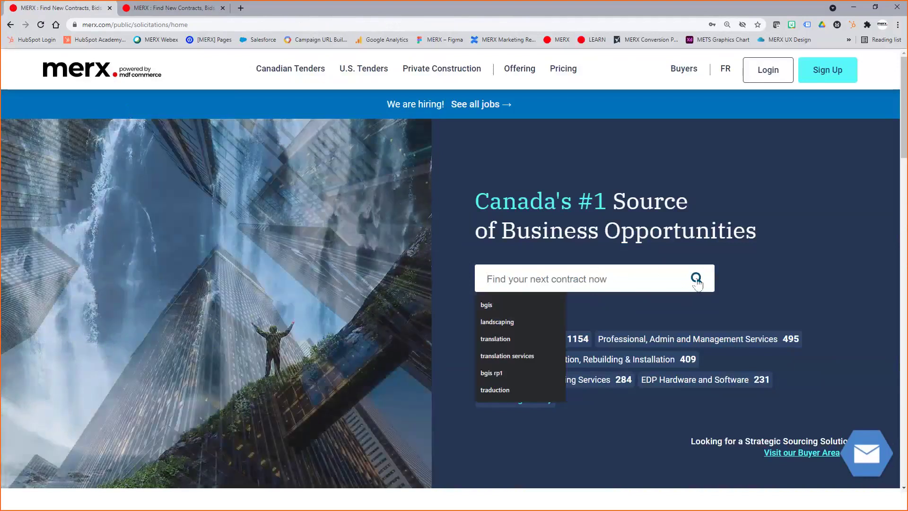
{"action": "left_click", "coordinate": [697, 279]}
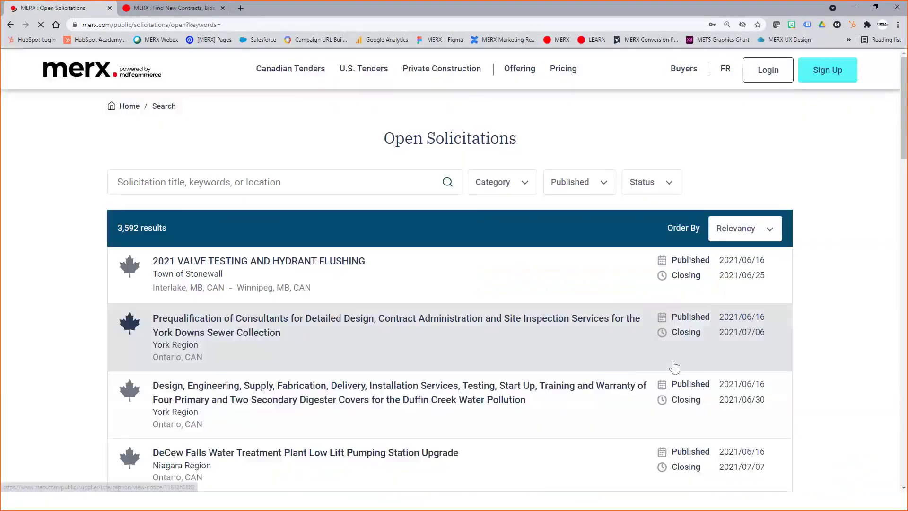
- Search the open solicitations for the buying organization "defence construction canada", using the previously entered search suggestion
{"action": "left_click", "coordinate": [217, 183]}
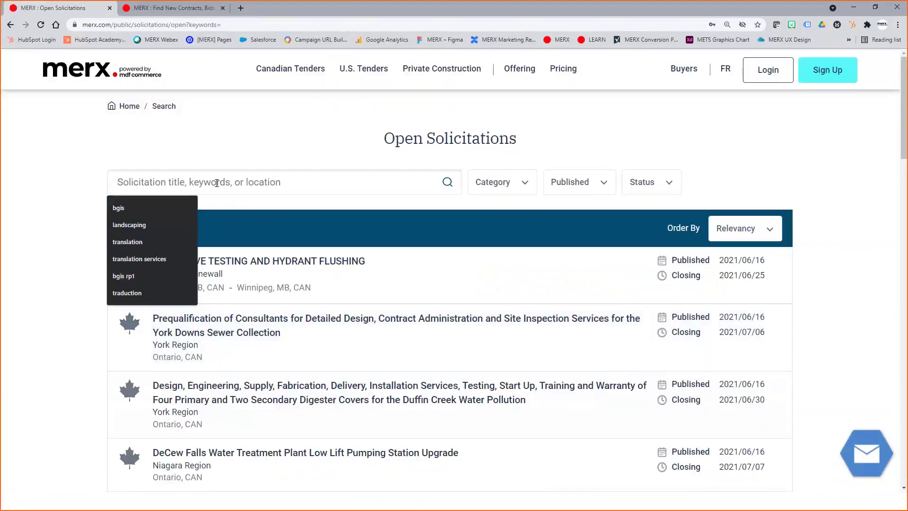
{"action": "type", "text": "D"}
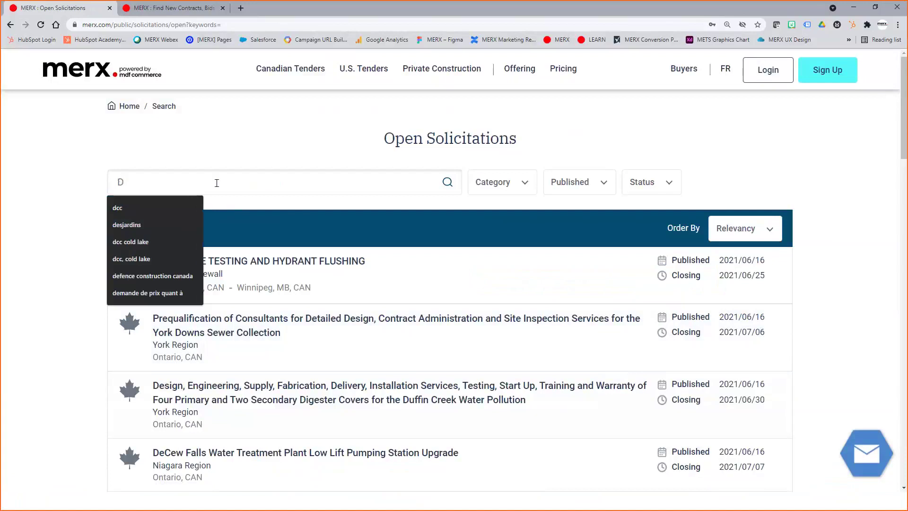
{"action": "type", "text": "e"}
{"action": "key", "text": "Down"}
{"action": "key", "text": "Down"}
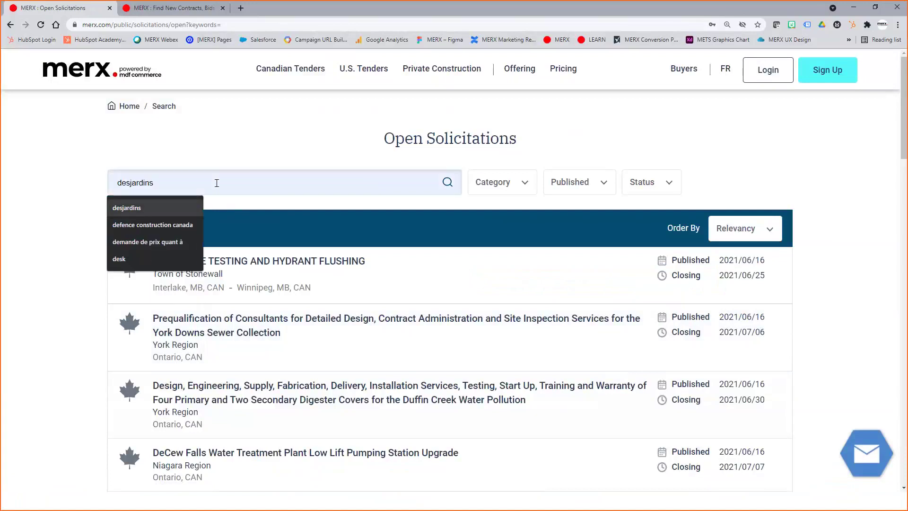
{"action": "key", "text": "Return"}
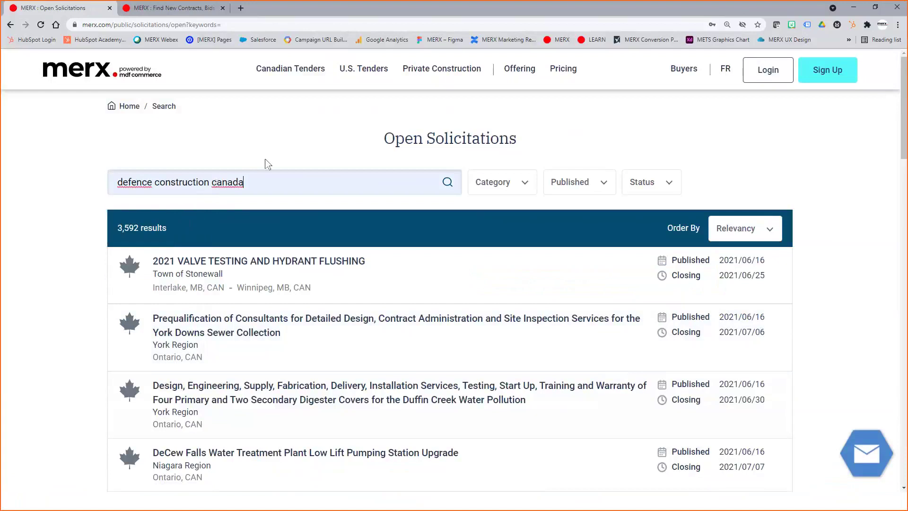
{"action": "left_click", "coordinate": [447, 185]}
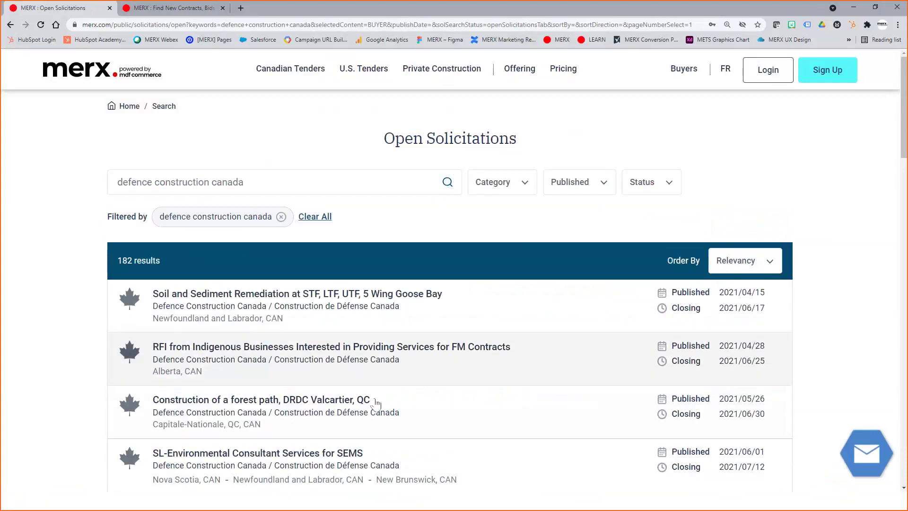
- Replace the search keywords with "canada post" and run the search on open solicitations
{"action": "triple_click", "coordinate": [113, 170]}
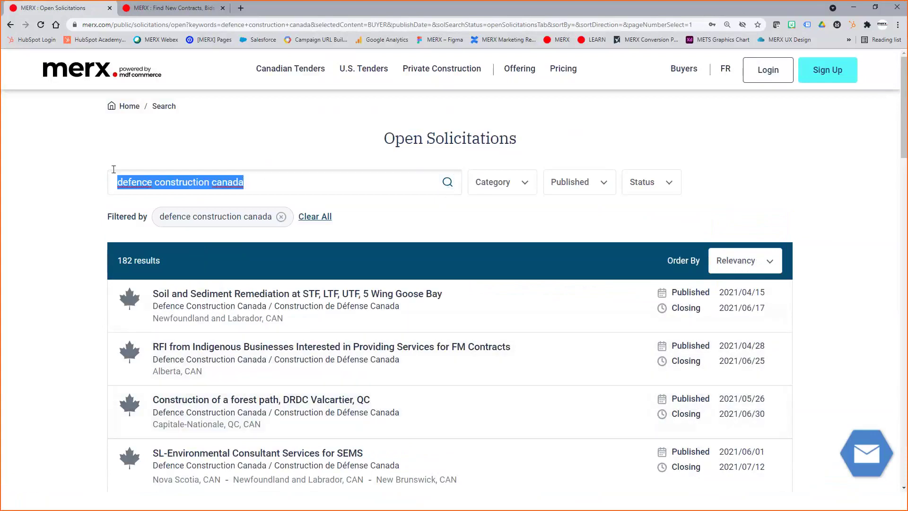
{"action": "key", "text": "BackSpace"}
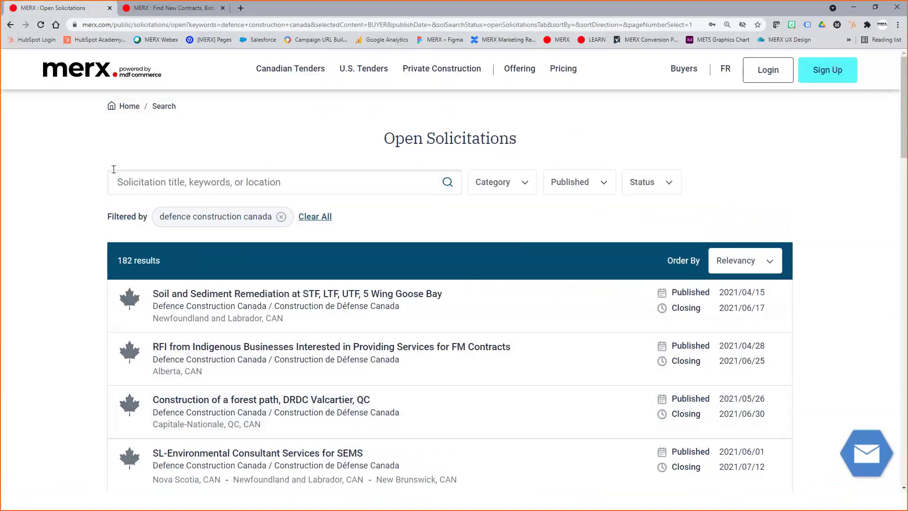
{"action": "type", "text": "canada"}
{"action": "key", "text": "Down"}
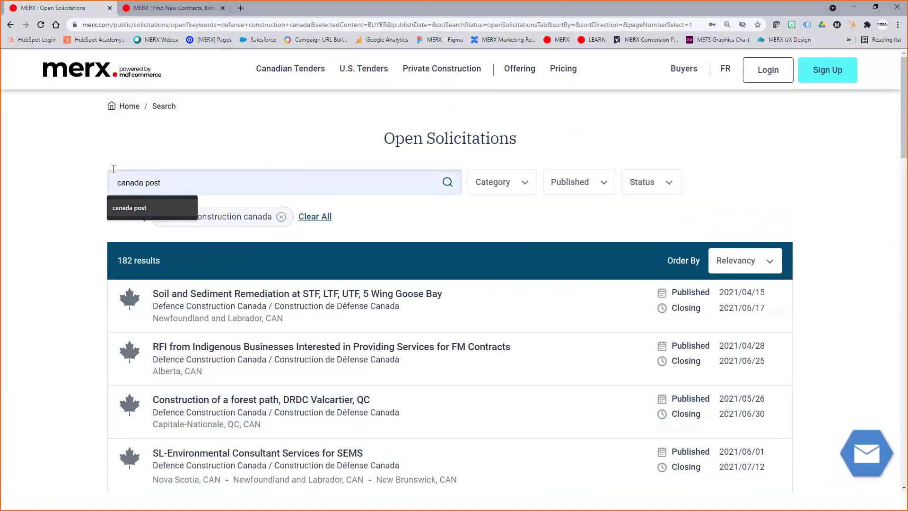
{"action": "key", "text": "Return"}
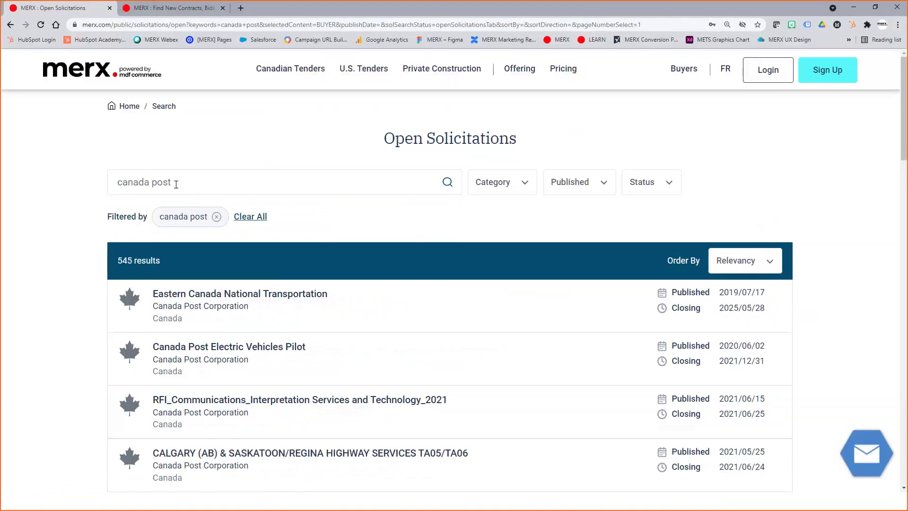
- Clear the current search keywords and search the open solicitations for "Via rail"
{"action": "left_click_drag", "start_coordinate": [172, 182], "coordinate": [112, 176]}
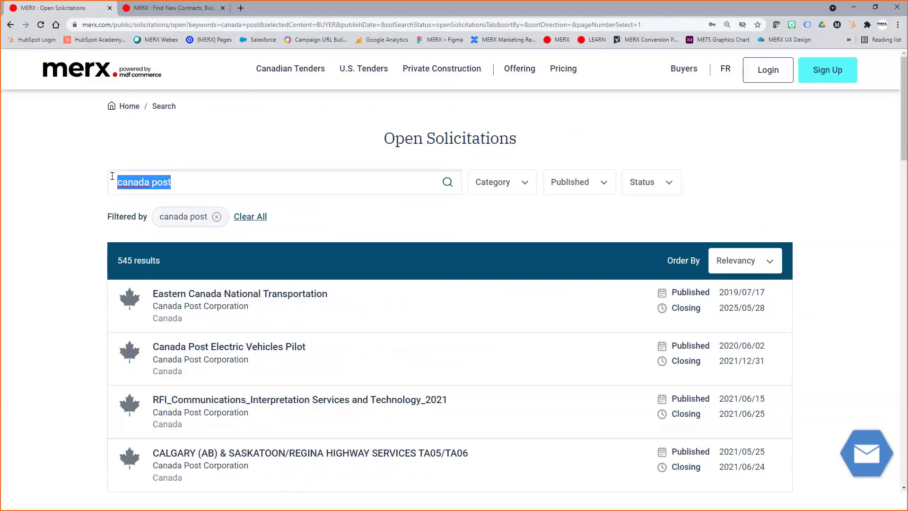
{"action": "key", "text": "BackSpace"}
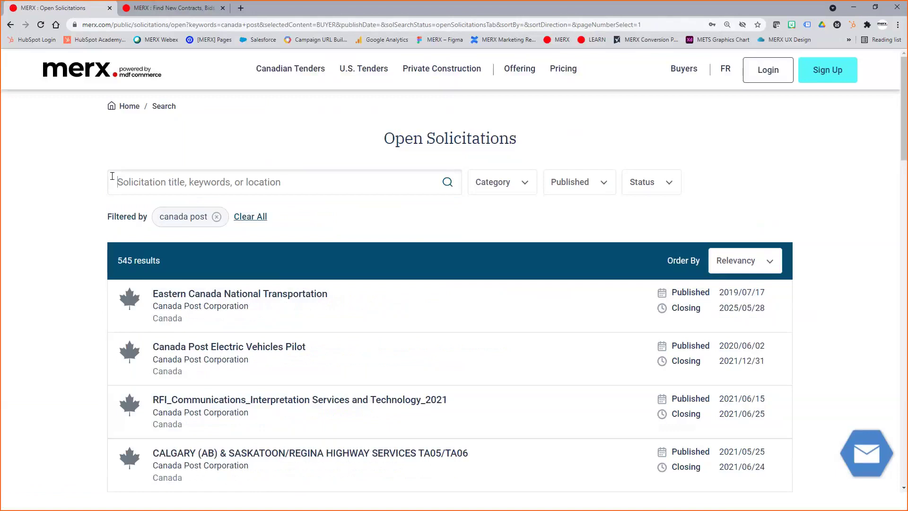
{"action": "type", "text": "Via rail"}
{"action": "key", "text": "Return"}
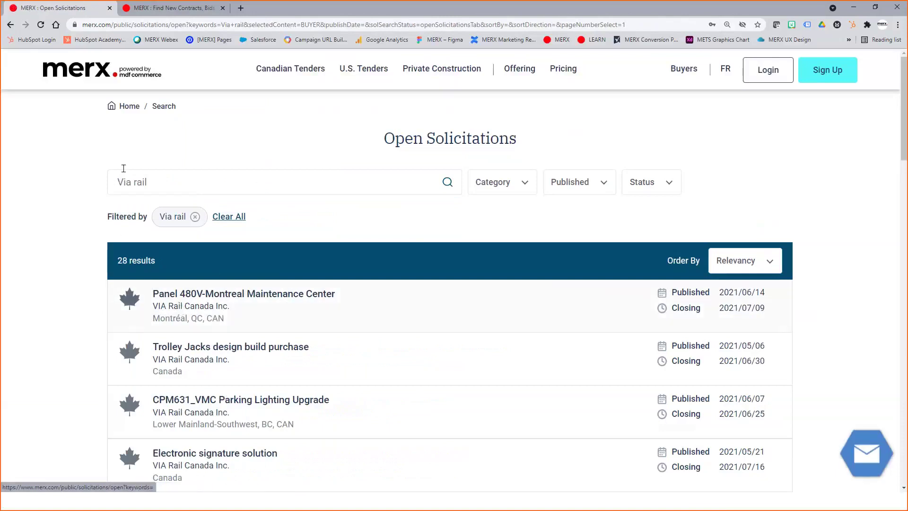
- Search the open solicitations for "City ottawa" in place of the current keywords
{"action": "left_click_drag", "start_coordinate": [175, 179], "coordinate": [76, 182]}
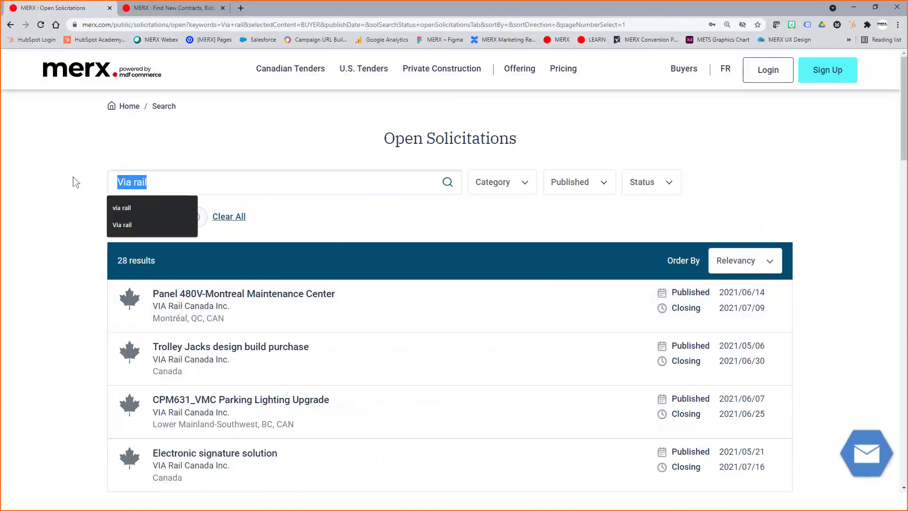
{"action": "type", "text": "City"}
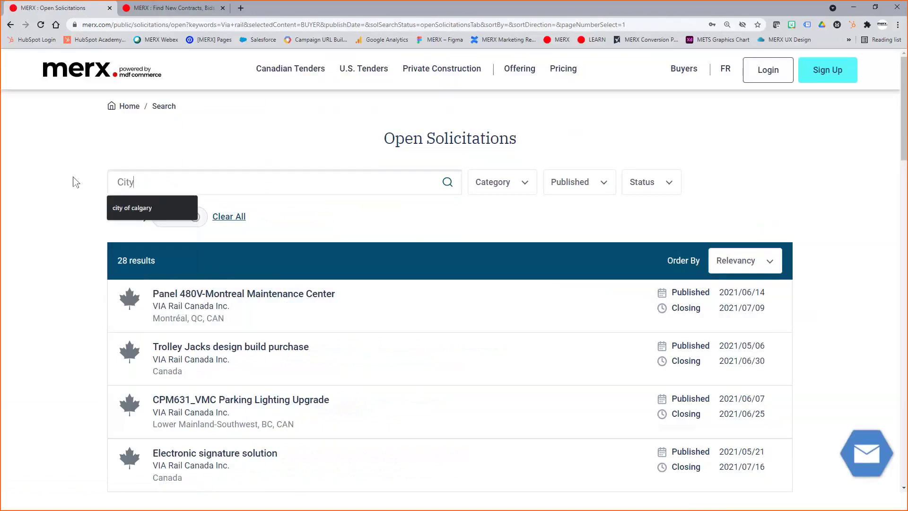
{"action": "type", "text": " ottaw"}
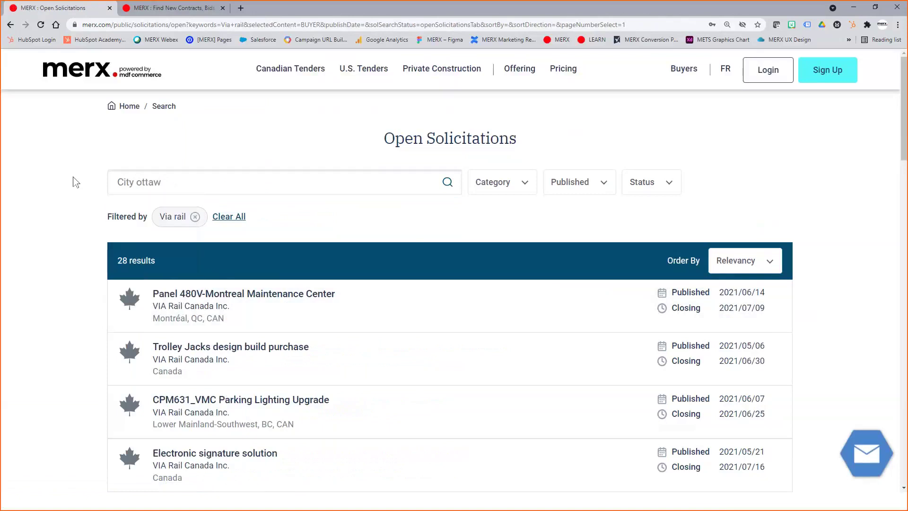
{"action": "type", "text": "a"}
{"action": "key", "text": "Return"}
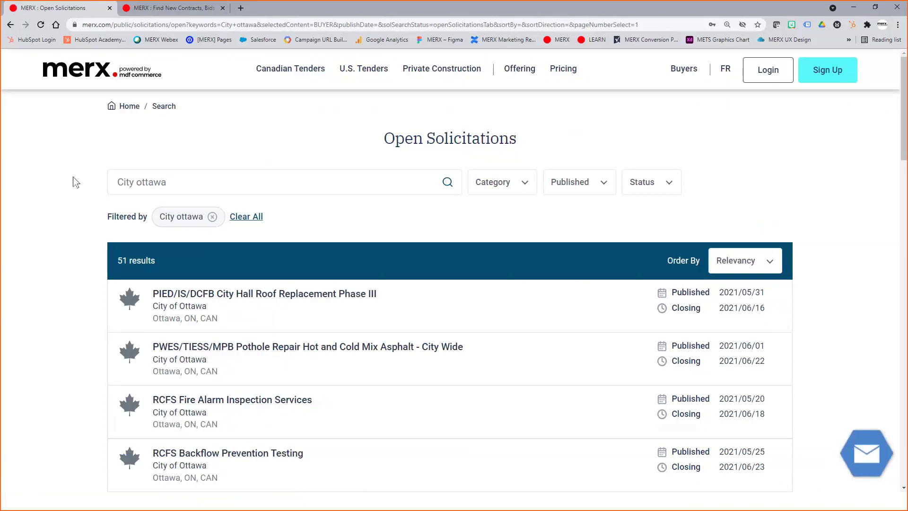
- Change the keywords to "Manitoba" and search the open solicitations for that province
{"action": "left_click_drag", "start_coordinate": [163, 180], "coordinate": [106, 182]}
{"action": "type", "text": "Manitob"}
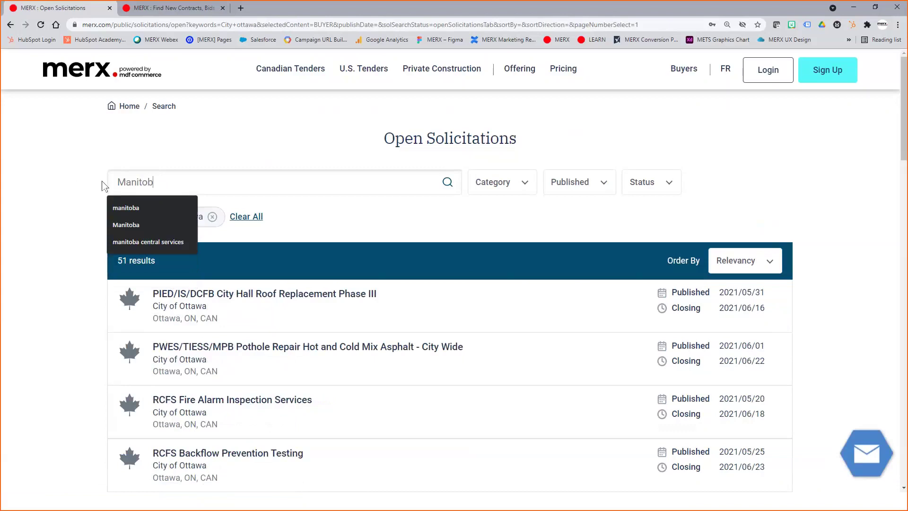
{"action": "type", "text": "a"}
{"action": "key", "text": "Return"}
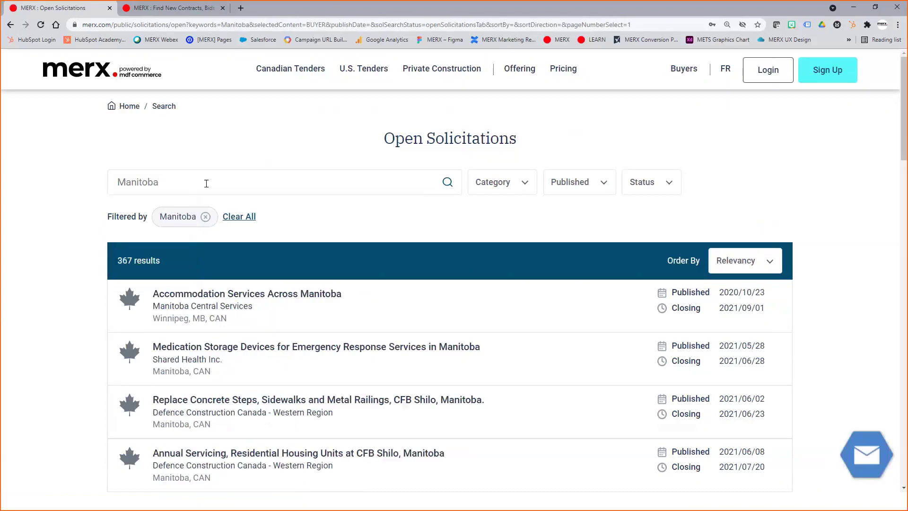
- Replace the keywords with the suggested entry "government of newfoundland" and search the open solicitations
{"action": "left_click_drag", "start_coordinate": [205, 181], "coordinate": [91, 188]}
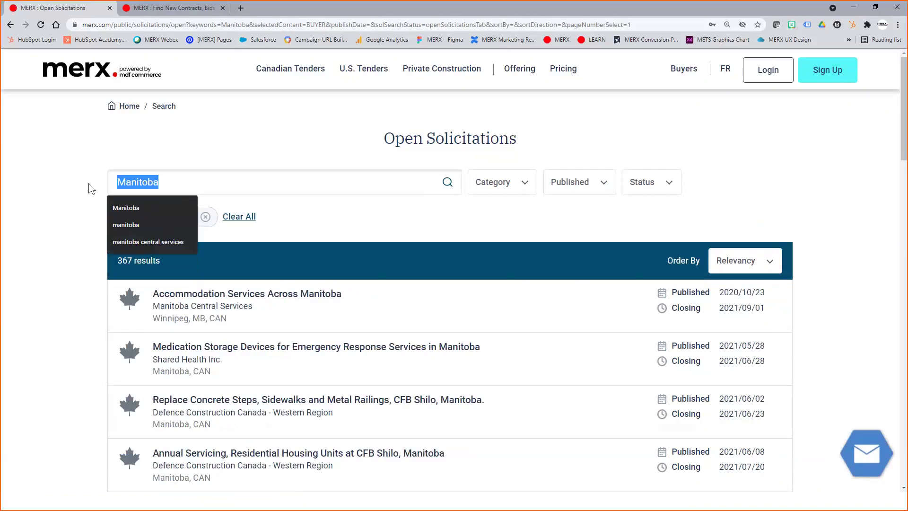
{"action": "type", "text": "Gov"}
{"action": "key", "text": "Down"}
{"action": "key", "text": "Return"}
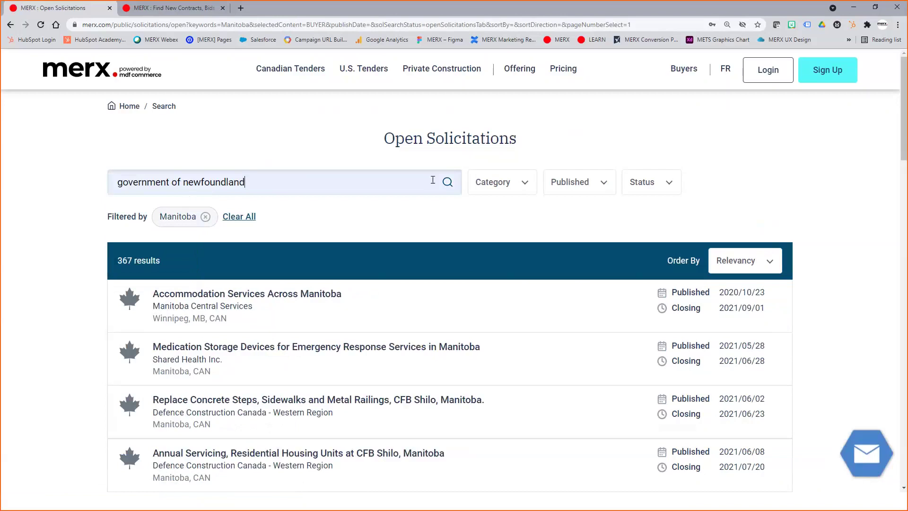
{"action": "left_click", "coordinate": [447, 184]}
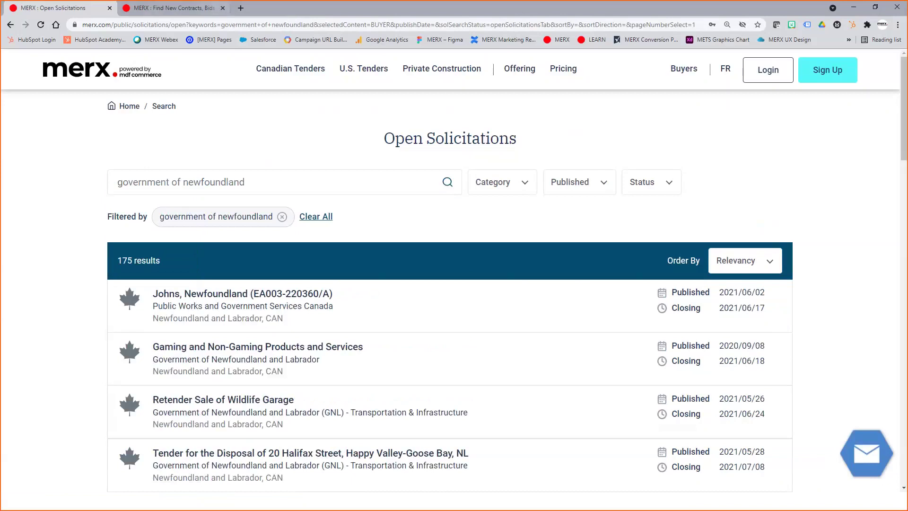
- Switch to the open merx-learn site and enlarge its home page by two zoom levels
{"action": "left_click", "coordinate": [192, 10]}
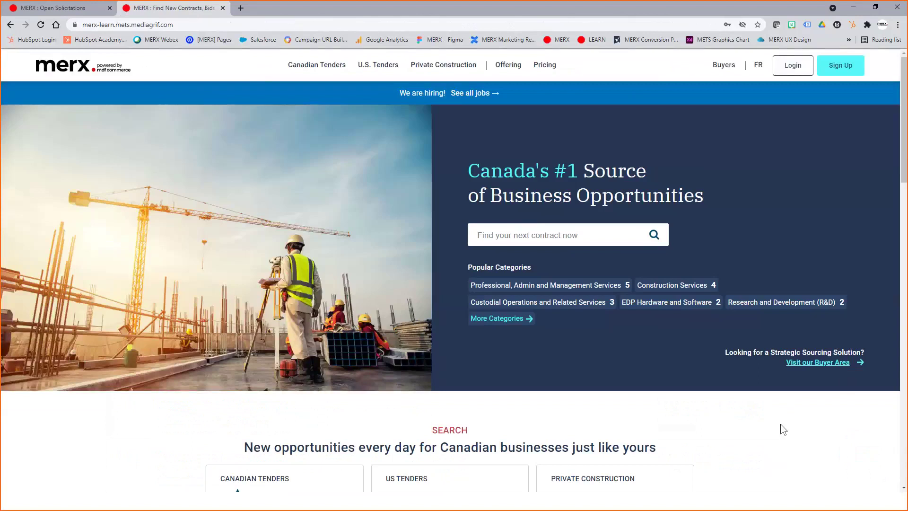
{"action": "key", "text": "ctrl+plus"}
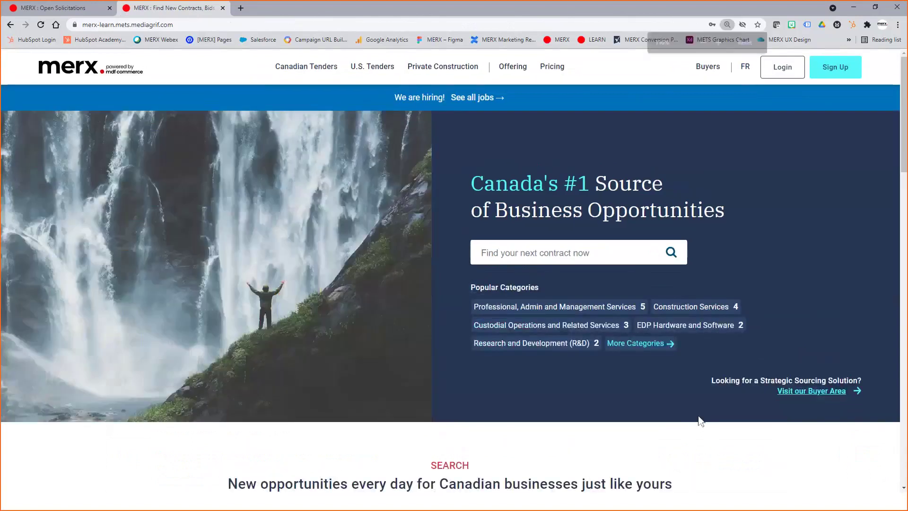
{"action": "key", "text": "ctrl+plus"}
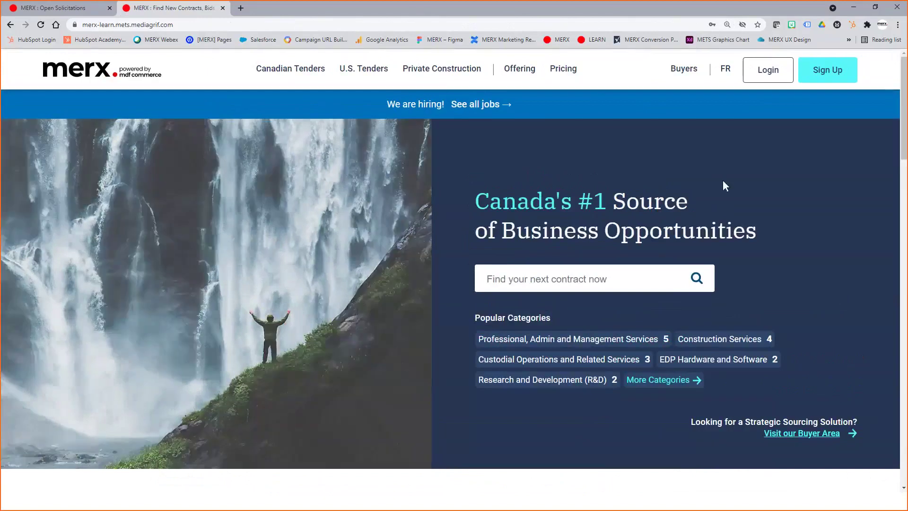
- Log in to the supplier account with the saved username and password to reach the Solicitation Search page
{"action": "left_click", "coordinate": [766, 77]}
{"action": "left_click_drag", "start_coordinate": [410, 130], "coordinate": [347, 137]}
{"action": "key", "text": "BackSpace"}
{"action": "type", "text": "mark"}
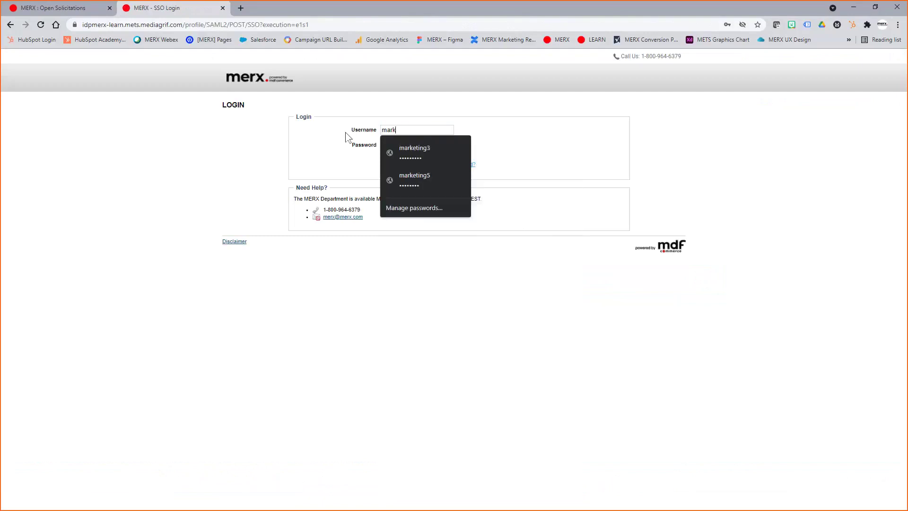
{"action": "key", "text": "Down"}
{"action": "key", "text": "Tab"}
{"action": "key", "text": "Return"}
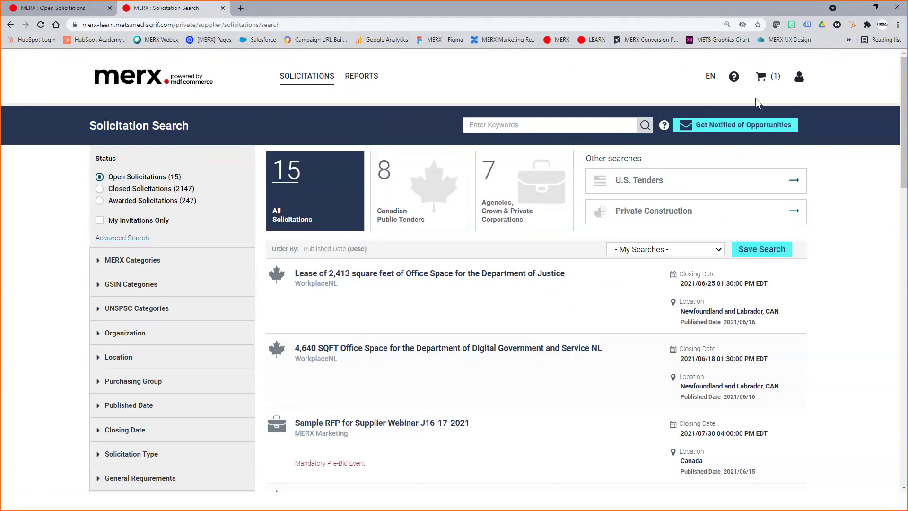
{"action": "mouse_move", "coordinate": [302, 81]}
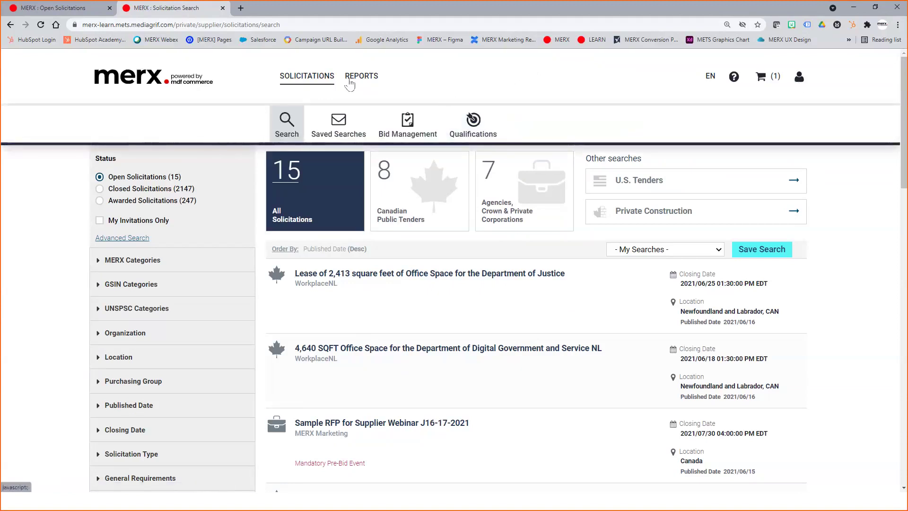
- Open the My Profile page of the supplier account and review its Preferences and Roles & Privileges sections
{"action": "mouse_move", "coordinate": [357, 80]}
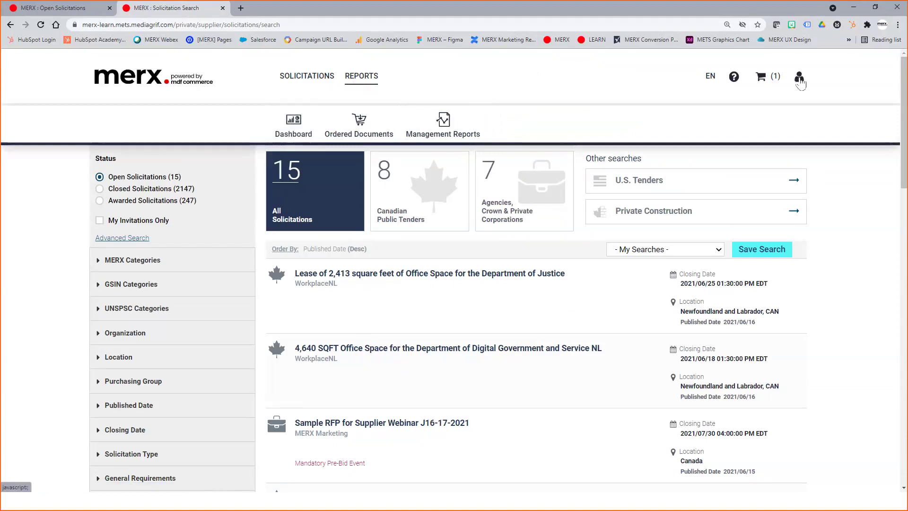
{"action": "left_click", "coordinate": [799, 80]}
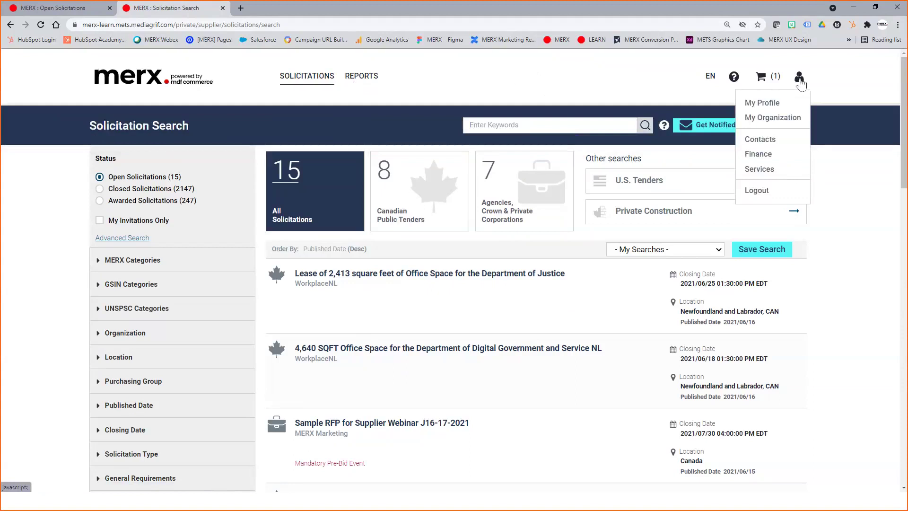
{"action": "left_click", "coordinate": [770, 106]}
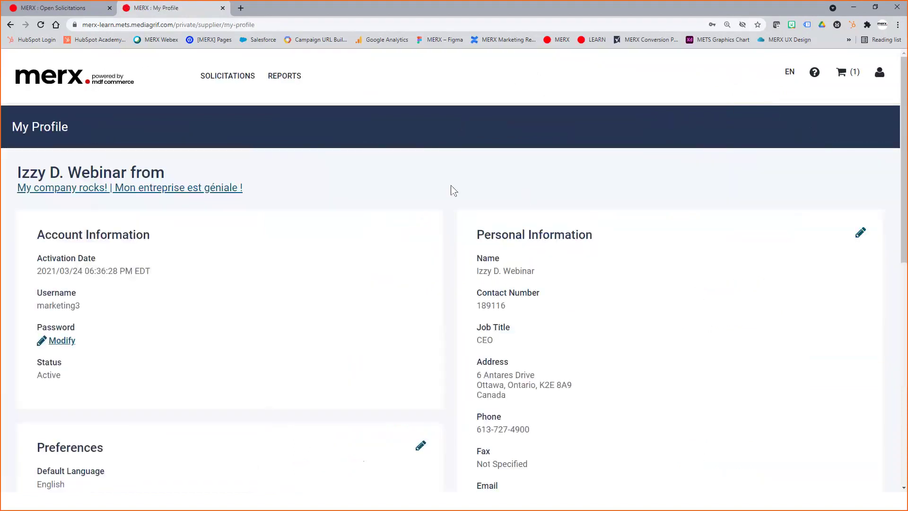
{"action": "scroll", "coordinate": [450, 199], "scroll_direction": "down", "scroll_amount": 3}
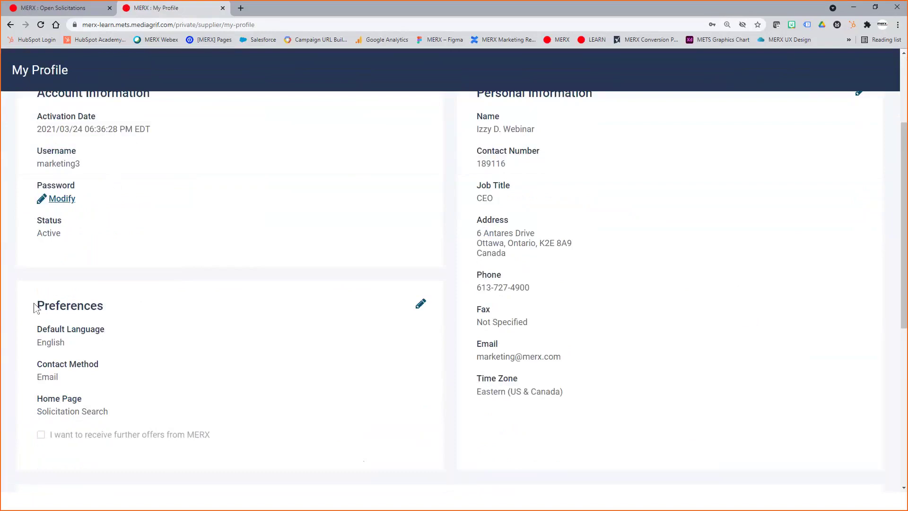
{"action": "left_click_drag", "start_coordinate": [35, 305], "coordinate": [124, 310]}
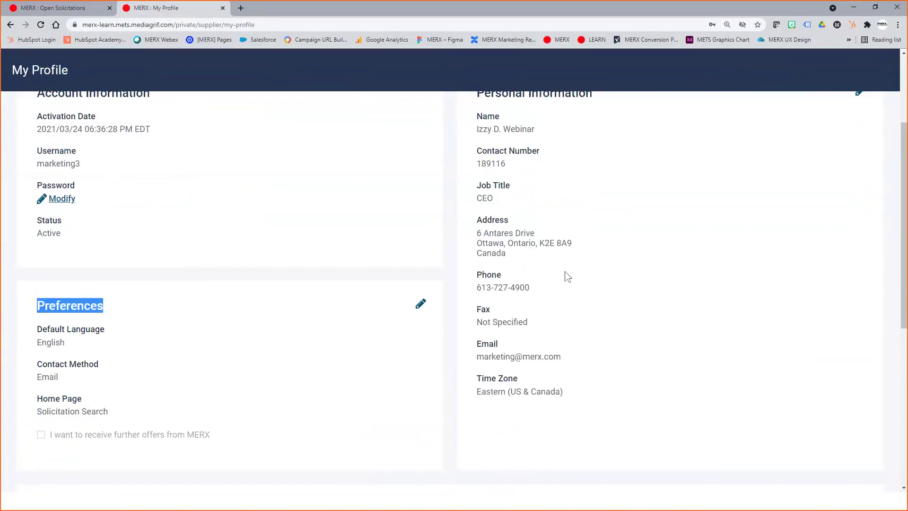
{"action": "scroll", "coordinate": [727, 266], "scroll_direction": "down", "scroll_amount": 6}
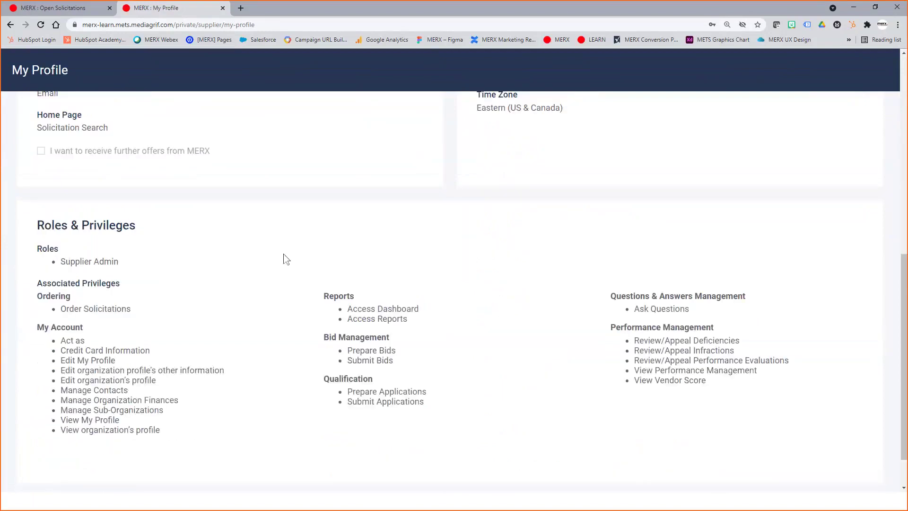
{"action": "left_click_drag", "start_coordinate": [136, 225], "coordinate": [89, 225]}
{"action": "left_click", "coordinate": [30, 237]}
{"action": "double_click", "coordinate": [38, 225]}
{"action": "scroll", "coordinate": [364, 235], "scroll_direction": "down", "scroll_amount": 2}
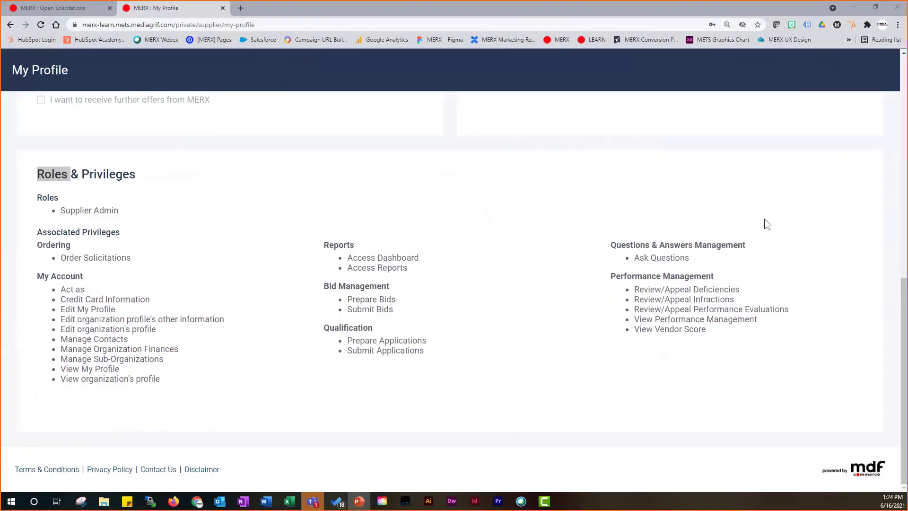
- Open the My Organization profile and review its Organization Information section
{"action": "scroll", "coordinate": [853, 227], "scroll_direction": "up", "scroll_amount": 8}
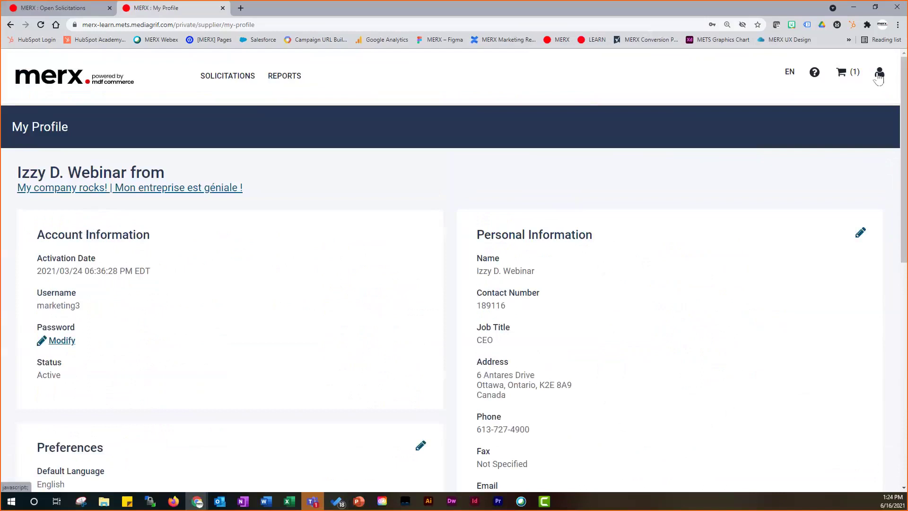
{"action": "left_click", "coordinate": [879, 73]}
{"action": "left_click", "coordinate": [853, 115]}
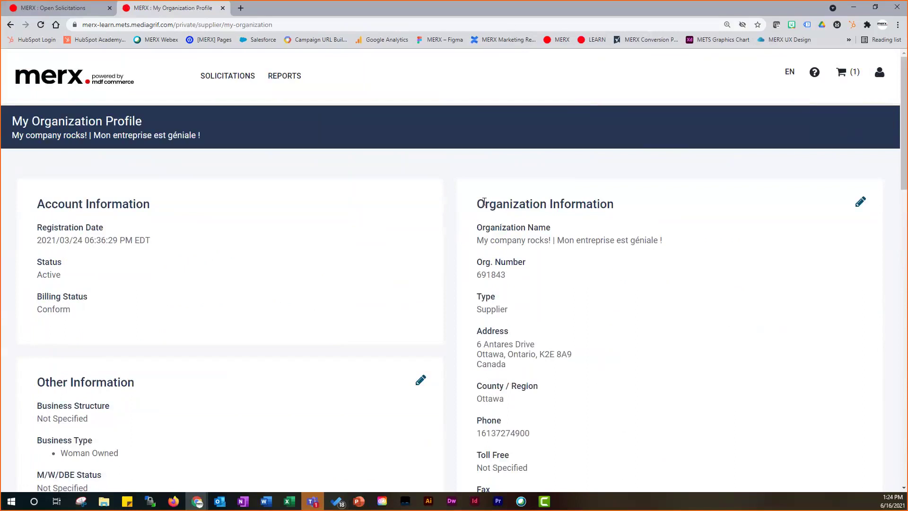
{"action": "left_click_drag", "start_coordinate": [478, 201], "coordinate": [641, 205]}
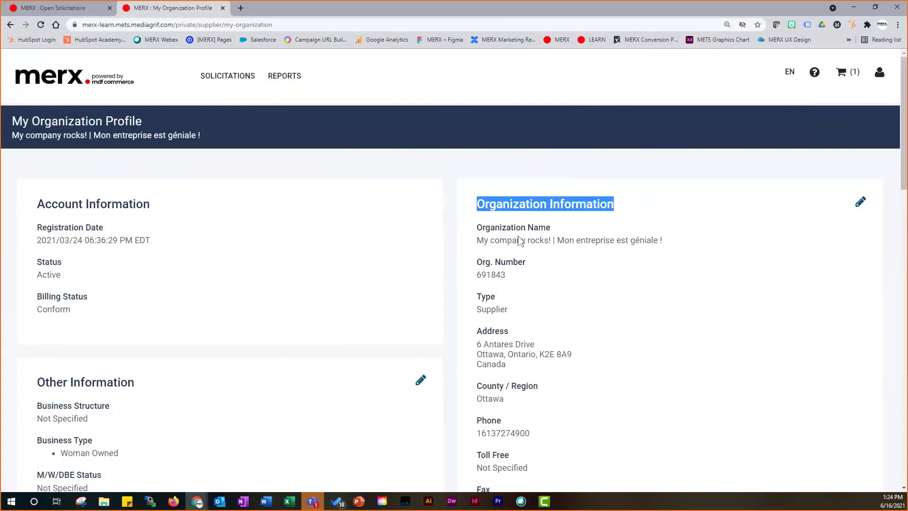
{"action": "left_click_drag", "start_coordinate": [484, 240], "coordinate": [540, 241]}
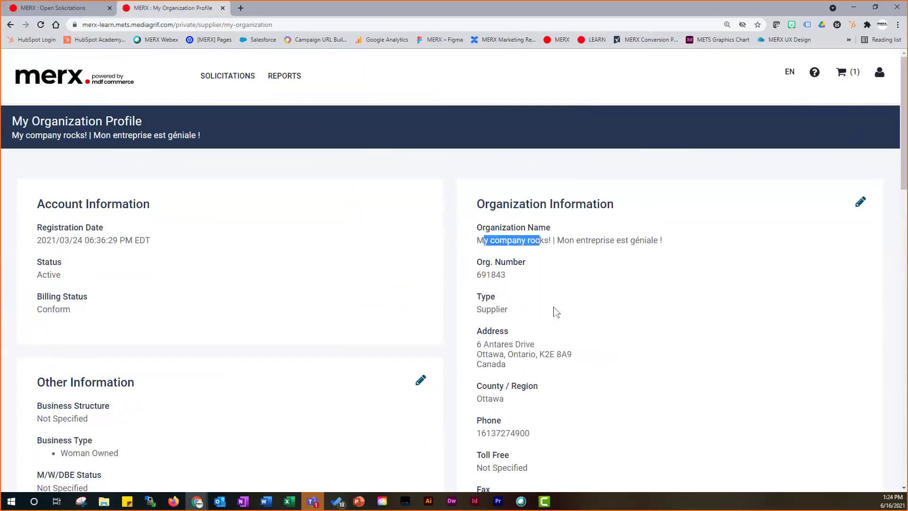
{"action": "scroll", "coordinate": [563, 313], "scroll_direction": "down", "scroll_amount": 3}
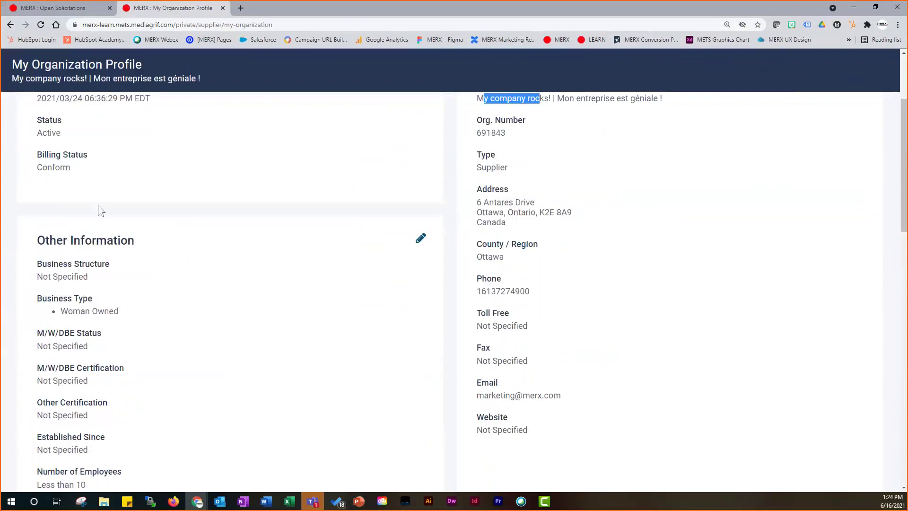
- Edit the organization's Other Information and select Private Corporation as the business structure
{"action": "left_click_drag", "start_coordinate": [38, 242], "coordinate": [144, 246]}
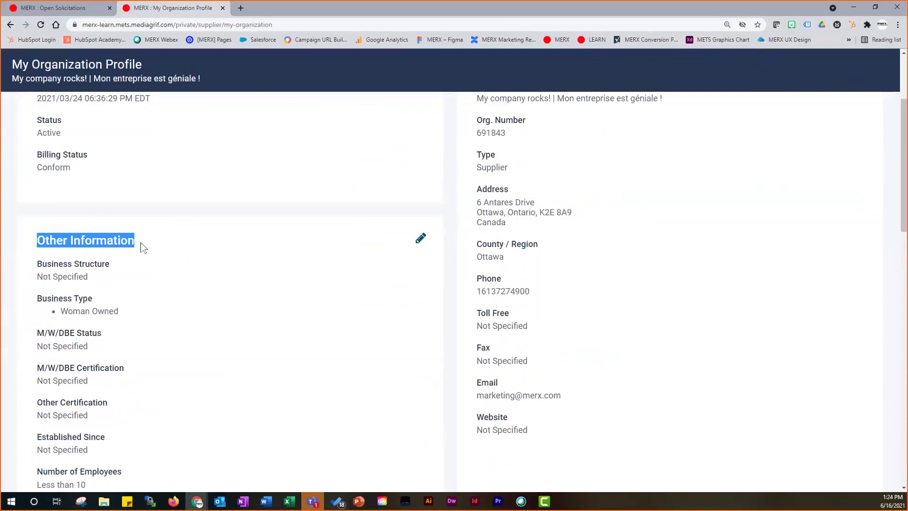
{"action": "left_click", "coordinate": [423, 245]}
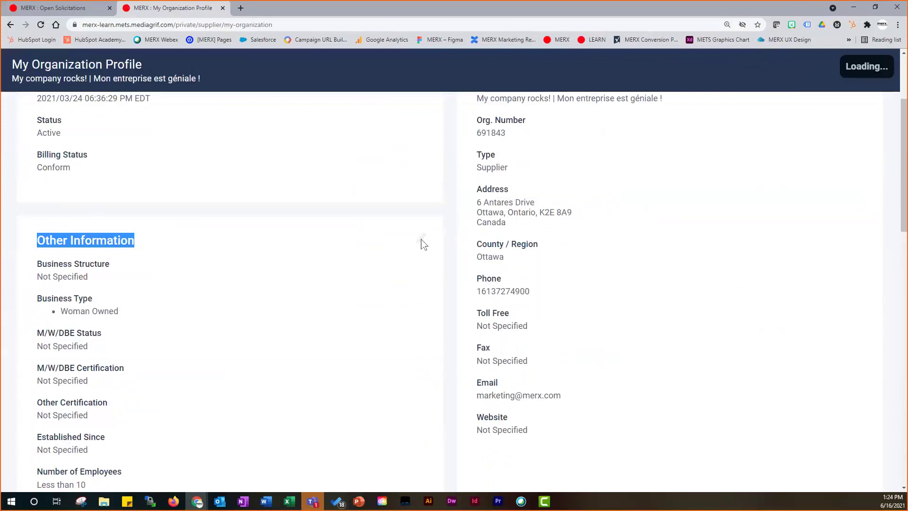
{"action": "scroll", "coordinate": [422, 244], "scroll_direction": "down", "scroll_amount": 3}
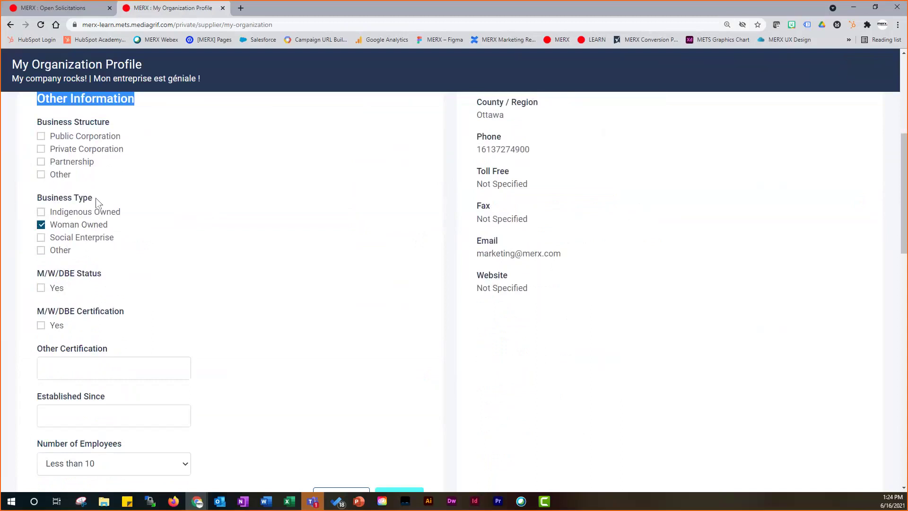
{"action": "left_click_drag", "start_coordinate": [96, 199], "coordinate": [33, 202]}
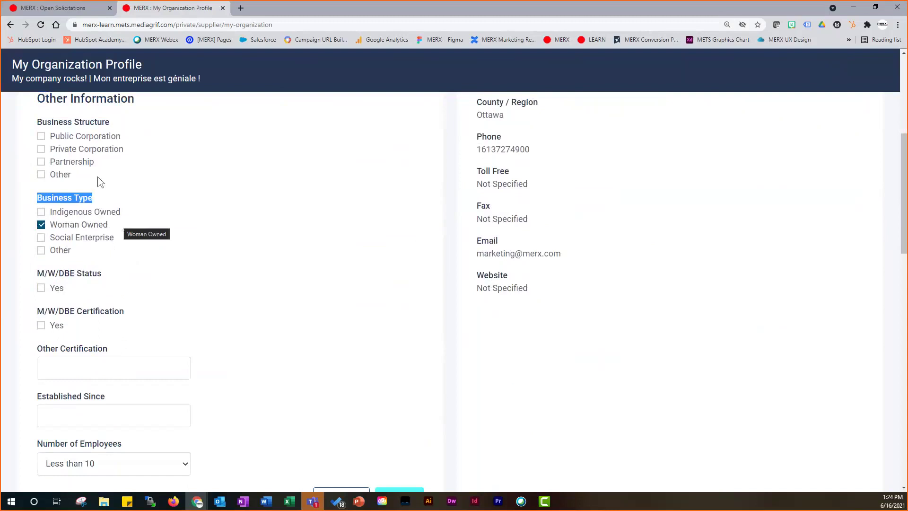
{"action": "left_click_drag", "start_coordinate": [36, 119], "coordinate": [130, 115]}
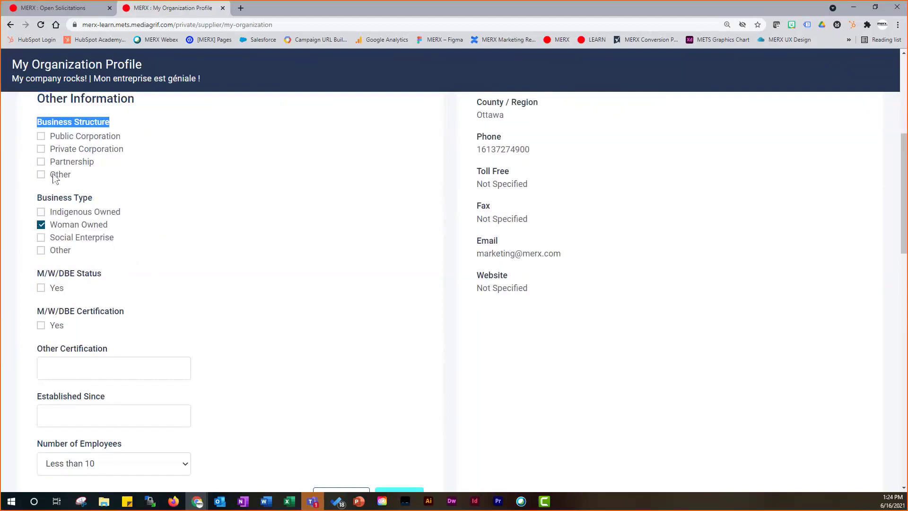
{"action": "left_click", "coordinate": [40, 150]}
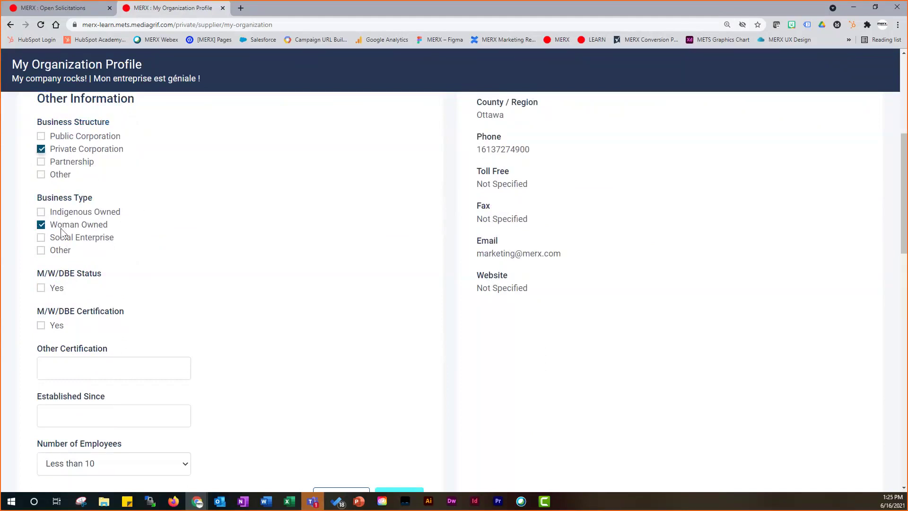
{"action": "left_click_drag", "start_coordinate": [98, 225], "coordinate": [68, 228]}
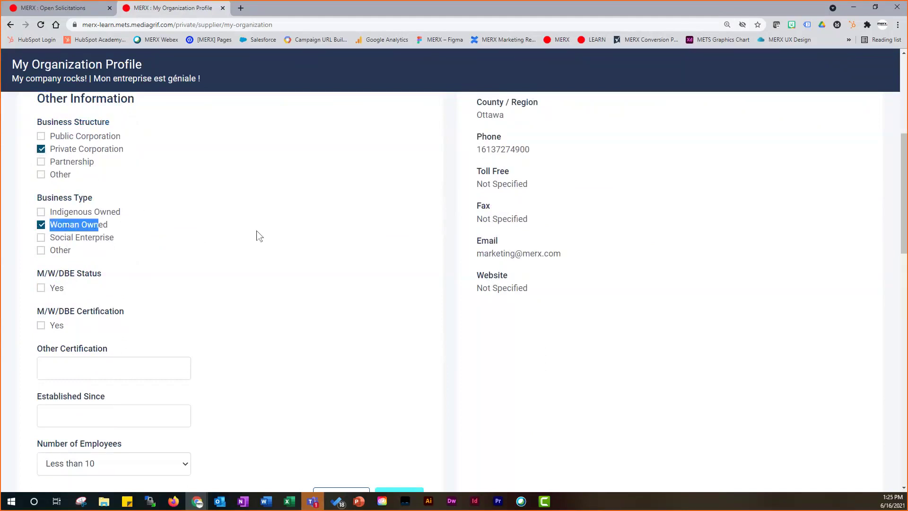
- Try selecting Yes for M/W/DBE Certification, and clear that selection again
{"action": "scroll", "coordinate": [257, 235], "scroll_direction": "down", "scroll_amount": 3}
{"action": "left_click_drag", "start_coordinate": [901, 257], "coordinate": [903, 246]}
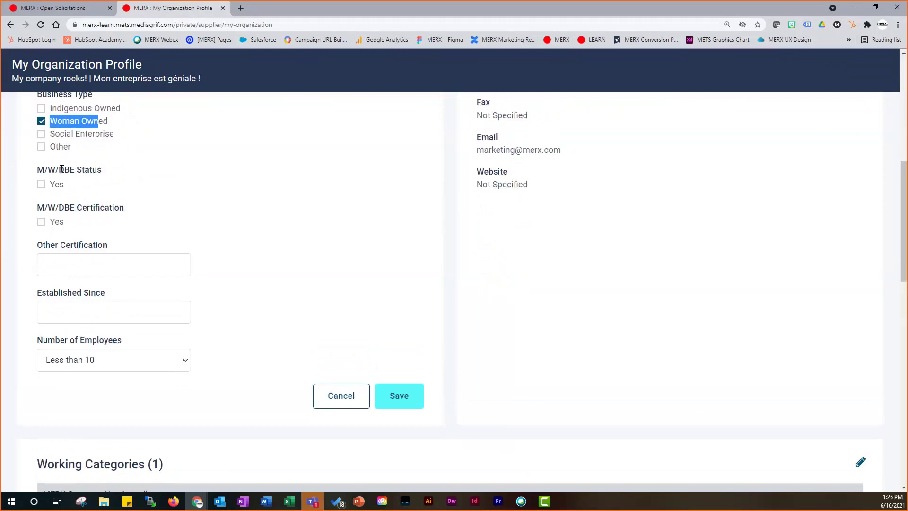
{"action": "left_click", "coordinate": [41, 222]}
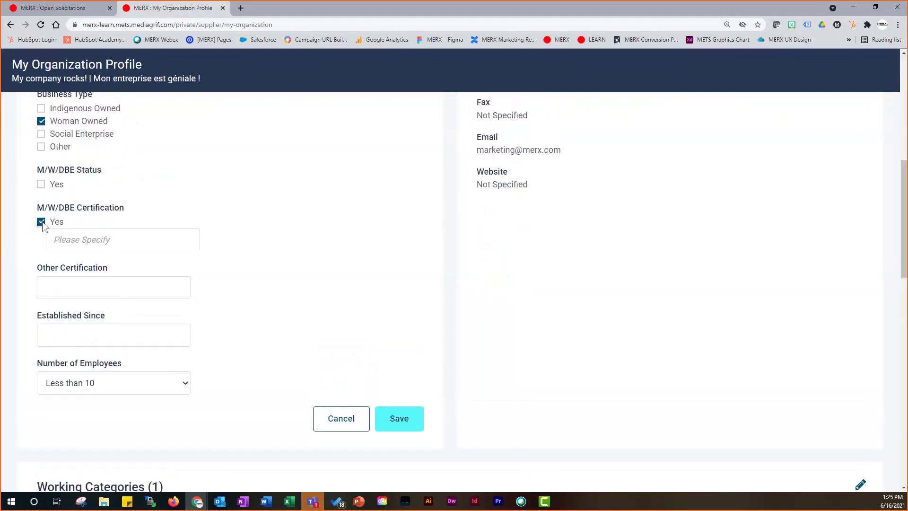
{"action": "left_click", "coordinate": [41, 222]}
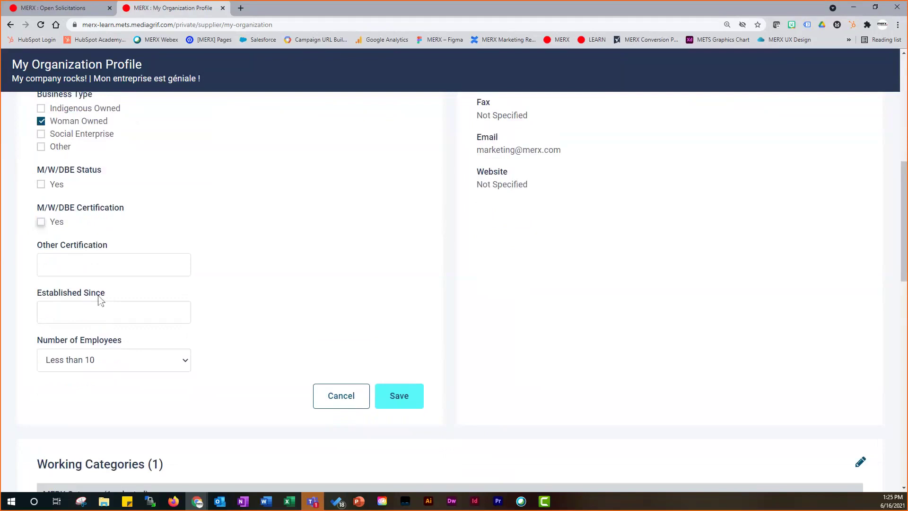
- Set Established Since to 2021 and save the organization's Other Information
{"action": "left_click", "coordinate": [145, 310]}
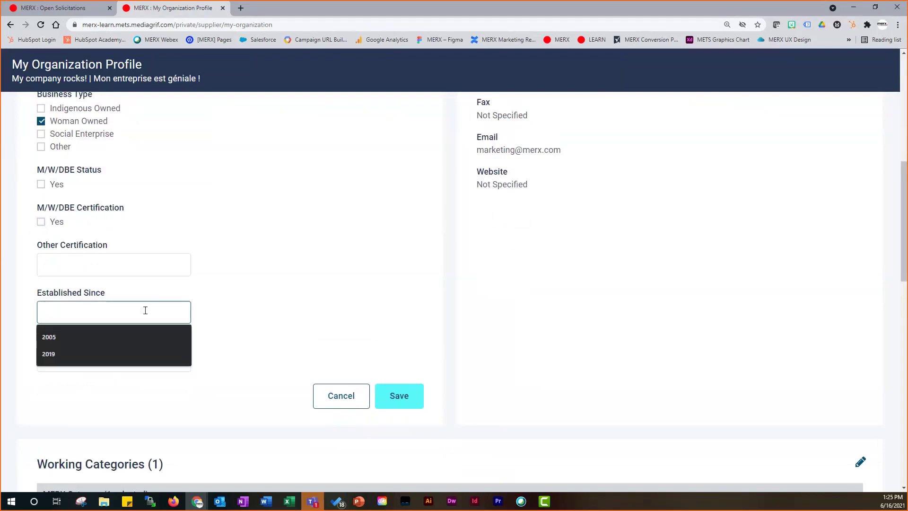
{"action": "type", "text": "2021"}
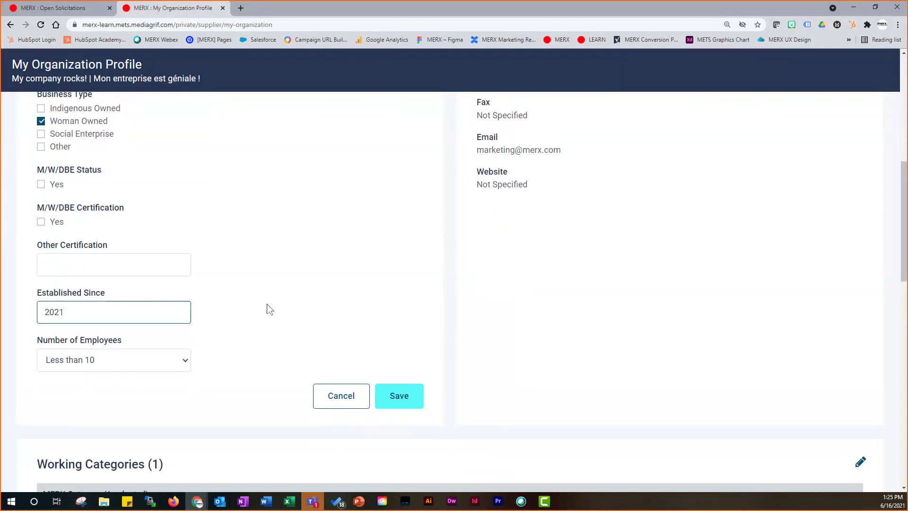
{"action": "left_click", "coordinate": [189, 359]}
{"action": "left_click", "coordinate": [220, 358]}
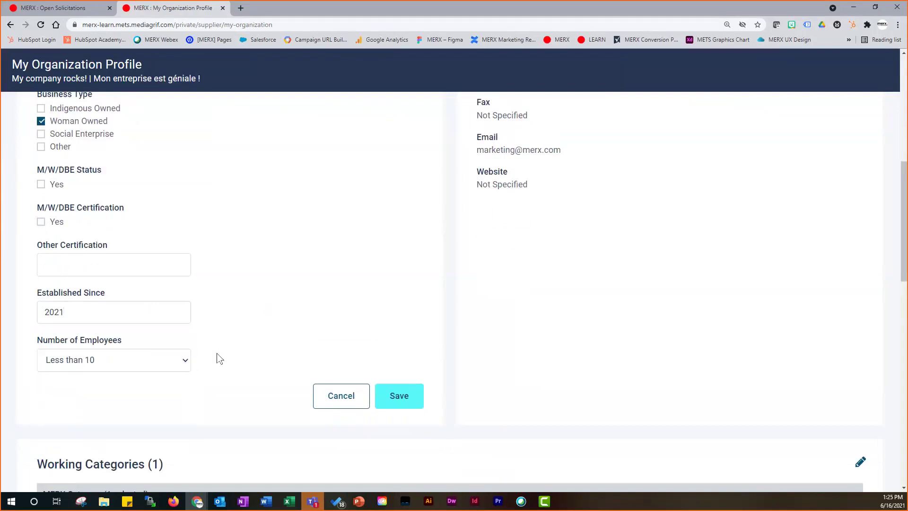
{"action": "left_click", "coordinate": [397, 396]}
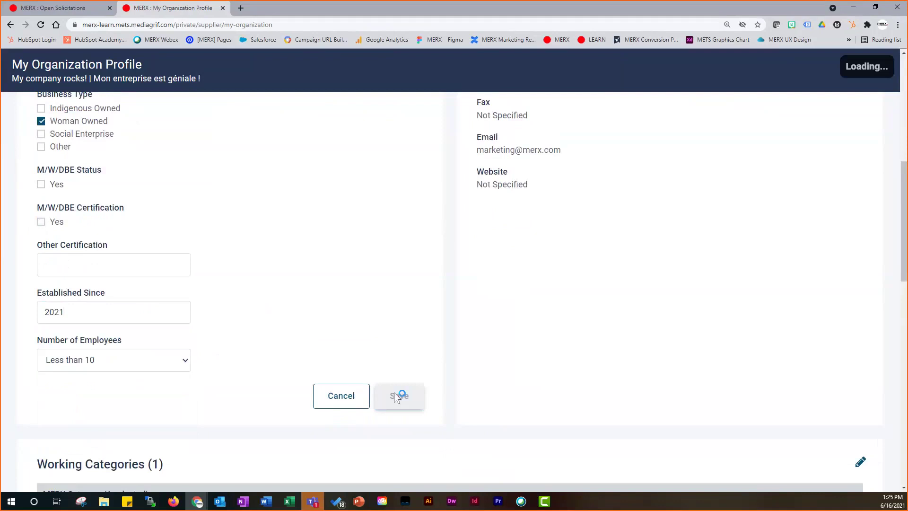
{"action": "scroll", "coordinate": [196, 253], "scroll_direction": "up", "scroll_amount": 3}
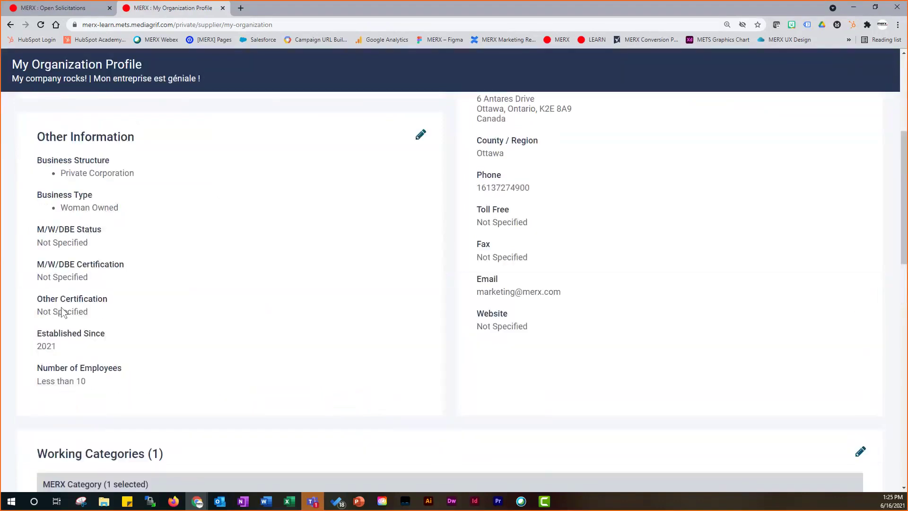
- Edit the Working Categories and add G23 Office Equipment from the Goods group of the MERX categories
{"action": "scroll", "coordinate": [772, 255], "scroll_direction": "down", "scroll_amount": 3}
{"action": "scroll", "coordinate": [375, 253], "scroll_direction": "down", "scroll_amount": 3}
{"action": "scroll", "coordinate": [190, 284], "scroll_direction": "up", "scroll_amount": 3}
{"action": "left_click_drag", "start_coordinate": [37, 308], "coordinate": [194, 322]}
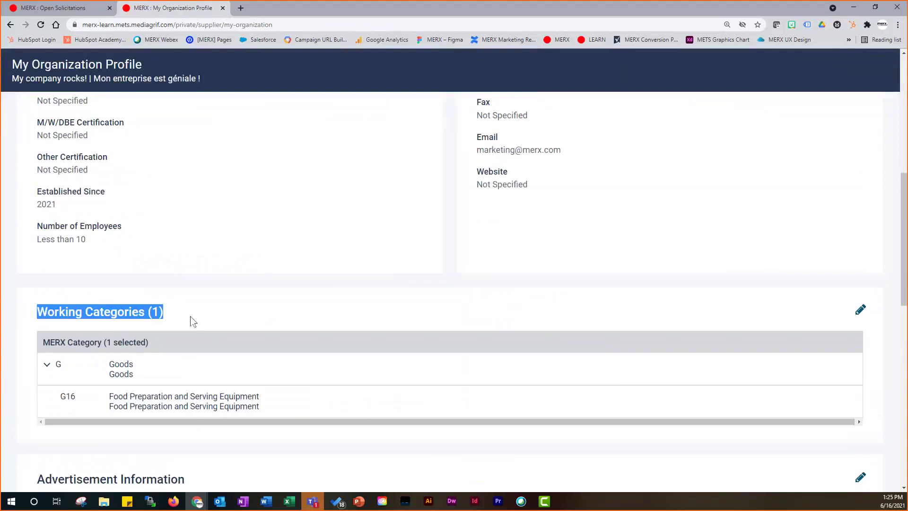
{"action": "left_click", "coordinate": [860, 310]}
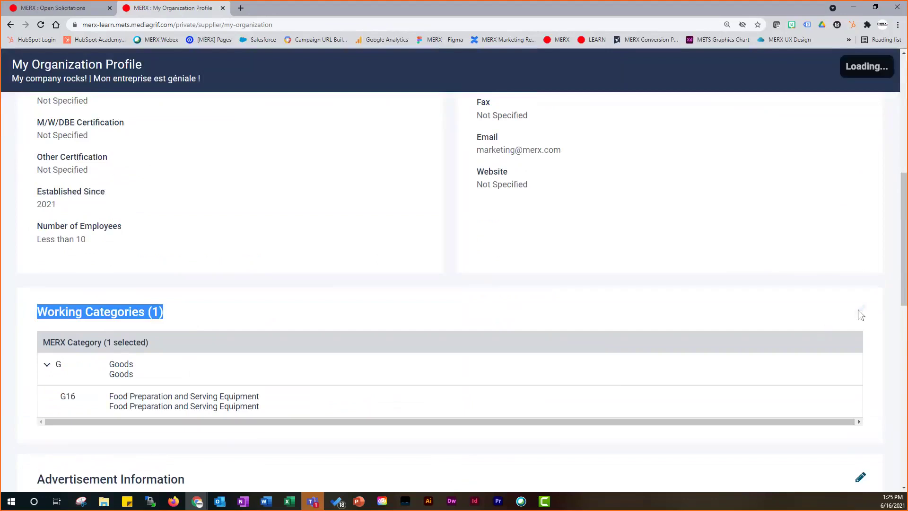
{"action": "scroll", "coordinate": [865, 332], "scroll_direction": "down", "scroll_amount": 3}
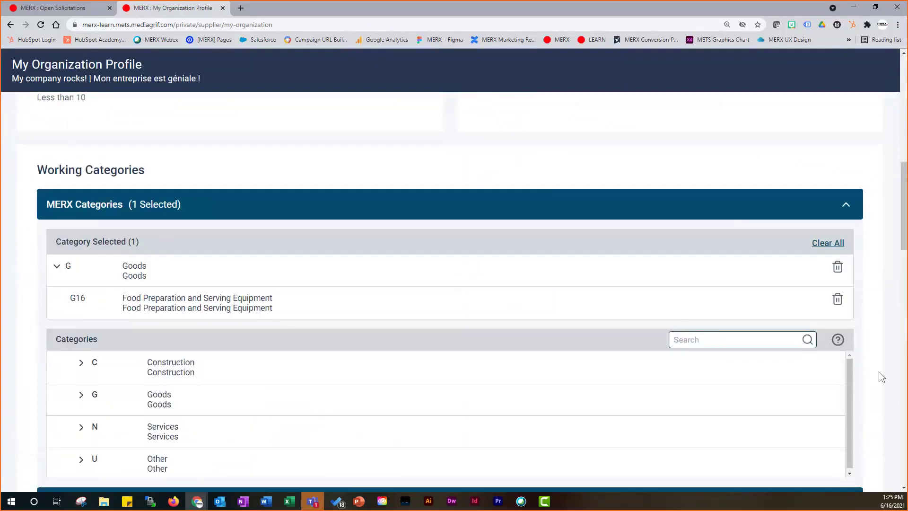
{"action": "scroll", "coordinate": [851, 241], "scroll_direction": "down", "scroll_amount": 3}
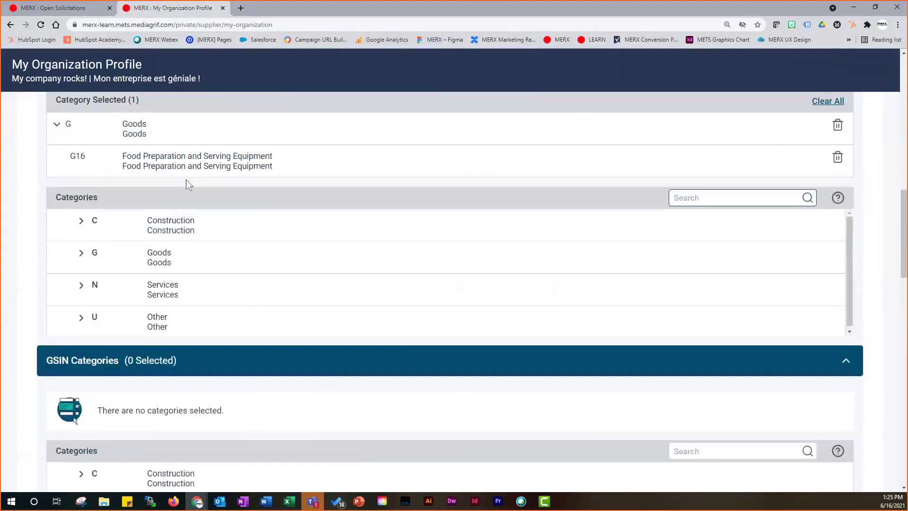
{"action": "left_click", "coordinate": [82, 253]}
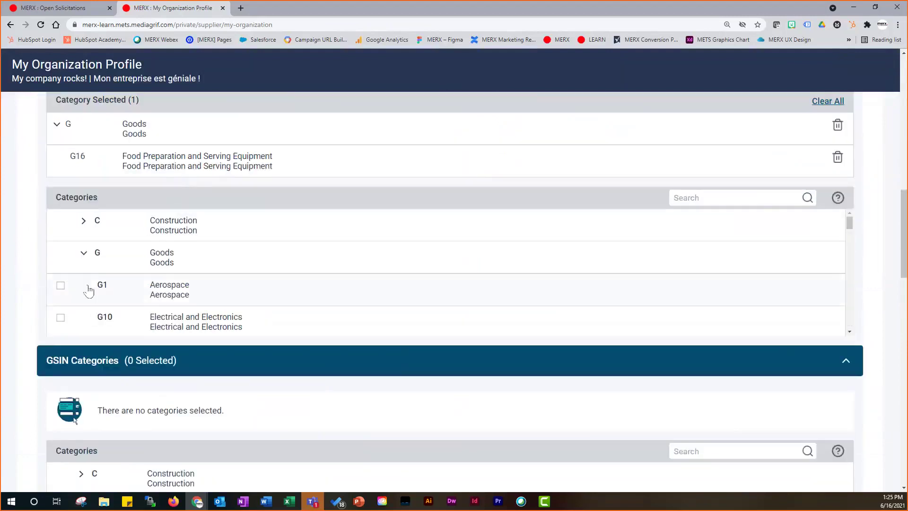
{"action": "scroll", "coordinate": [194, 293], "scroll_direction": "down", "scroll_amount": 6}
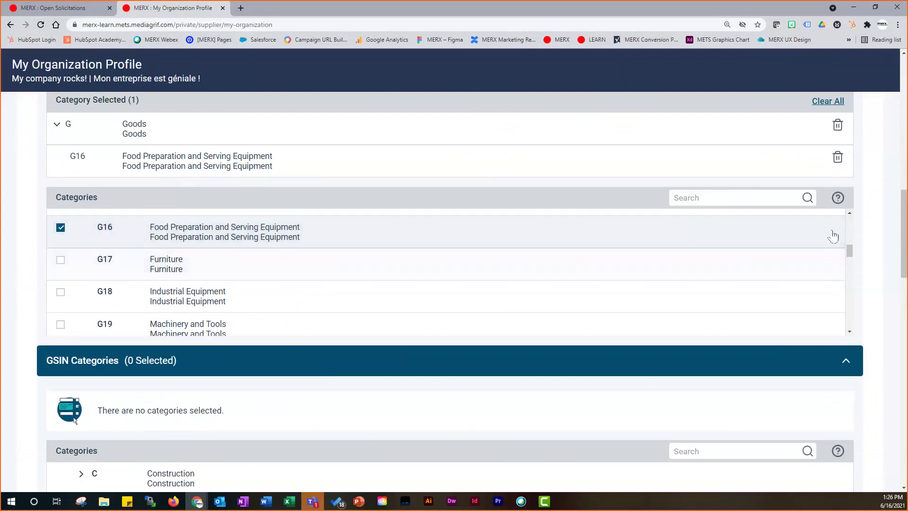
{"action": "left_click_drag", "start_coordinate": [850, 251], "coordinate": [850, 279]}
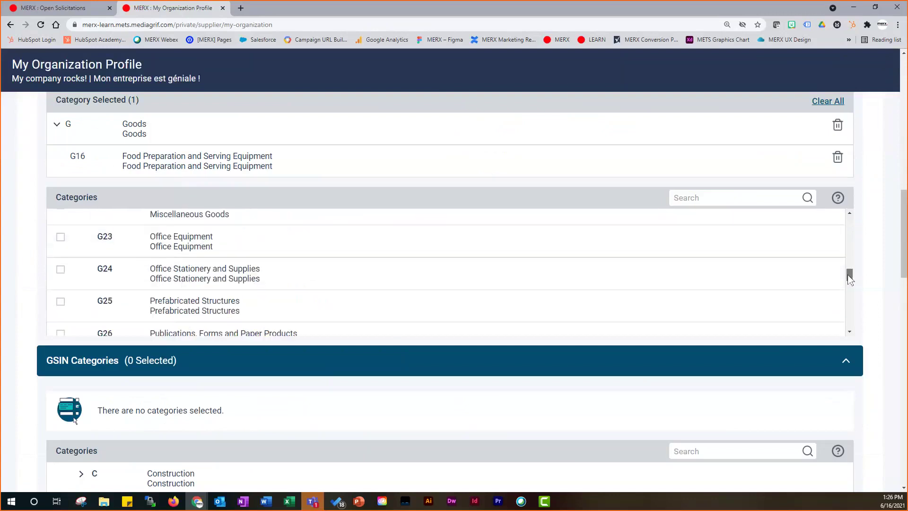
{"action": "left_click", "coordinate": [61, 235]}
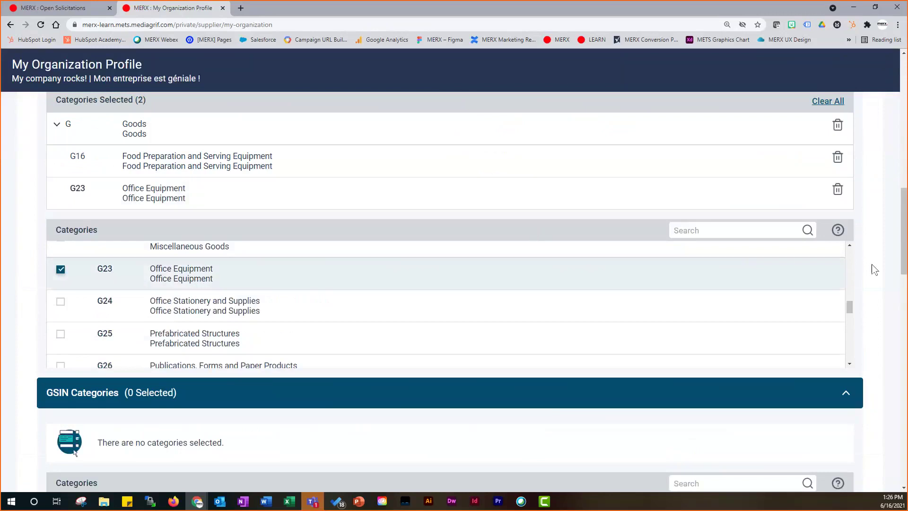
- Look over the GSIN and UNSPSC category sections of the Working Categories and collapse both
{"action": "scroll", "coordinate": [874, 268], "scroll_direction": "down", "scroll_amount": 3}
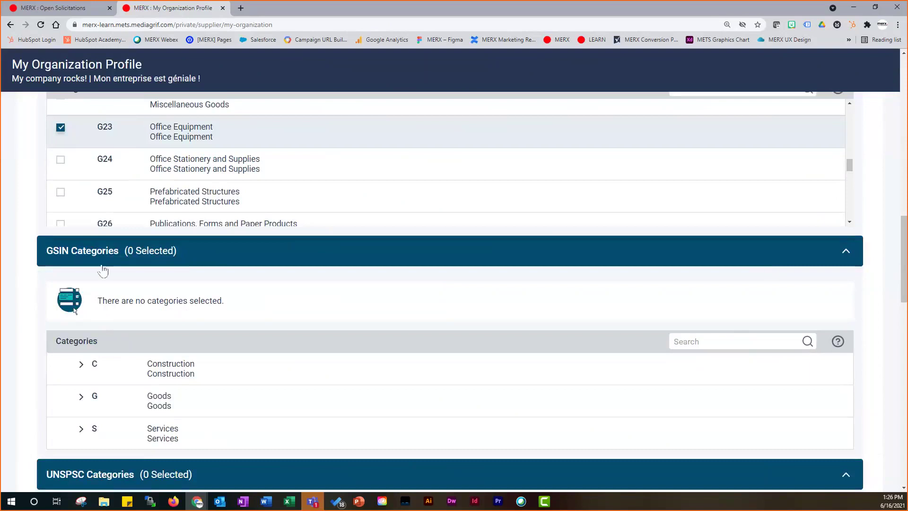
{"action": "left_click_drag", "start_coordinate": [48, 254], "coordinate": [118, 254]}
{"action": "left_click", "coordinate": [88, 284]}
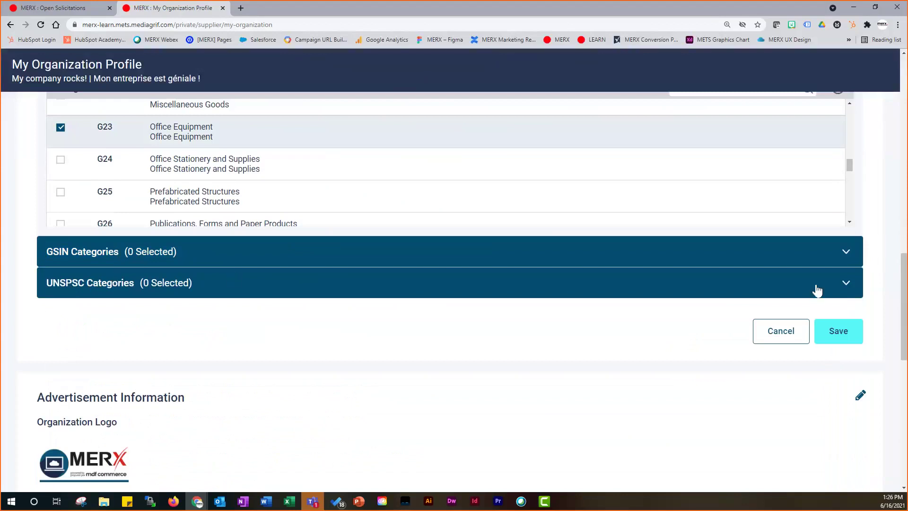
{"action": "left_click", "coordinate": [847, 284]}
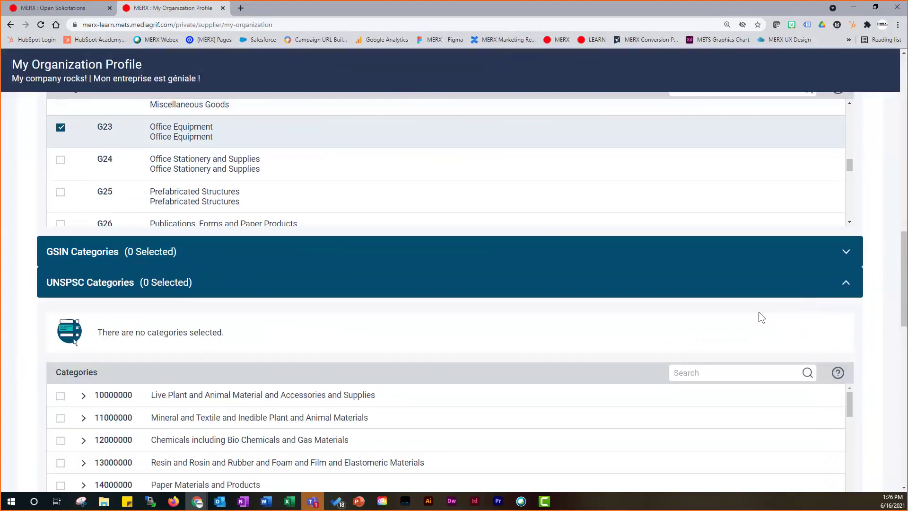
{"action": "left_click", "coordinate": [846, 286]}
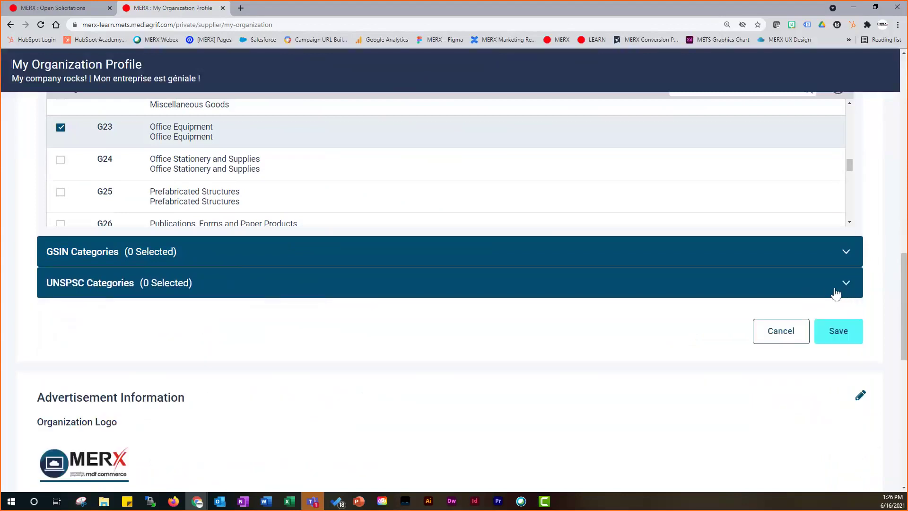
- Check the selected MERX categories once more and save the Working Categories
{"action": "scroll", "coordinate": [904, 292], "scroll_direction": "up", "scroll_amount": 5}
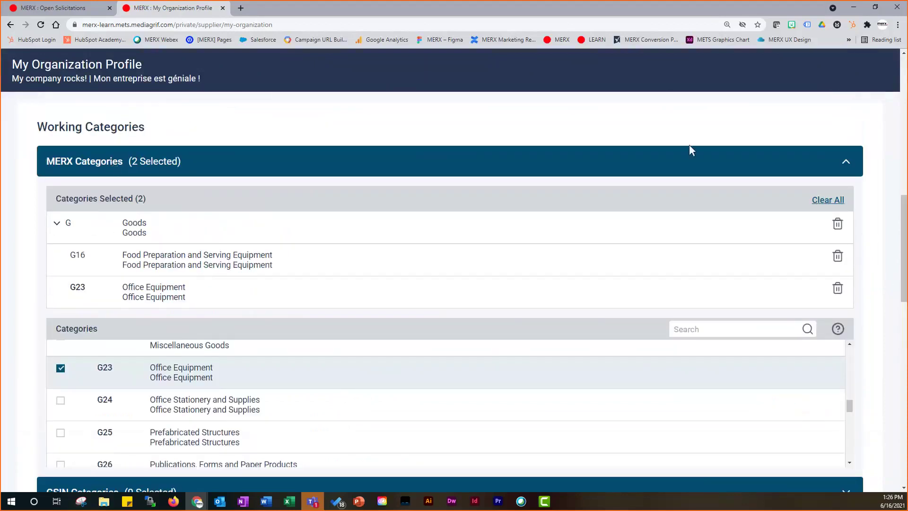
{"action": "scroll", "coordinate": [904, 245], "scroll_direction": "down", "scroll_amount": 1}
{"action": "scroll", "coordinate": [904, 245], "scroll_direction": "down", "scroll_amount": 7}
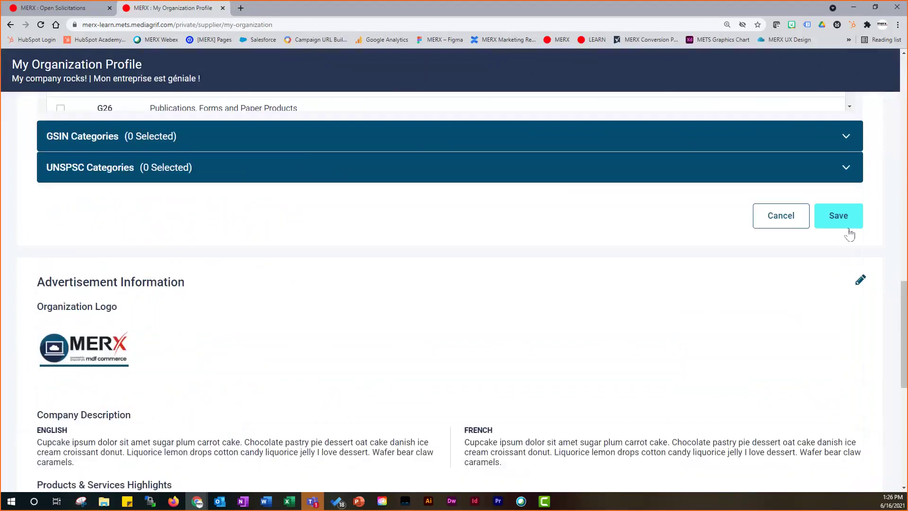
{"action": "left_click", "coordinate": [839, 219]}
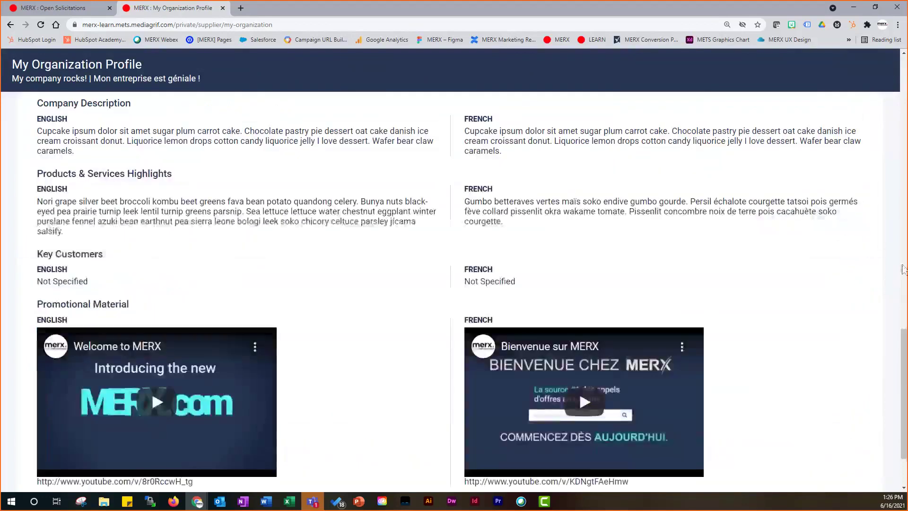
- Open the Advertisement Information of the organization profile for editing
{"action": "scroll", "coordinate": [818, 297], "scroll_direction": "up", "scroll_amount": 4}
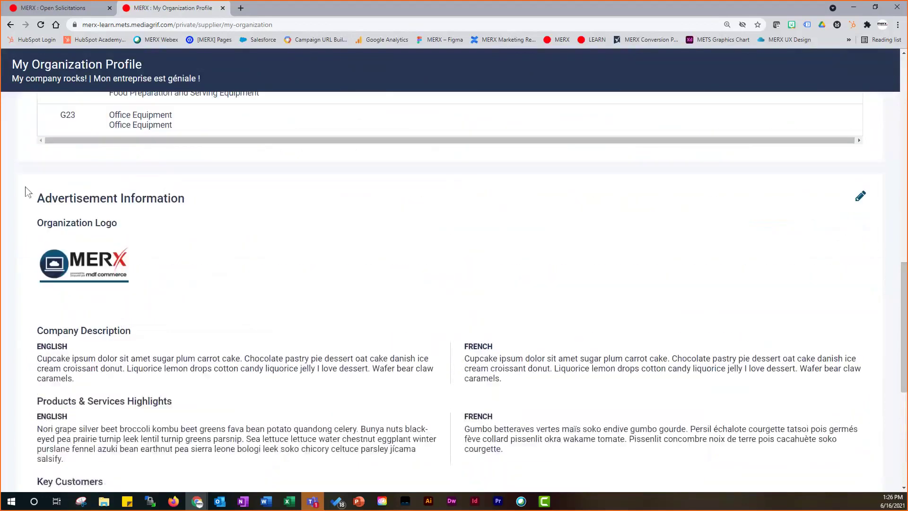
{"action": "left_click_drag", "start_coordinate": [29, 198], "coordinate": [210, 202]}
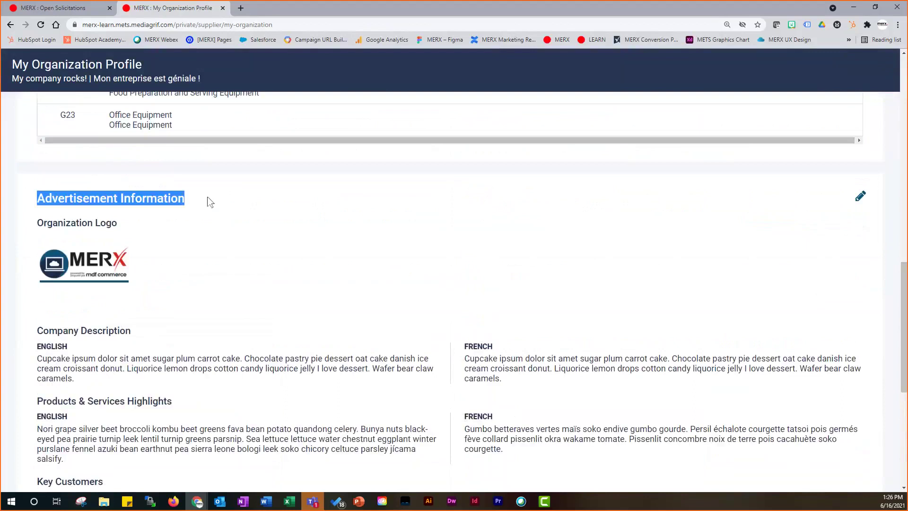
{"action": "left_click", "coordinate": [861, 198]}
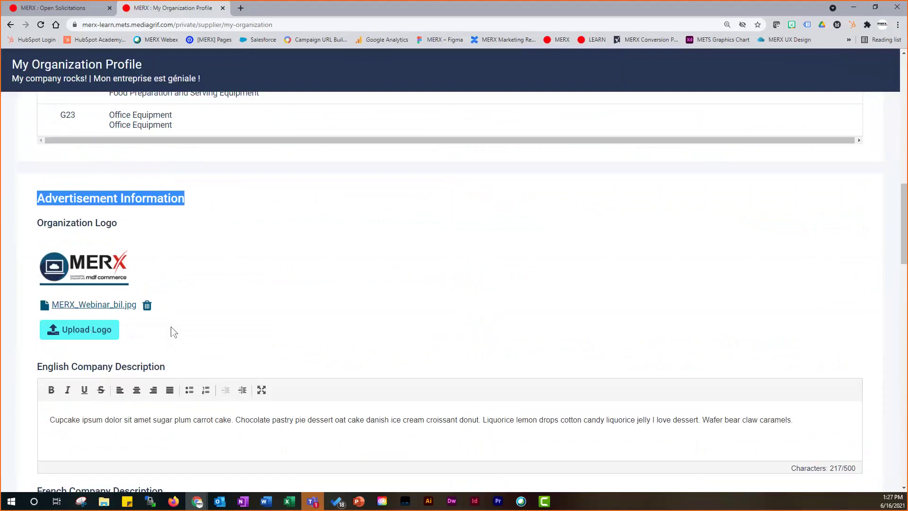
- Examine the English and French company descriptions and the products and services highlights in the Advertisement Information
{"action": "left_click_drag", "start_coordinate": [173, 364], "coordinate": [81, 373]}
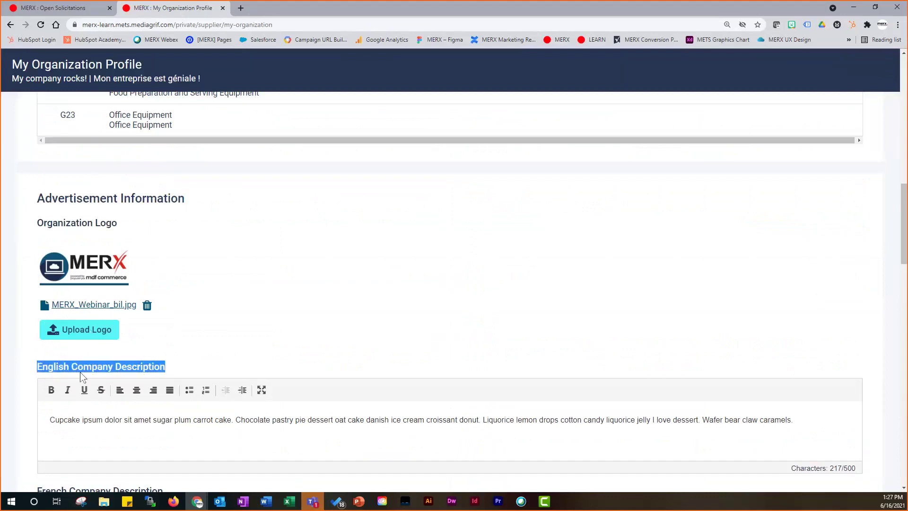
{"action": "scroll", "coordinate": [298, 337], "scroll_direction": "down", "scroll_amount": 3}
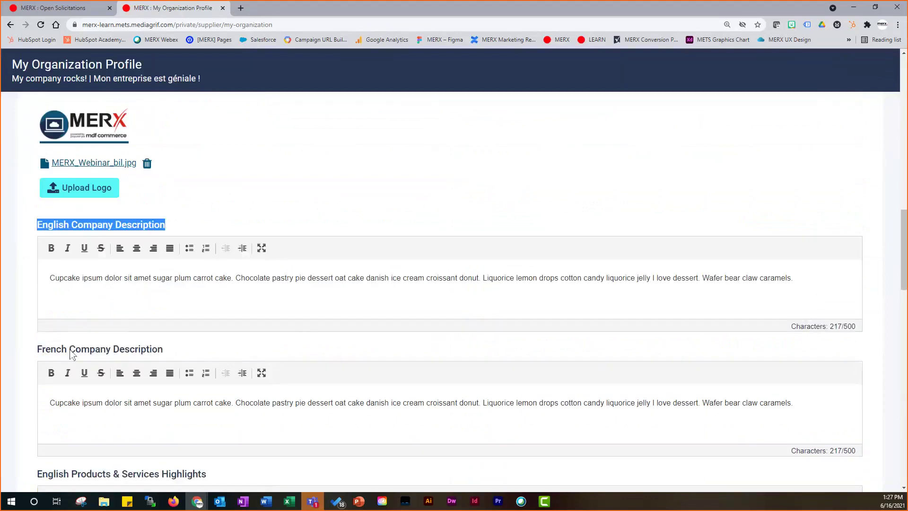
{"action": "double_click", "coordinate": [102, 349]}
{"action": "scroll", "coordinate": [293, 346], "scroll_direction": "down", "scroll_amount": 3}
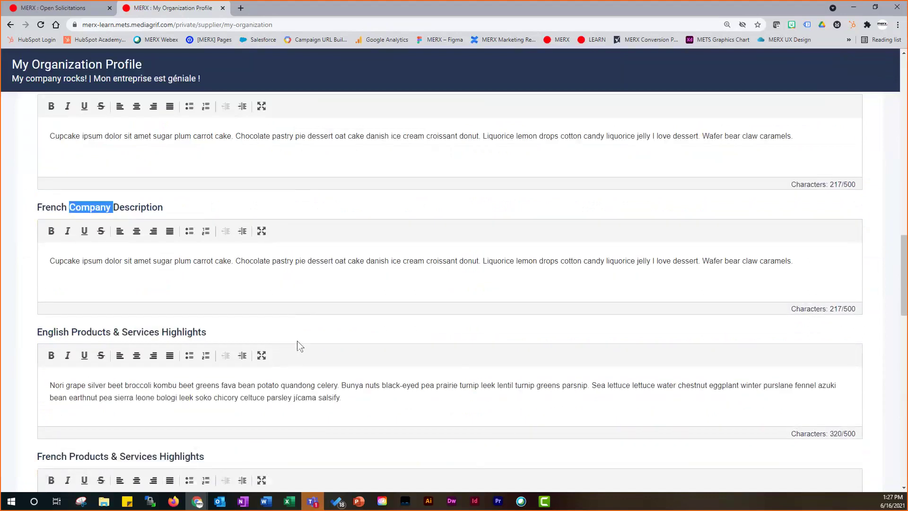
{"action": "triple_click", "coordinate": [40, 333]}
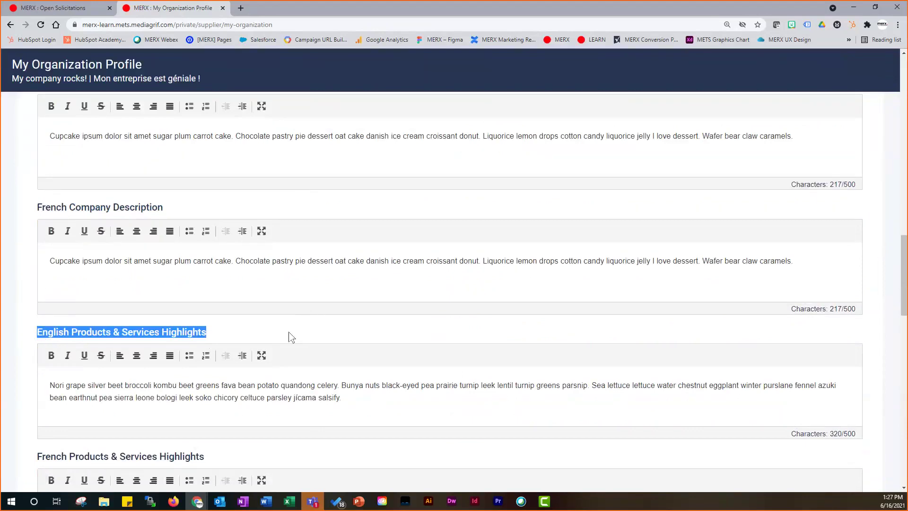
{"action": "scroll", "coordinate": [440, 318], "scroll_direction": "down", "scroll_amount": 3}
{"action": "left_click_drag", "start_coordinate": [157, 243], "coordinate": [340, 246]}
{"action": "left_click", "coordinate": [359, 260]}
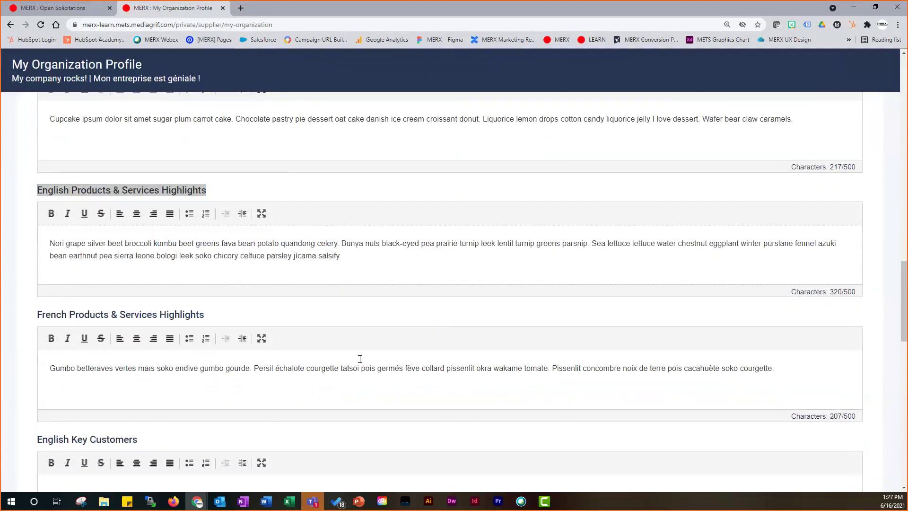
{"action": "left_click_drag", "start_coordinate": [42, 316], "coordinate": [238, 319]}
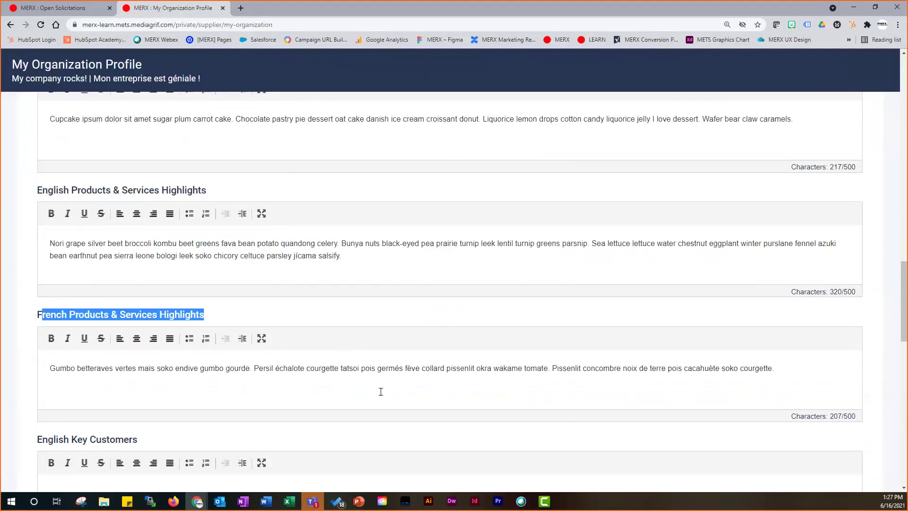
{"action": "scroll", "coordinate": [618, 353], "scroll_direction": "down", "scroll_amount": 3}
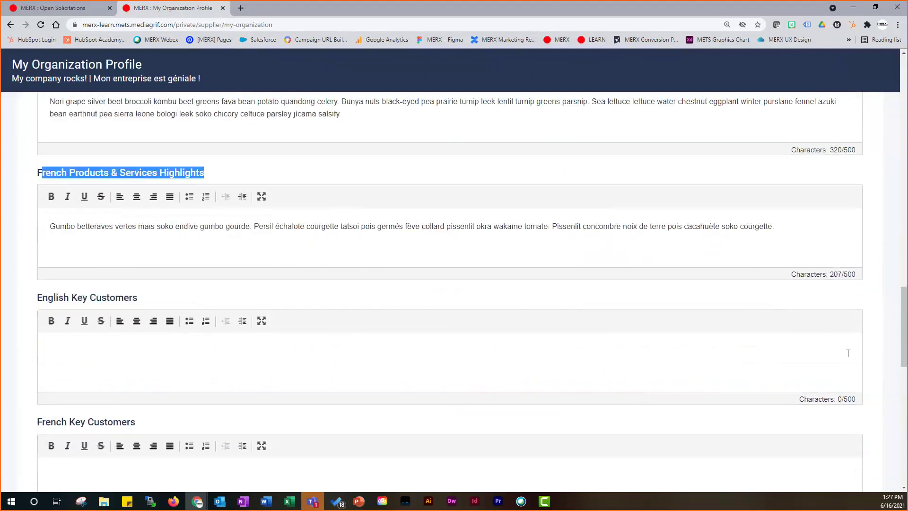
- Look through the key customers and promotional material fields and save the Advertisement Information
{"action": "left_click_drag", "start_coordinate": [904, 324], "coordinate": [907, 396]}
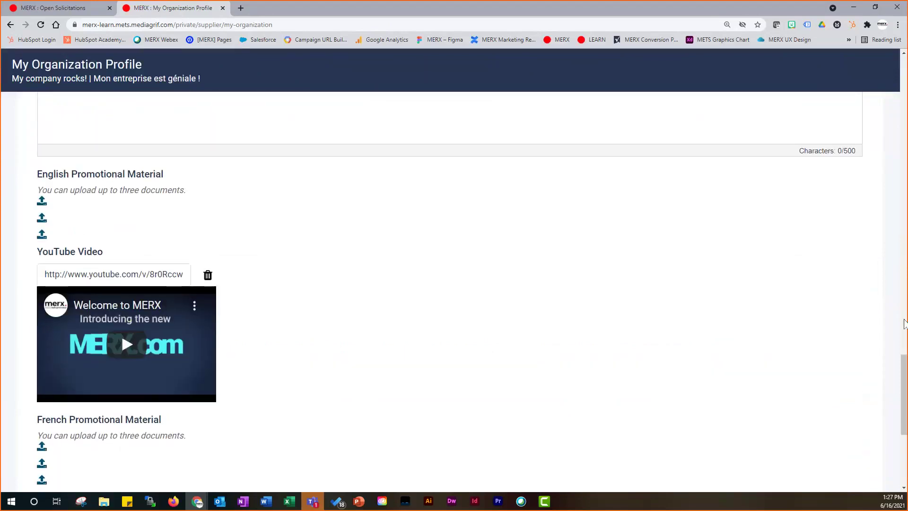
{"action": "scroll", "coordinate": [127, 217], "scroll_direction": "down", "scroll_amount": 3}
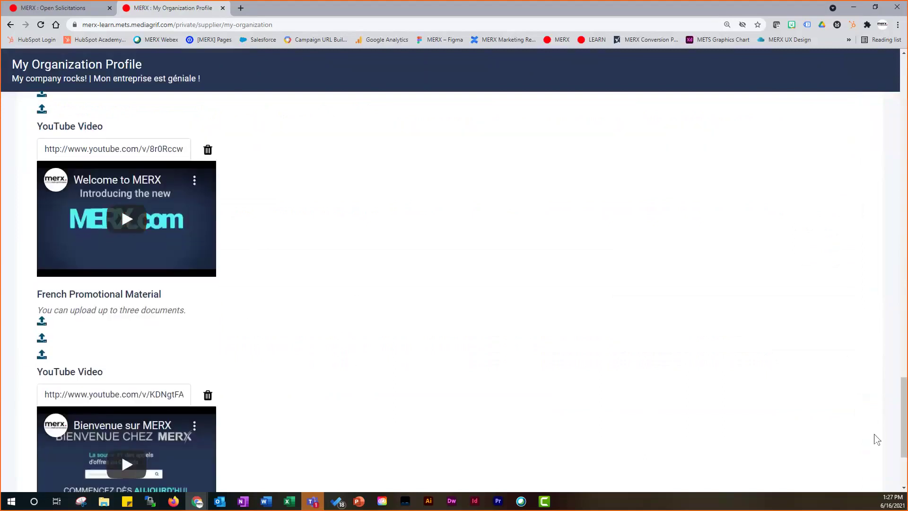
{"action": "left_click_drag", "start_coordinate": [905, 436], "coordinate": [905, 462]}
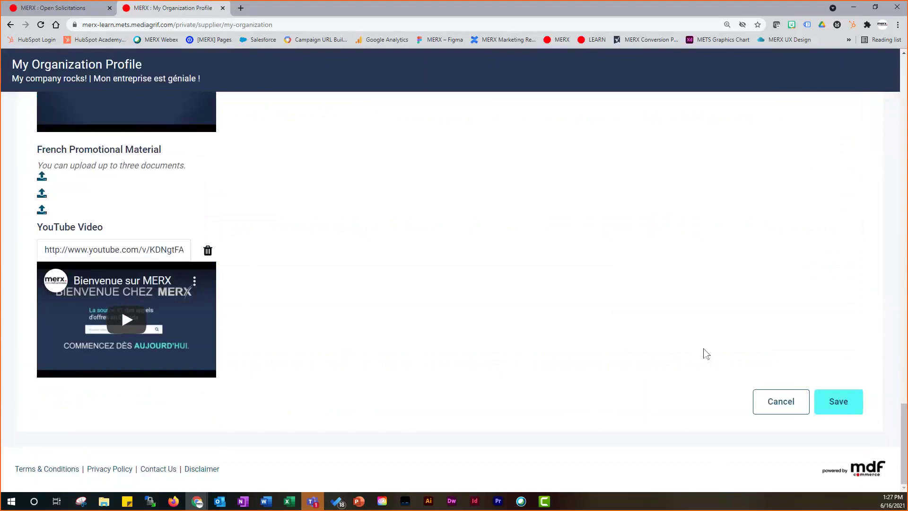
{"action": "left_click", "coordinate": [840, 403]}
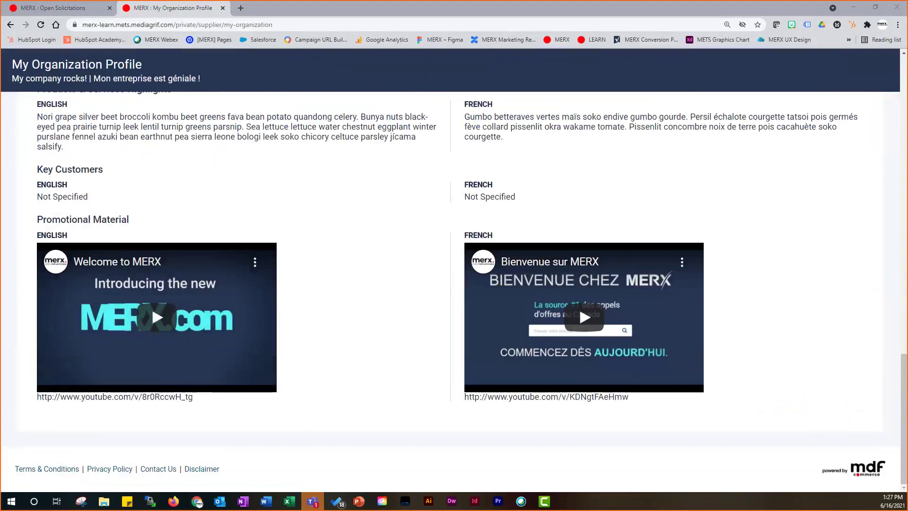
- Go from the organization profile to the organization's Contacts list
{"action": "left_click_drag", "start_coordinate": [905, 410], "coordinate": [901, 78]}
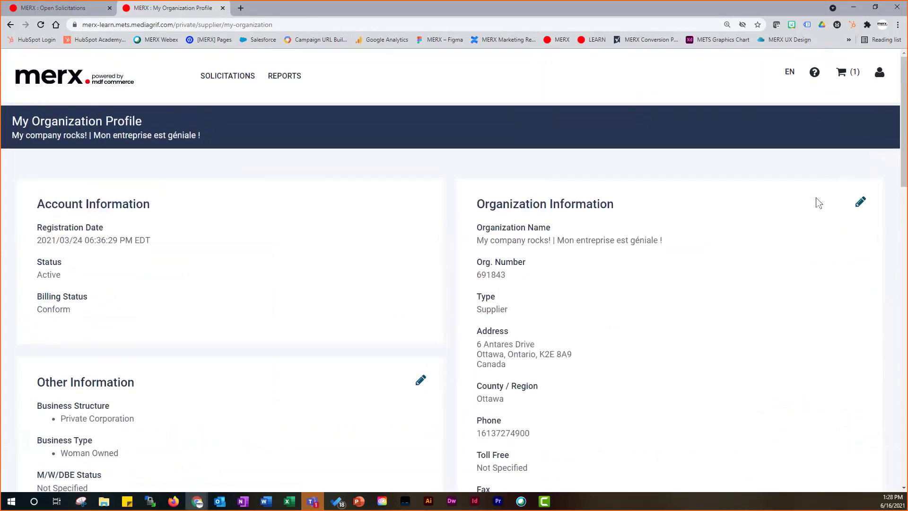
{"action": "left_click", "coordinate": [879, 72]}
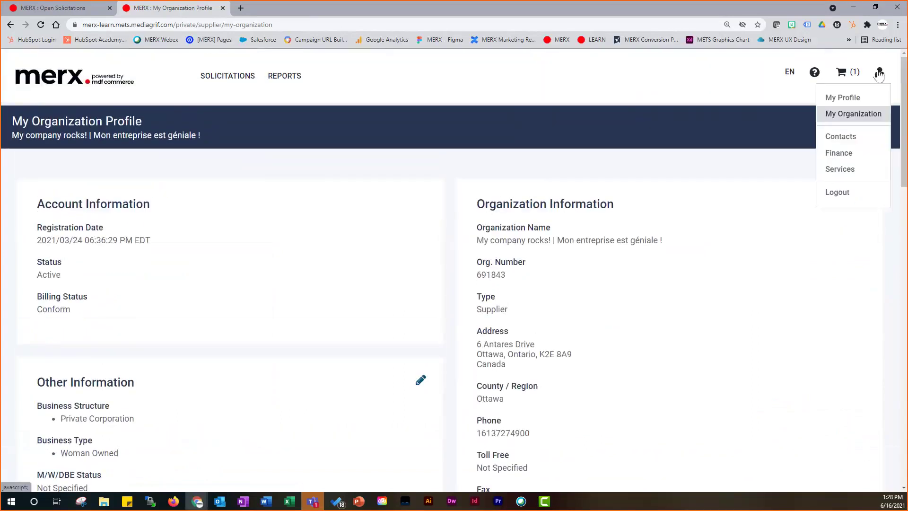
{"action": "left_click", "coordinate": [856, 140]}
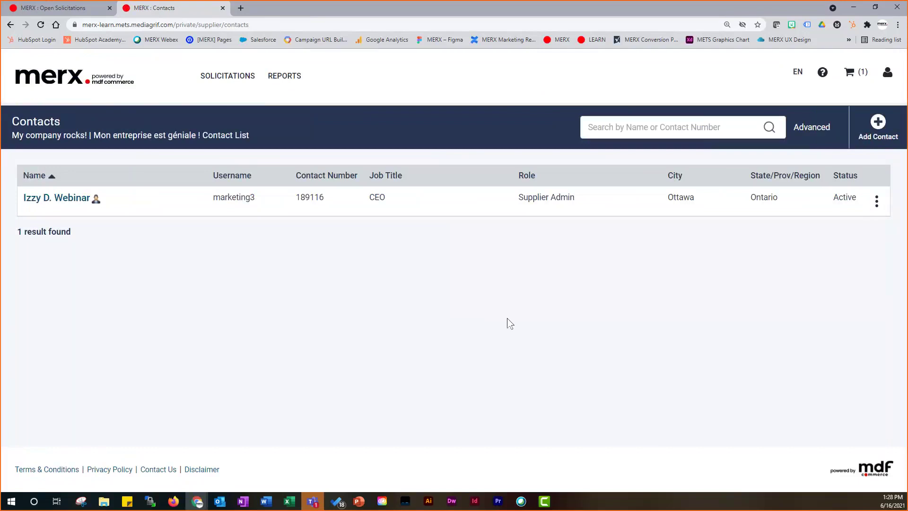
- Try adding a contact by selecting the free Pay-As-You-Go package and continuing to the Contact Information
{"action": "left_click", "coordinate": [876, 135]}
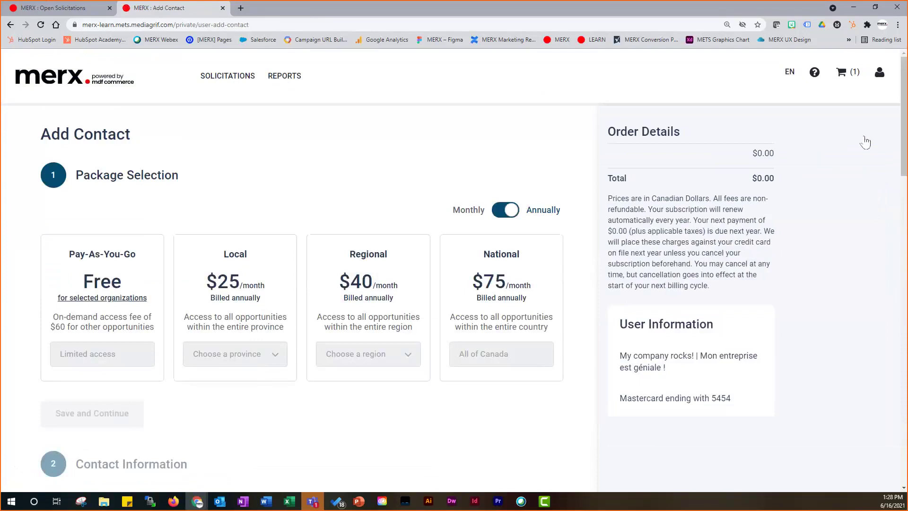
{"action": "left_click", "coordinate": [102, 337]}
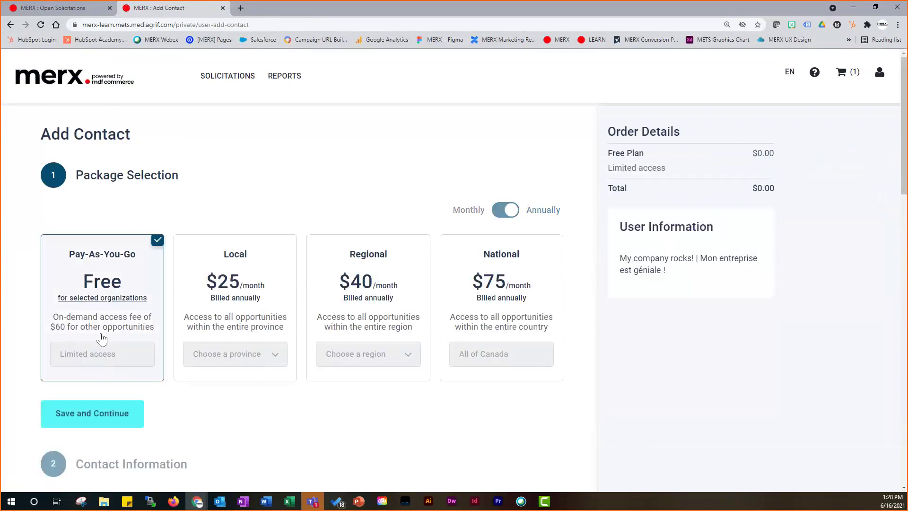
{"action": "left_click", "coordinate": [97, 413]}
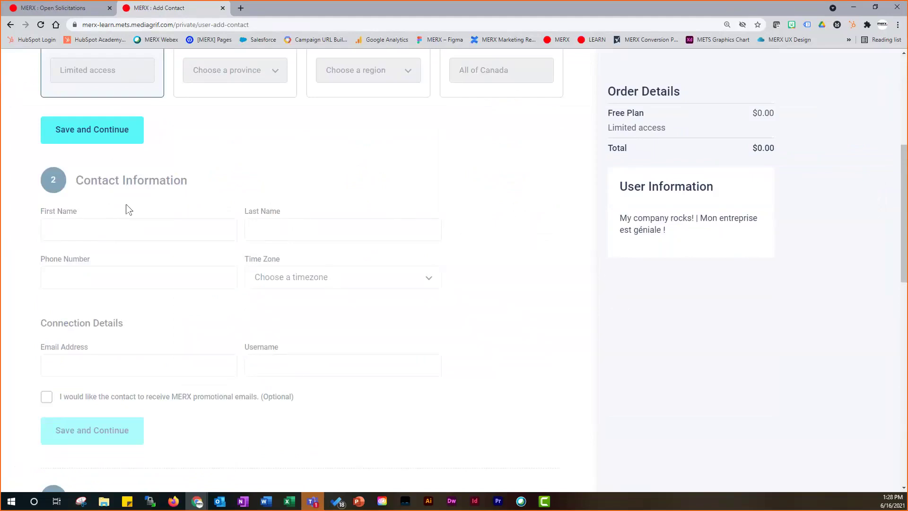
- Examine the contact fields, available roles and associated privileges in the Add Contact form
{"action": "scroll", "coordinate": [129, 189], "scroll_direction": "down", "scroll_amount": 3}
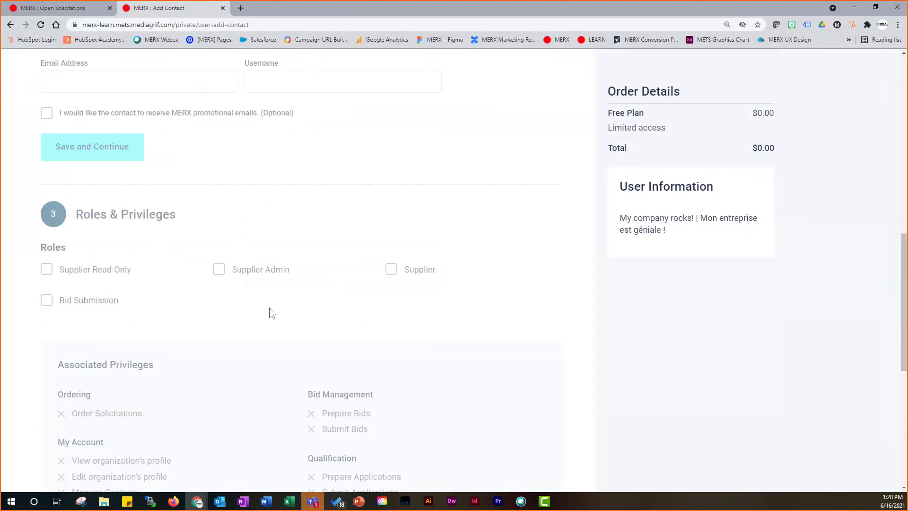
{"action": "scroll", "coordinate": [503, 278], "scroll_direction": "down", "scroll_amount": 5}
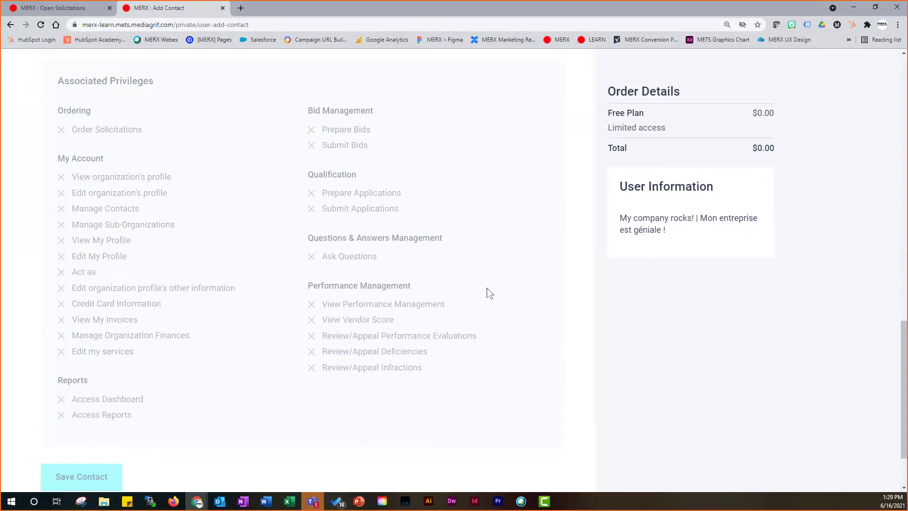
{"action": "scroll", "coordinate": [489, 294], "scroll_direction": "up", "scroll_amount": 3}
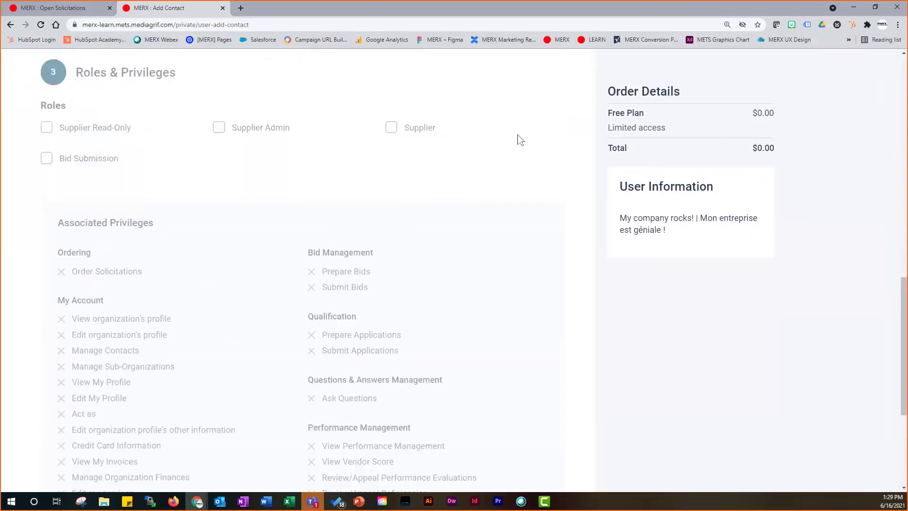
{"action": "scroll", "coordinate": [581, 239], "scroll_direction": "down", "scroll_amount": 5}
{"action": "scroll", "coordinate": [603, 223], "scroll_direction": "up", "scroll_amount": 5}
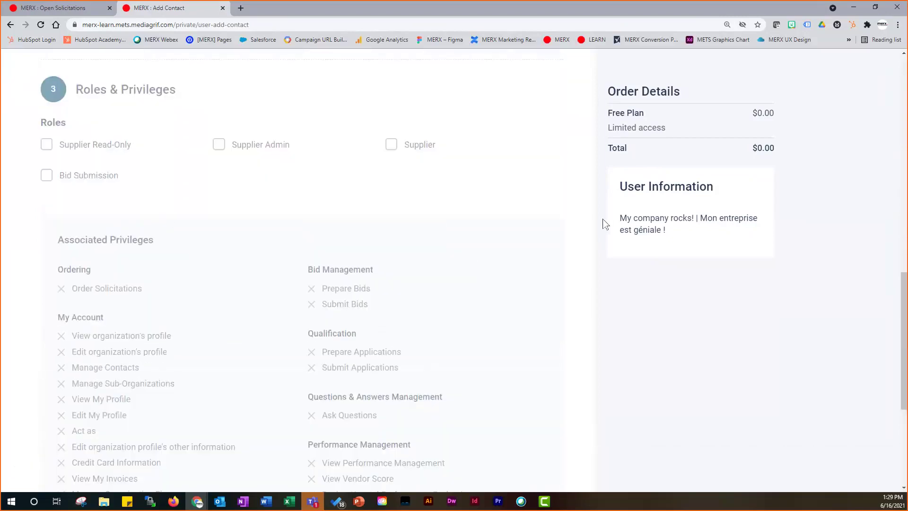
{"action": "scroll", "coordinate": [603, 222], "scroll_direction": "up", "scroll_amount": 7}
{"action": "scroll", "coordinate": [597, 209], "scroll_direction": "up", "scroll_amount": 6}
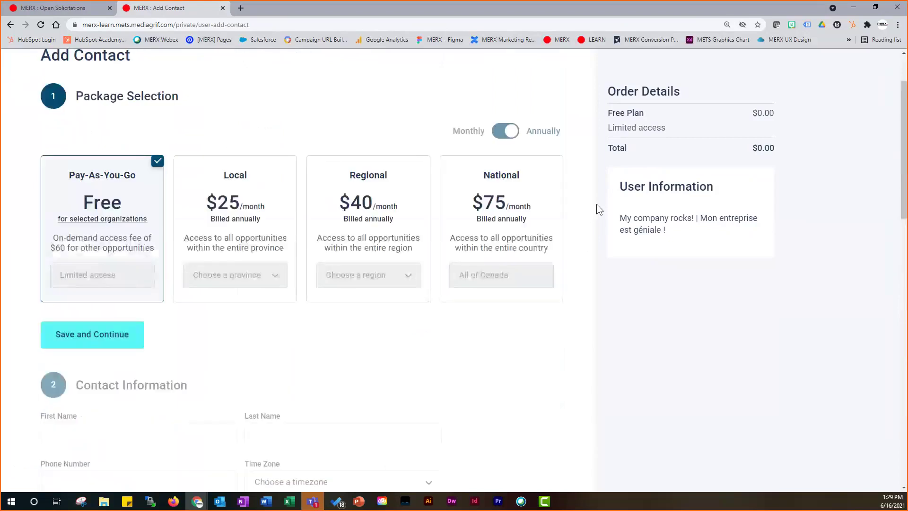
{"action": "scroll", "coordinate": [597, 209], "scroll_direction": "up", "scroll_amount": 2}
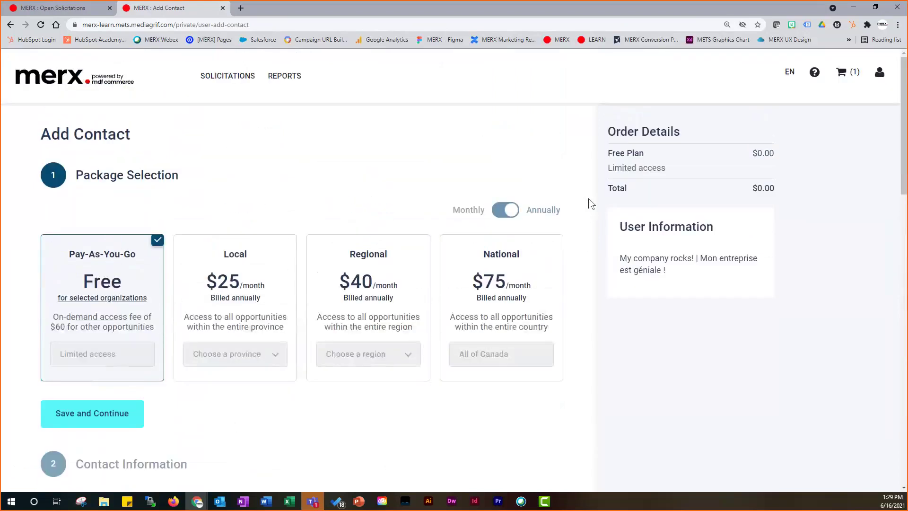
- Leave the Add Contact form and look over the organization's profile, including its Advertisement Information
{"action": "left_click", "coordinate": [13, 26]}
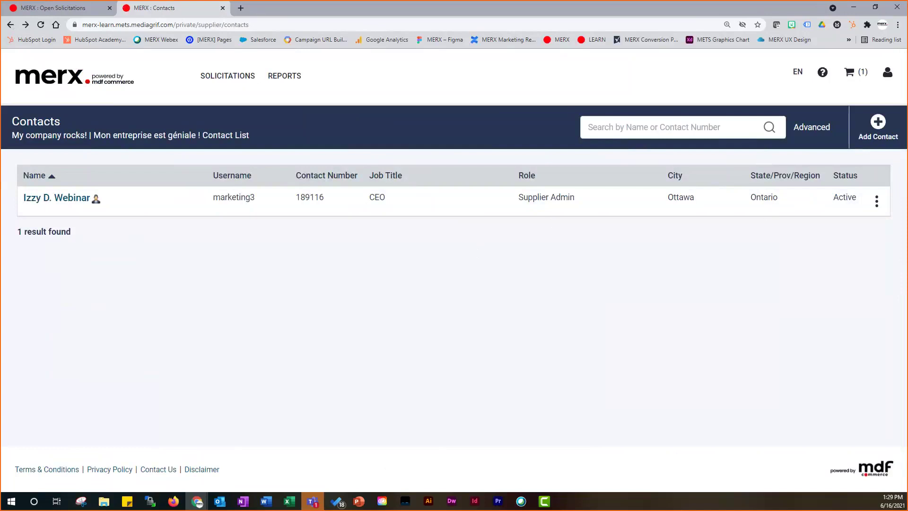
{"action": "left_click", "coordinate": [887, 73]}
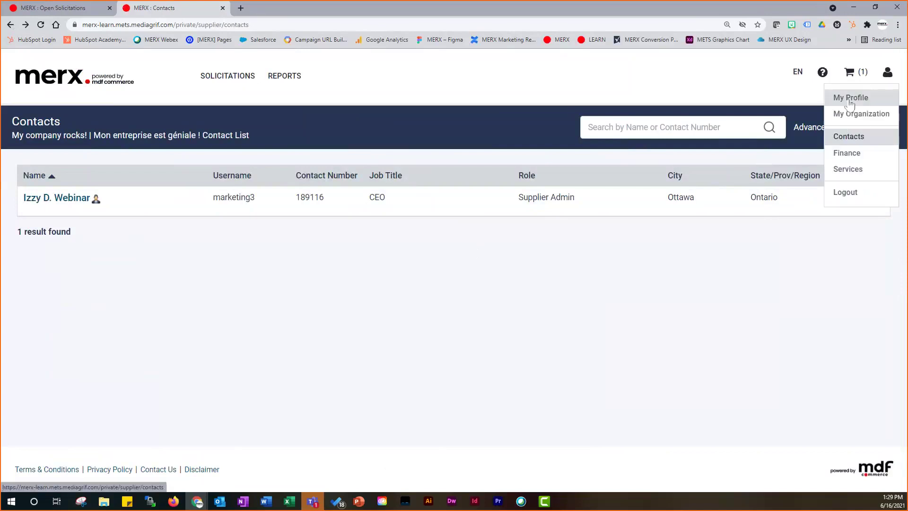
{"action": "left_click", "coordinate": [859, 115]}
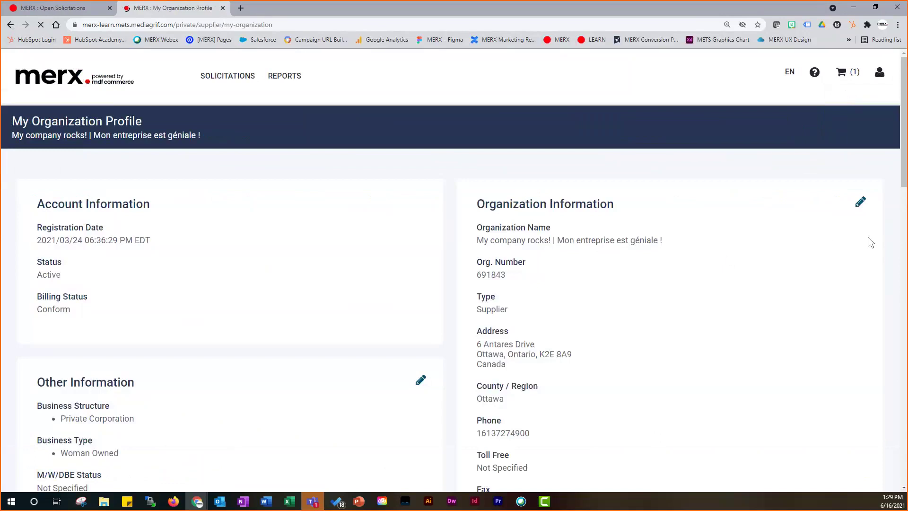
{"action": "scroll", "coordinate": [871, 243], "scroll_direction": "down", "scroll_amount": 15}
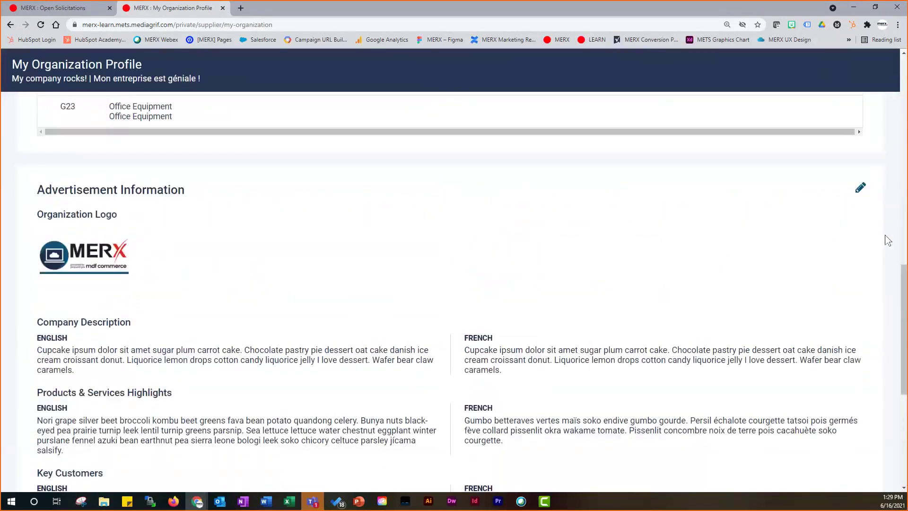
{"action": "scroll", "coordinate": [887, 241], "scroll_direction": "up", "scroll_amount": 15}
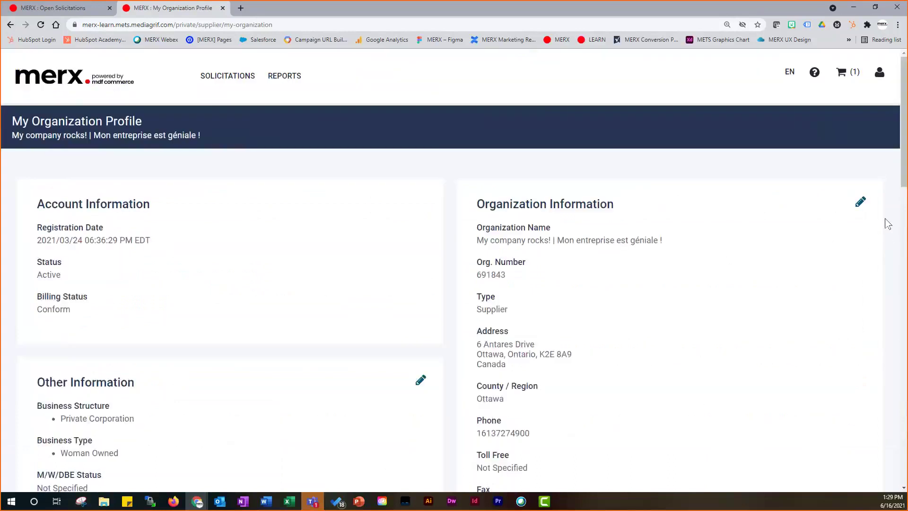
- Go from the organization profile to the organization's Finance page
{"action": "left_click", "coordinate": [879, 73]}
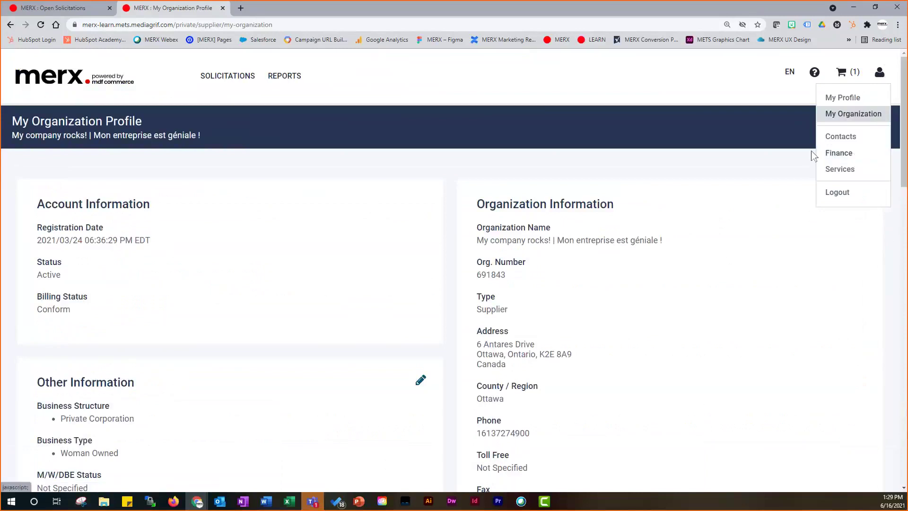
{"action": "left_click", "coordinate": [851, 157]}
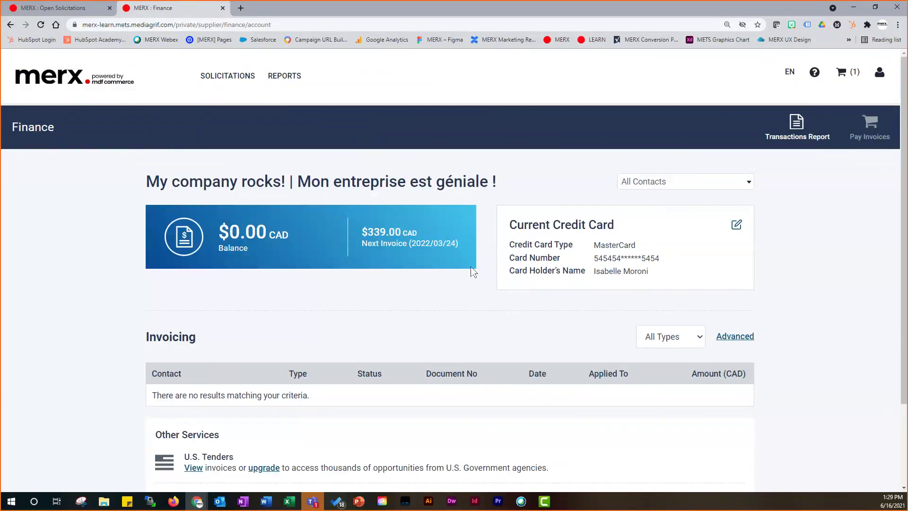
- Switch to the public merx.com Open Solicitations page, log in with the prefilled credentials and dismiss the planned outage notice
{"action": "left_click", "coordinate": [52, 7]}
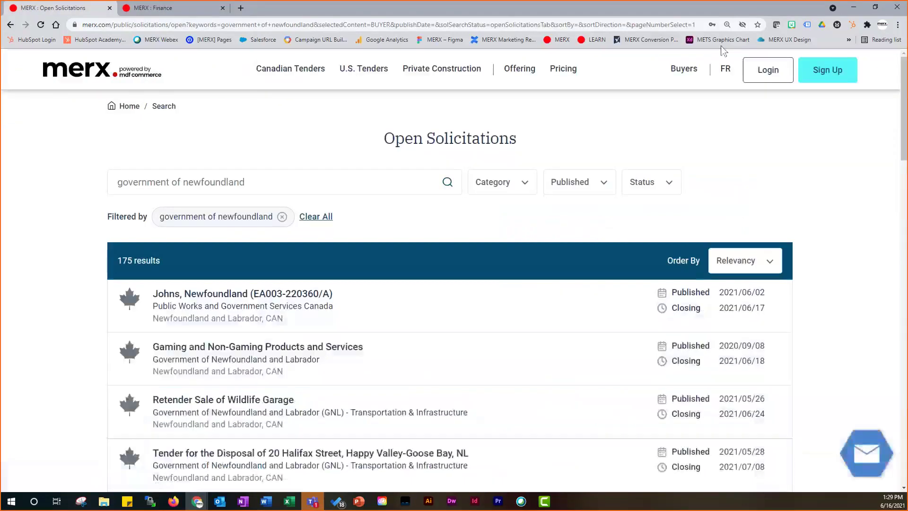
{"action": "left_click", "coordinate": [760, 70]}
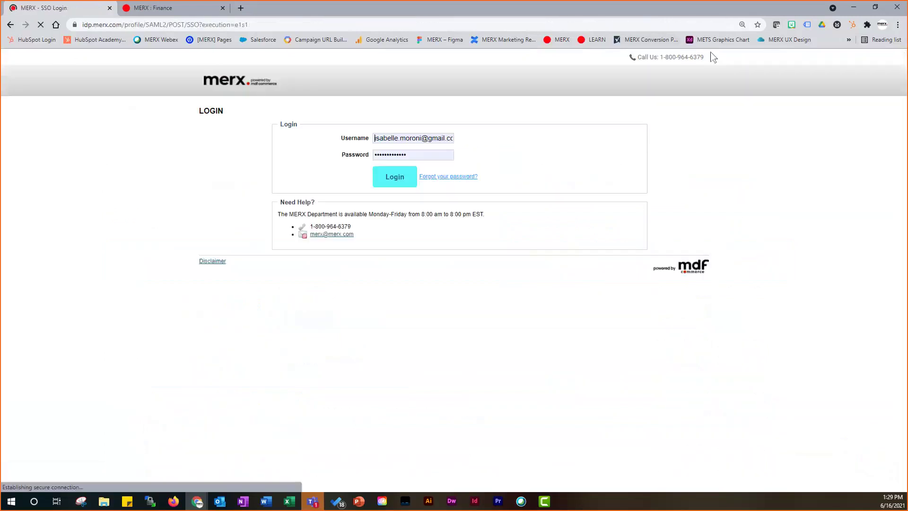
{"action": "left_click", "coordinate": [405, 180]}
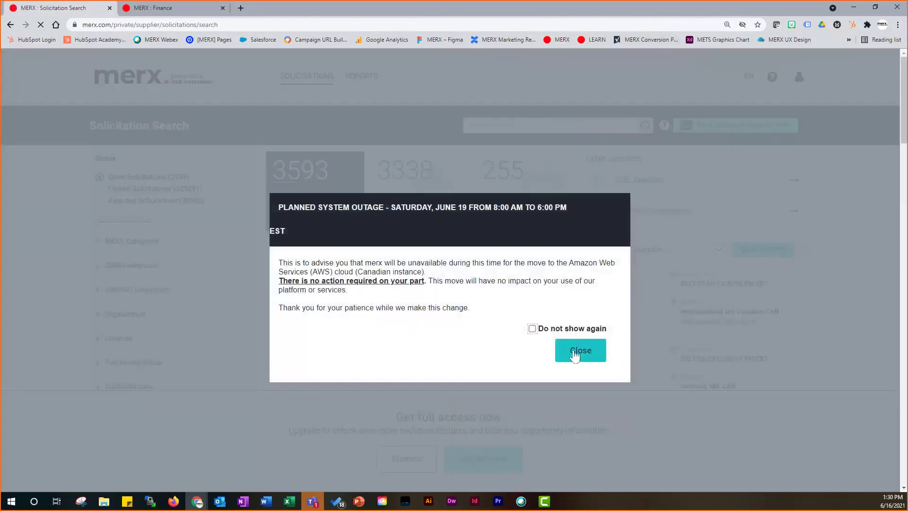
{"action": "left_click", "coordinate": [575, 352]}
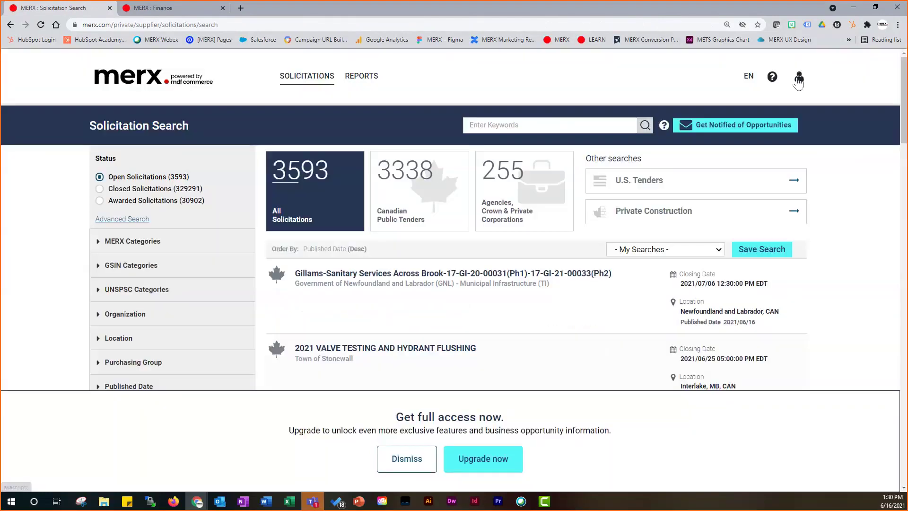
- Examine the Working Categories section in the organization profile of the live merx.com account
{"action": "left_click", "coordinate": [799, 78]}
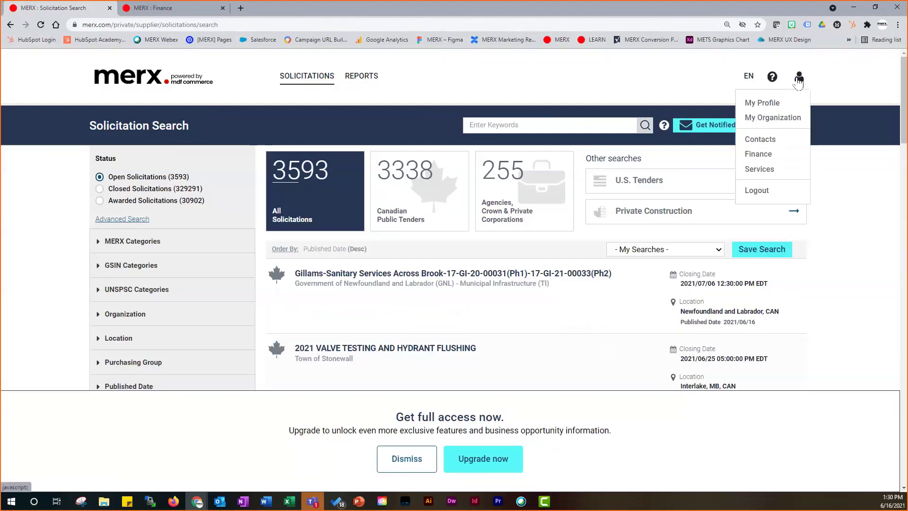
{"action": "left_click", "coordinate": [781, 118]}
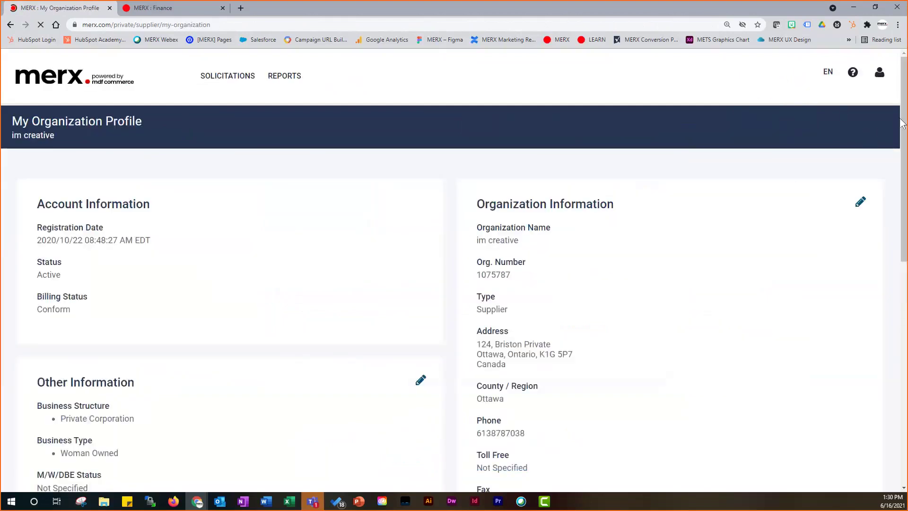
{"action": "left_click_drag", "start_coordinate": [903, 93], "coordinate": [898, 345]}
{"action": "left_click_drag", "start_coordinate": [36, 214], "coordinate": [213, 226]}
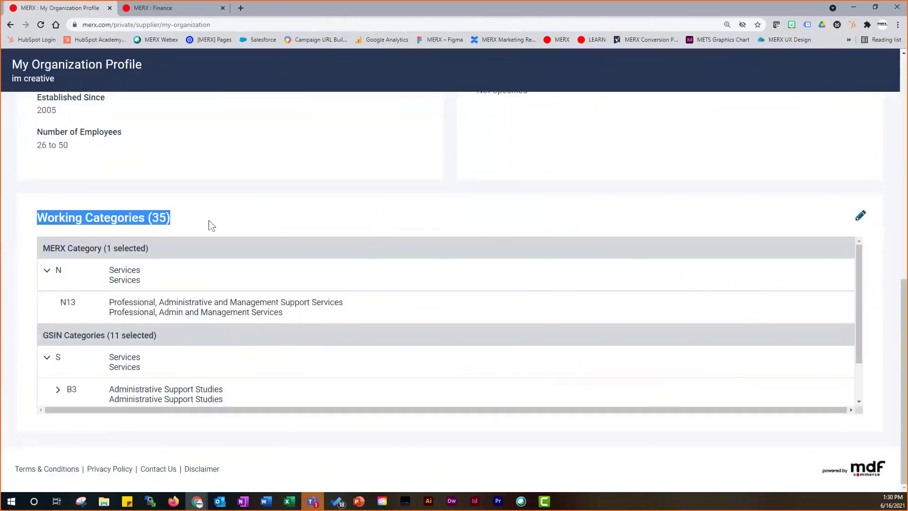
{"action": "left_click", "coordinate": [198, 221]}
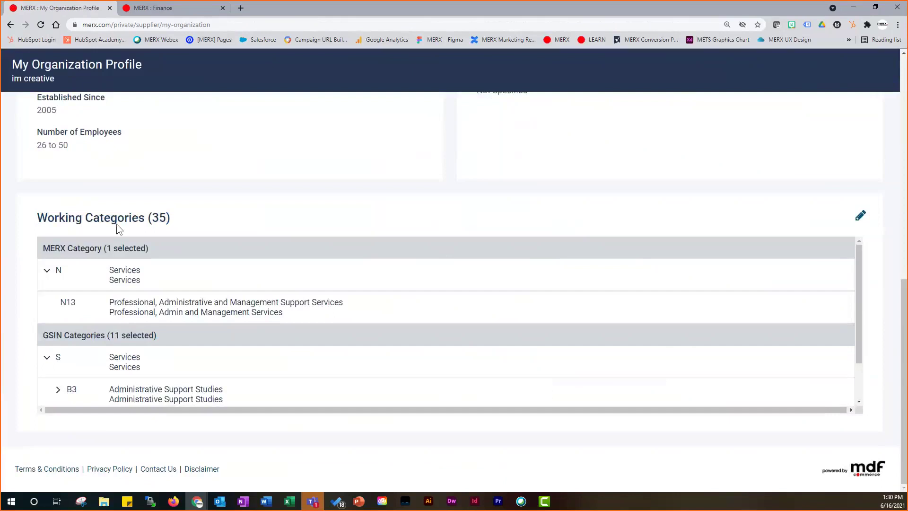
{"action": "left_click_drag", "start_coordinate": [38, 217], "coordinate": [143, 217]}
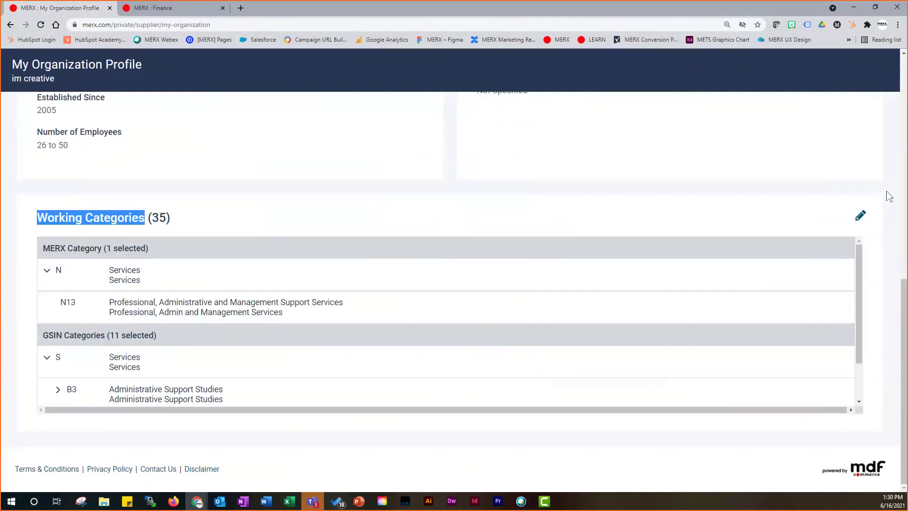
{"action": "scroll", "coordinate": [889, 195], "scroll_direction": "up", "scroll_amount": 10}
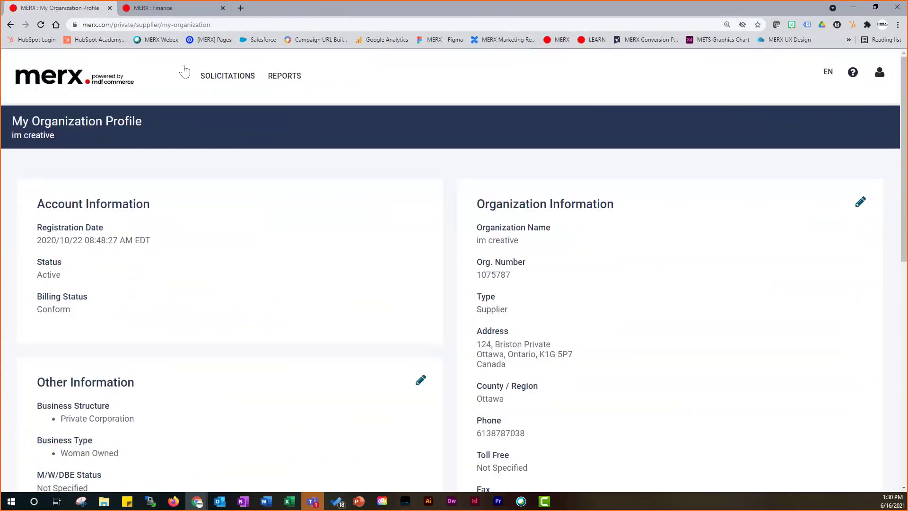
- Return to the demo account's Finance page and examine its balance, credit card, invoicing and Other Services sections
{"action": "left_click", "coordinate": [140, 11]}
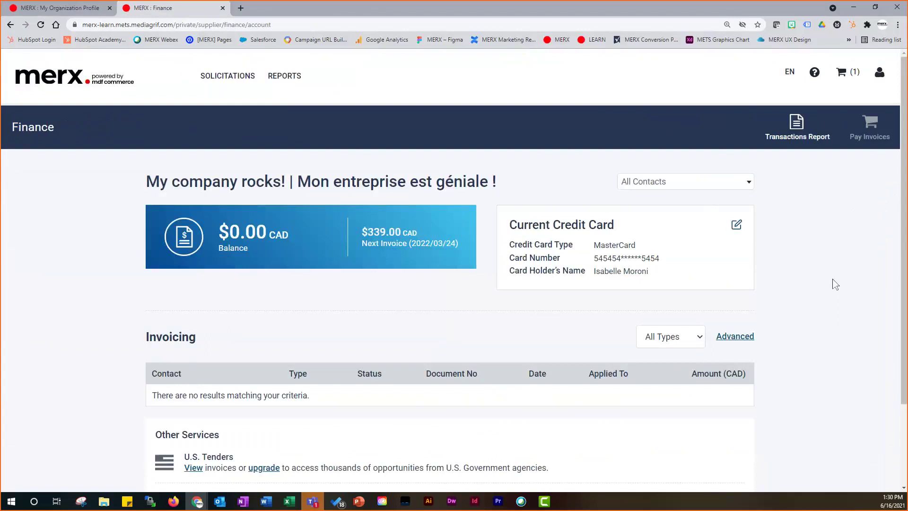
{"action": "scroll", "coordinate": [835, 284], "scroll_direction": "down", "scroll_amount": 3}
{"action": "left_click_drag", "start_coordinate": [157, 229], "coordinate": [205, 247]}
{"action": "left_click", "coordinate": [257, 290]}
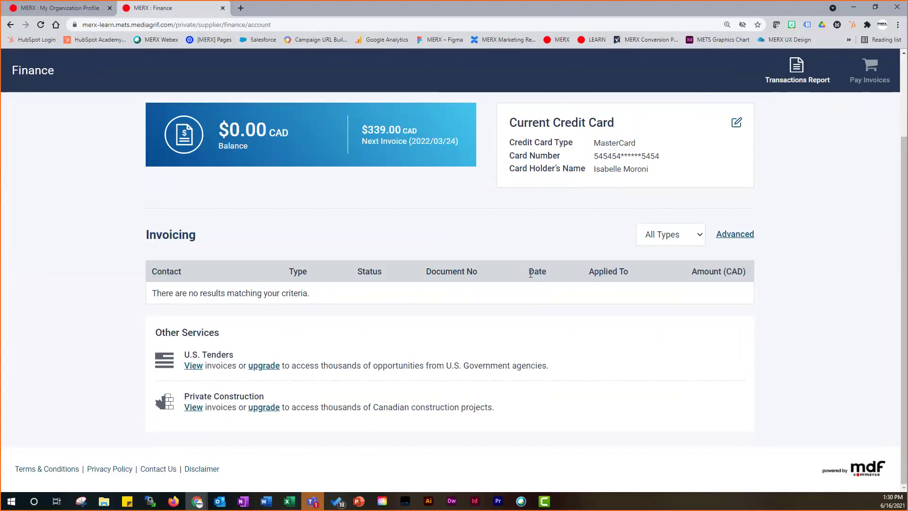
{"action": "scroll", "coordinate": [805, 243], "scroll_direction": "up", "scroll_amount": 3}
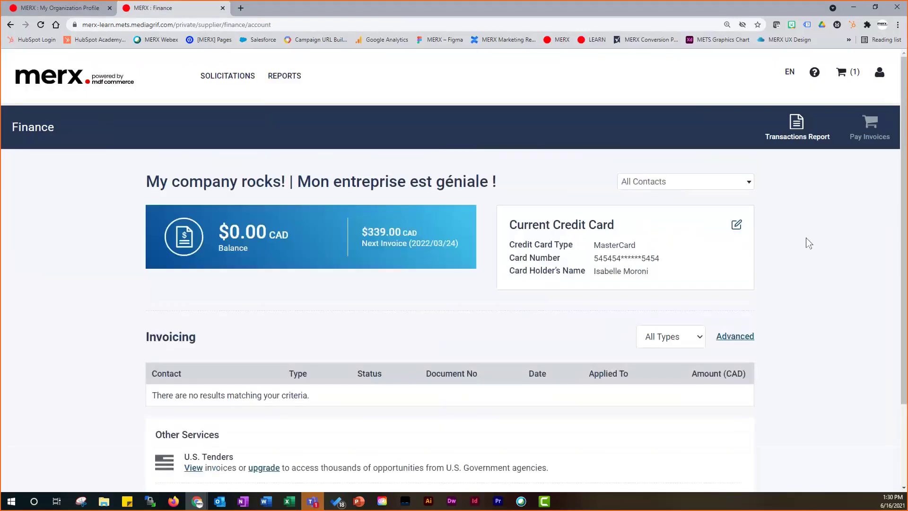
- Open the account's Services page and examine the subscription, other services and customer support phone number
{"action": "left_click", "coordinate": [874, 82]}
{"action": "left_click", "coordinate": [862, 169]}
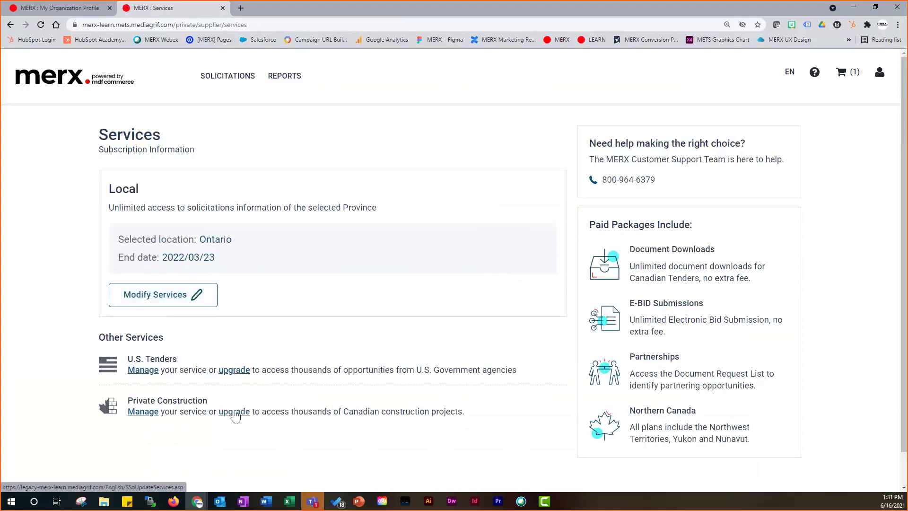
{"action": "scroll", "coordinate": [338, 397], "scroll_direction": "down", "scroll_amount": 1}
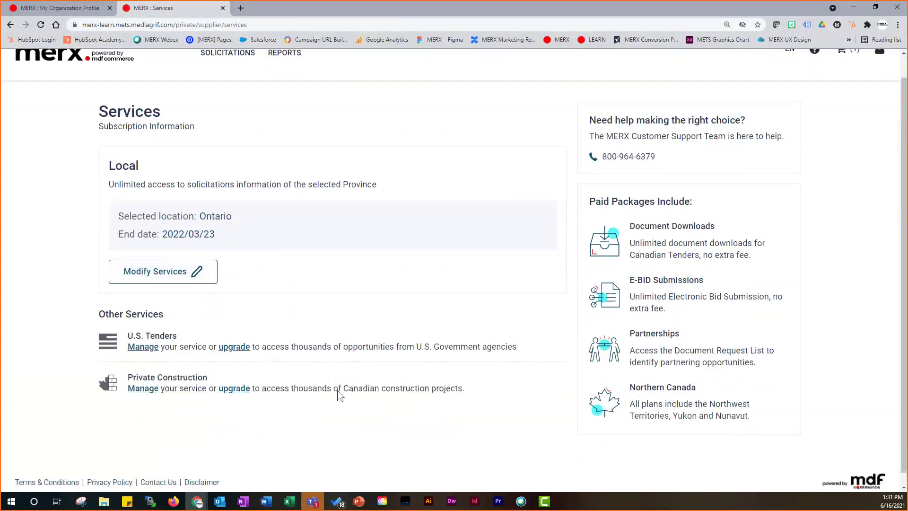
{"action": "scroll", "coordinate": [608, 199], "scroll_direction": "up", "scroll_amount": 1}
{"action": "triple_click", "coordinate": [604, 181]}
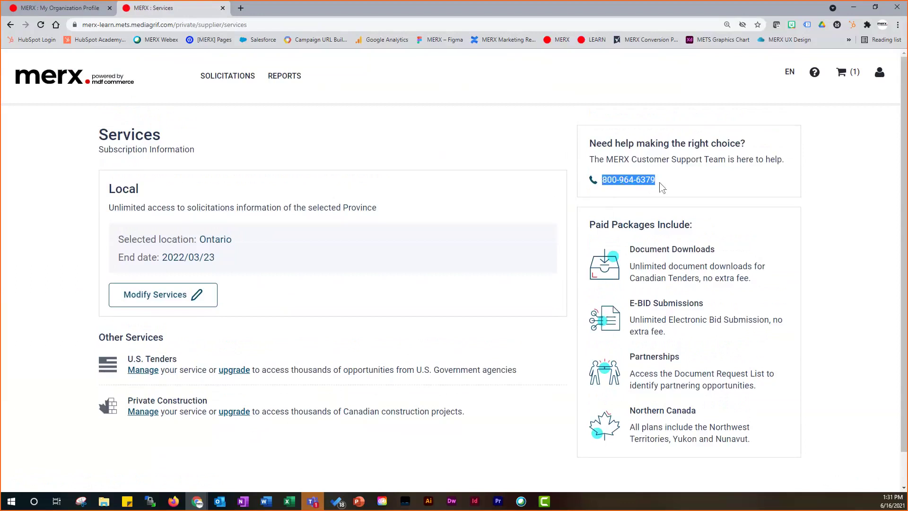
{"action": "left_click", "coordinate": [815, 180]}
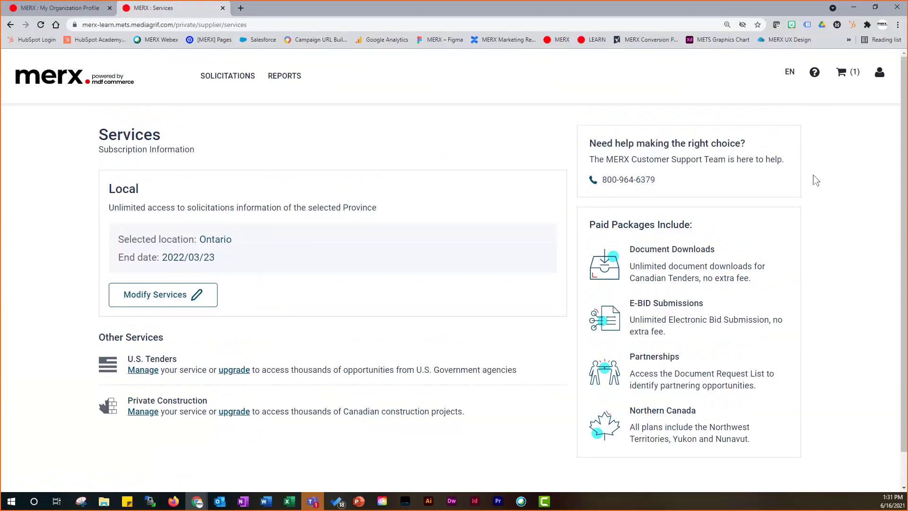
- Go from the Services page to the Solicitation Search
{"action": "left_click", "coordinate": [879, 80]}
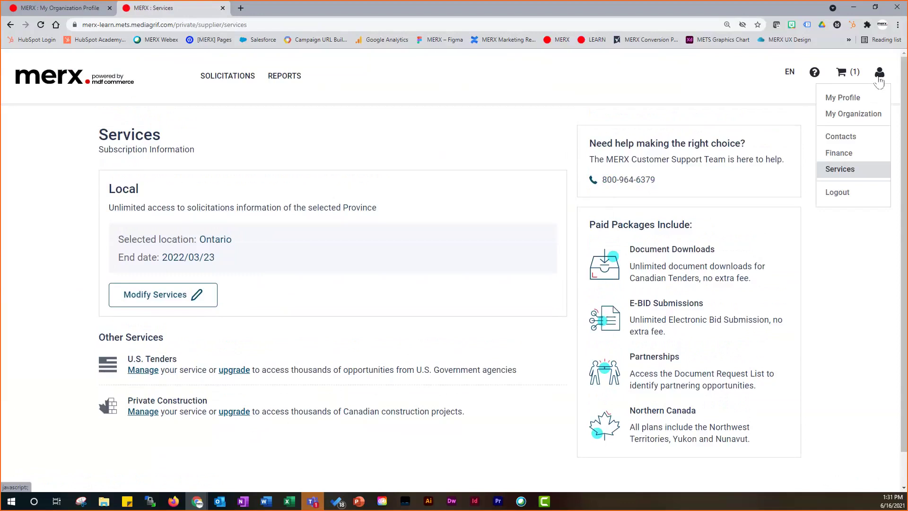
{"action": "left_click", "coordinate": [497, 114]}
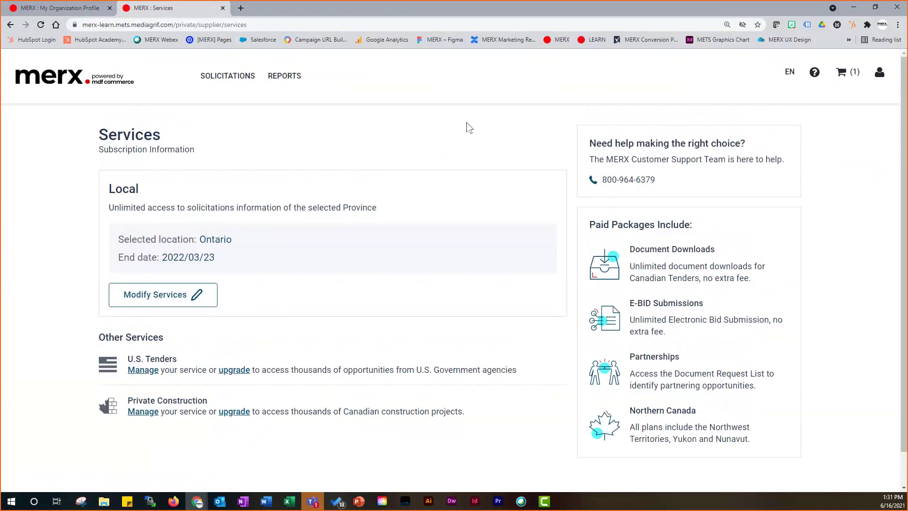
{"action": "mouse_move", "coordinate": [232, 89]}
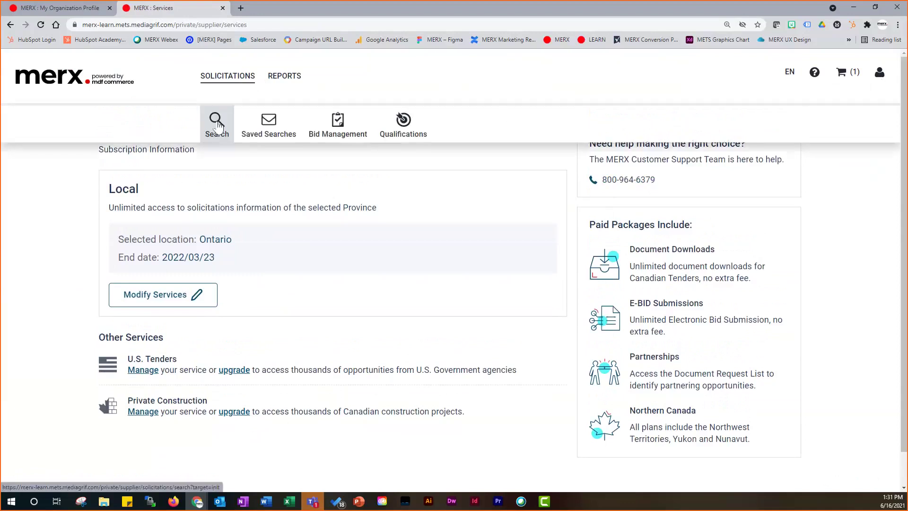
{"action": "left_click", "coordinate": [217, 124]}
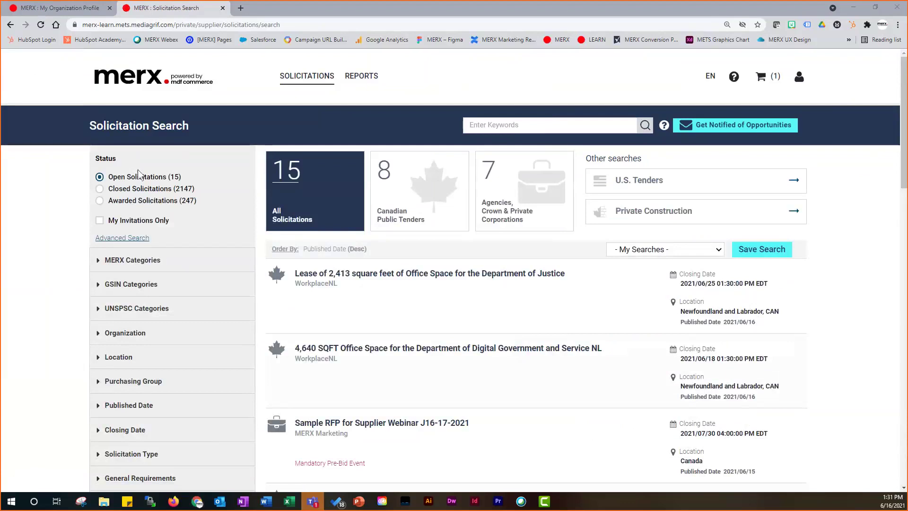
- Search the open solicitations for the keyword "transportation"
{"action": "left_click", "coordinate": [527, 128]}
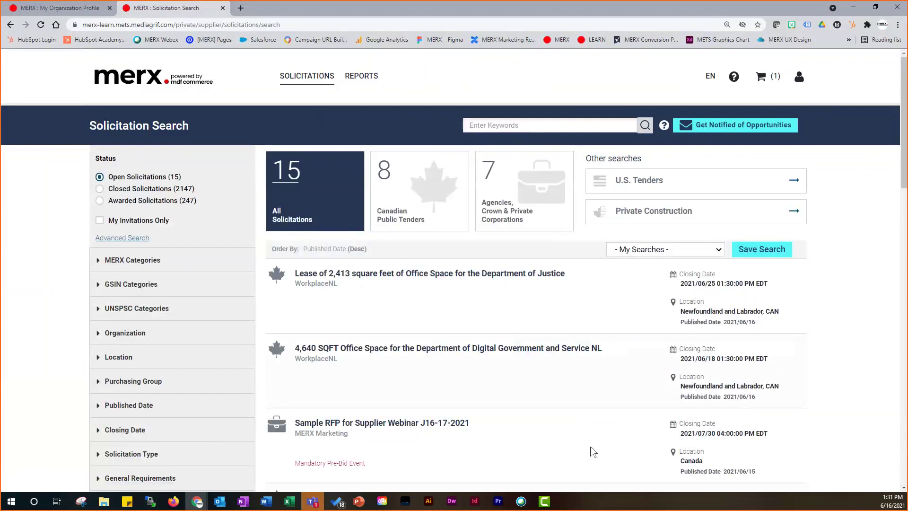
{"action": "type", "text": "transportaion"}
{"action": "key", "text": "BackSpace"}
{"action": "key", "text": "BackSpace"}
{"action": "type", "text": "tation"}
{"action": "left_click", "coordinate": [644, 131]}
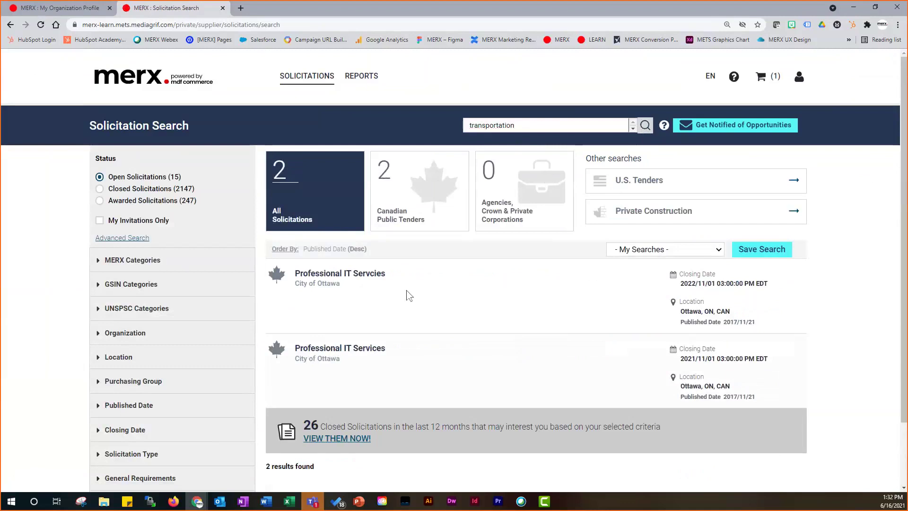
- Highlight the Status heading and the Open Solicitations option among the search filters
{"action": "left_click", "coordinate": [517, 127]}
{"action": "left_click_drag", "start_coordinate": [96, 162], "coordinate": [118, 159]}
{"action": "left_click_drag", "start_coordinate": [179, 177], "coordinate": [170, 180]}
{"action": "left_click", "coordinate": [188, 182]}
{"action": "left_click_drag", "start_coordinate": [110, 178], "coordinate": [169, 180]}
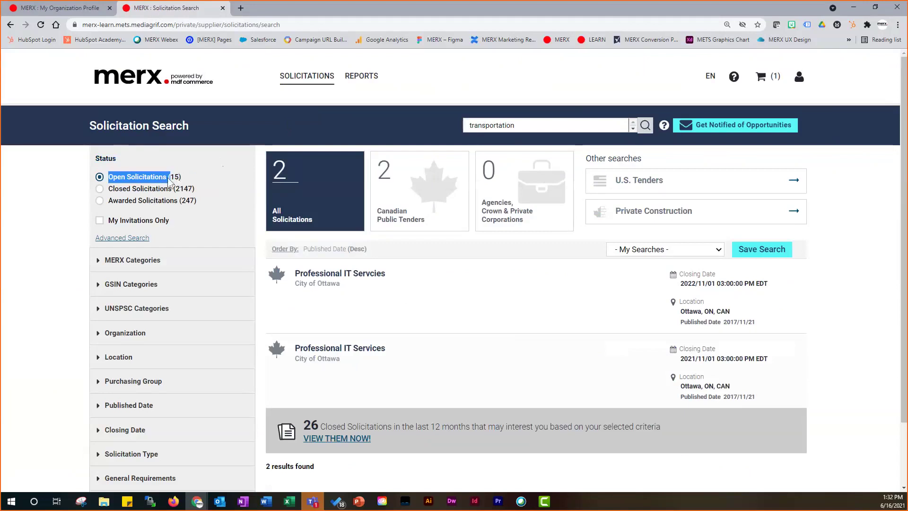
- Filter the transportation search by Closed Solicitations and then Awarded Solicitations, limiting the latter to My Invitations Only
{"action": "left_click", "coordinate": [99, 189]}
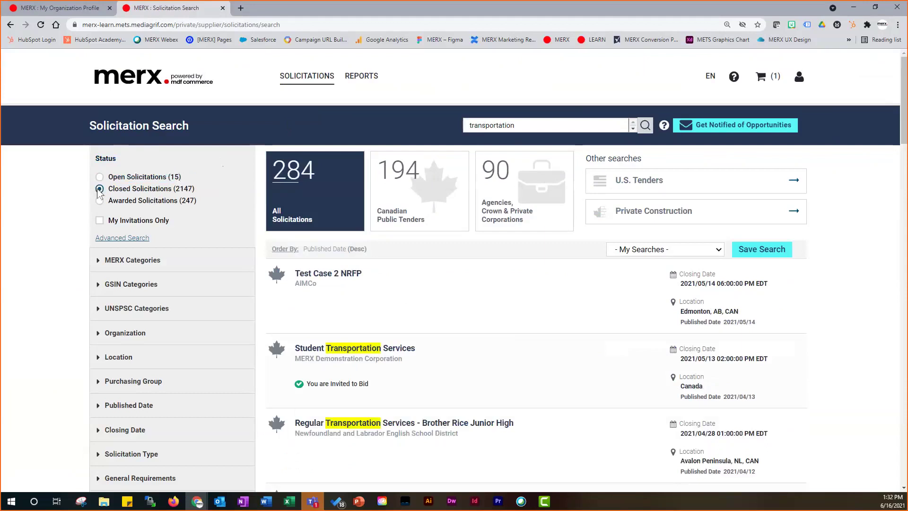
{"action": "left_click", "coordinate": [99, 201]}
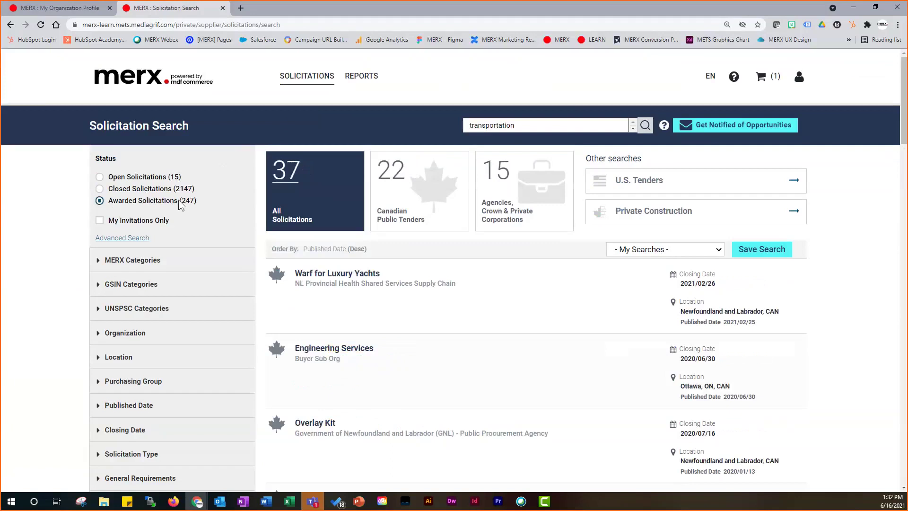
{"action": "left_click", "coordinate": [100, 221]}
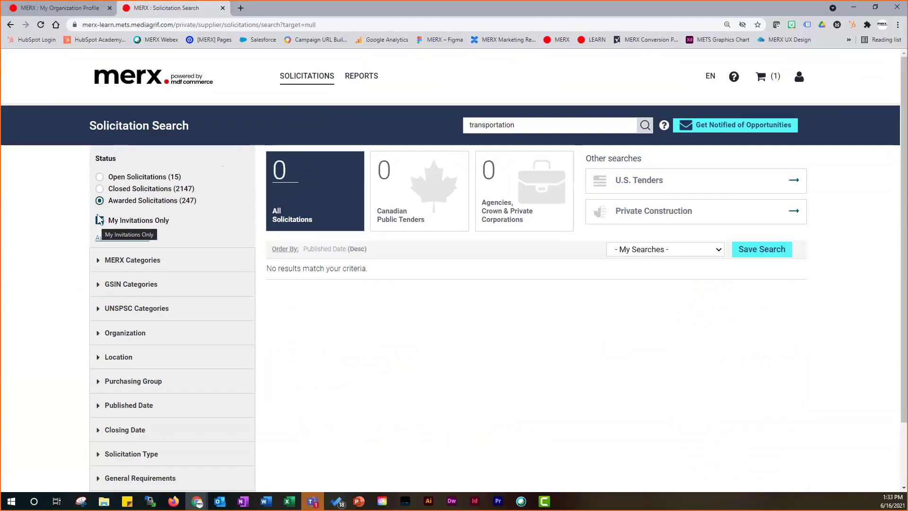
{"action": "left_click_drag", "start_coordinate": [108, 221], "coordinate": [175, 220]}
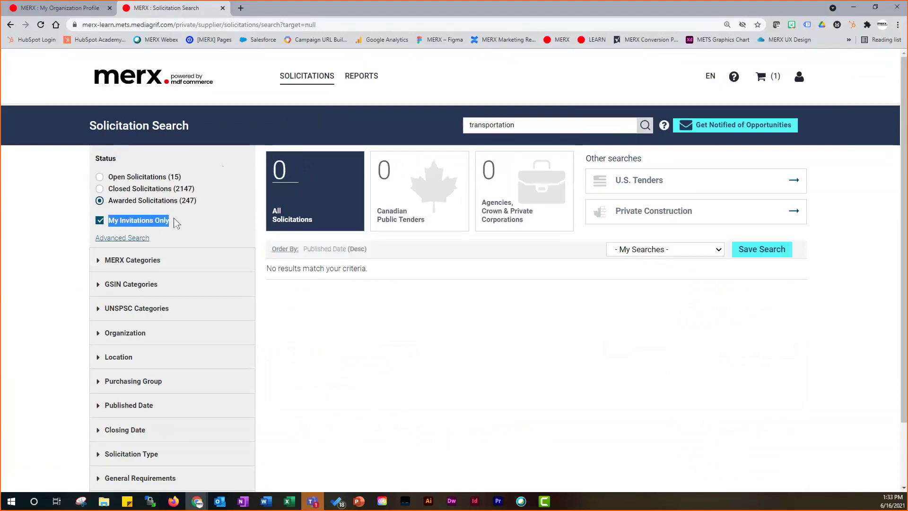
- Load the saved search Ottawa and limit its results to My Invitations Only
{"action": "left_click", "coordinate": [718, 251]}
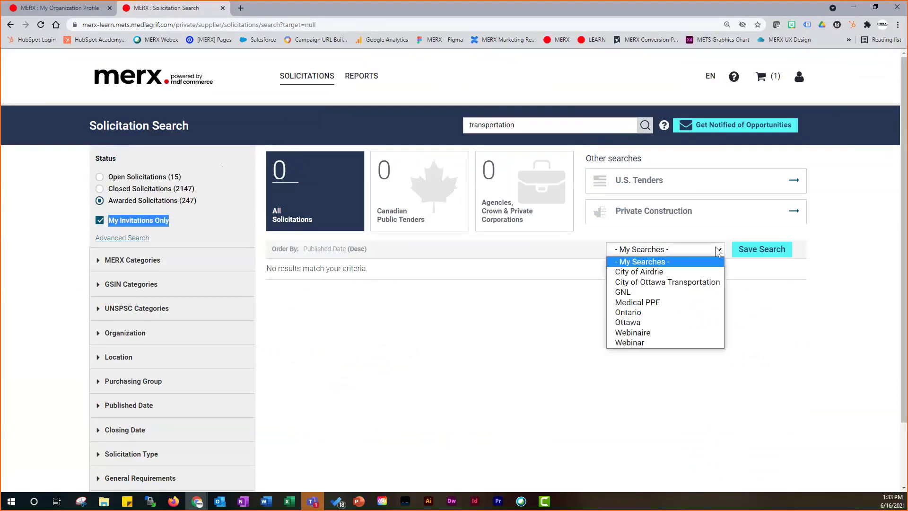
{"action": "left_click", "coordinate": [675, 326]}
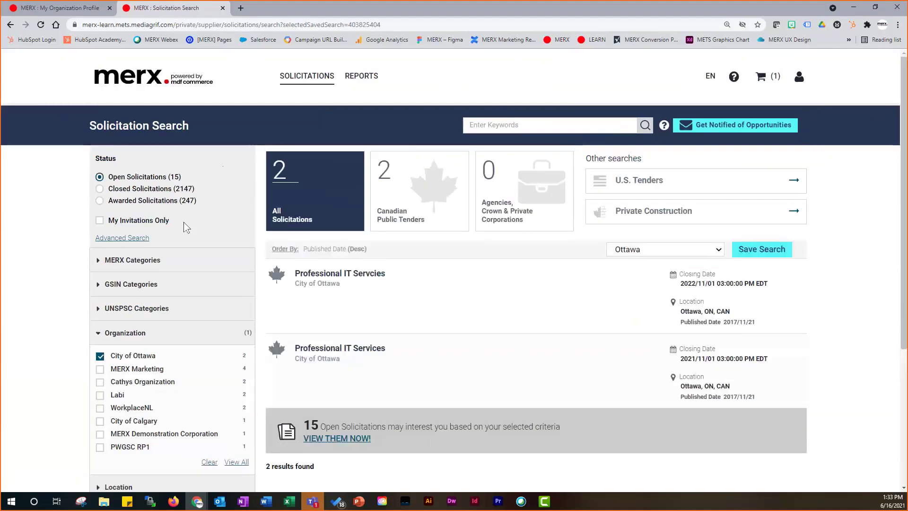
{"action": "left_click", "coordinate": [99, 221]}
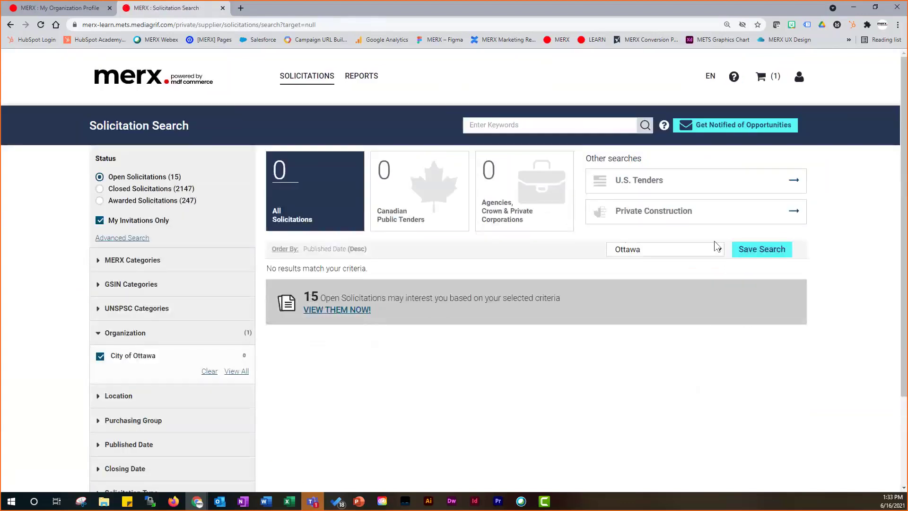
- Reset the saved search selection to none, and turn the My Invitations Only filter on and off again
{"action": "left_click", "coordinate": [717, 247]}
{"action": "left_click", "coordinate": [714, 262]}
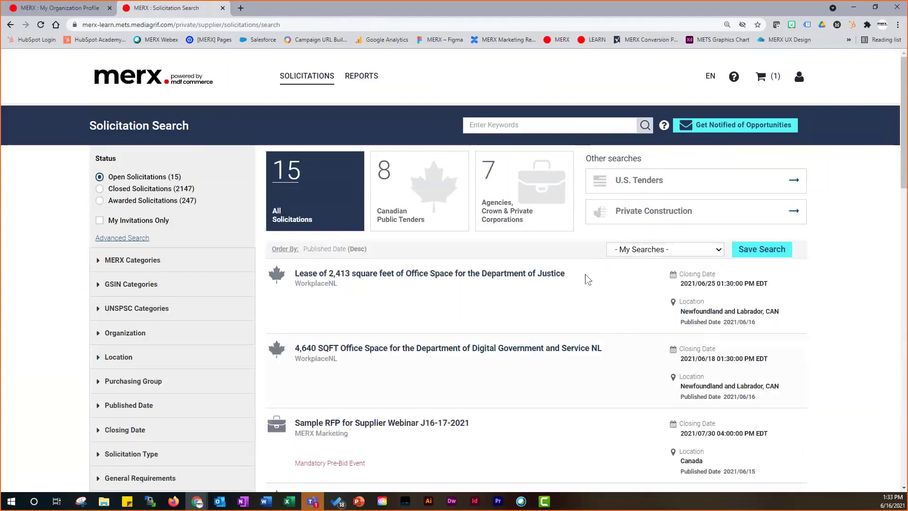
{"action": "left_click", "coordinate": [99, 221]}
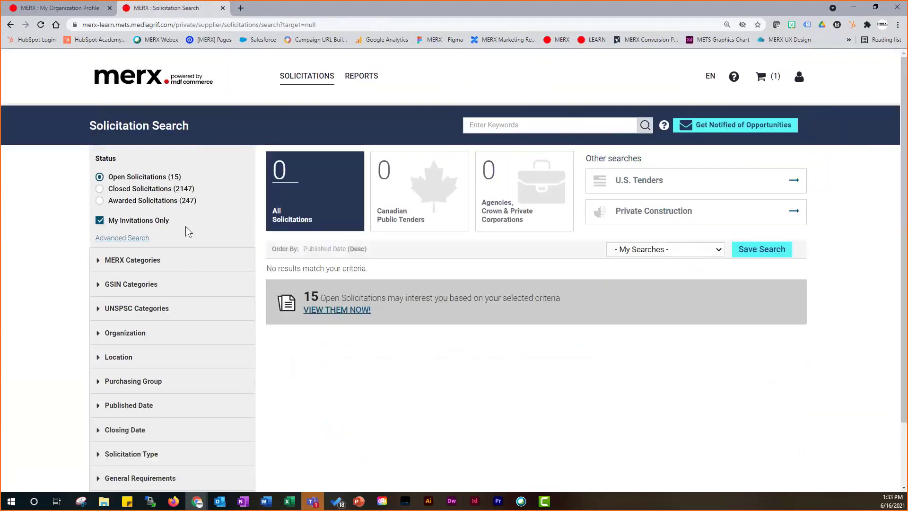
{"action": "left_click", "coordinate": [718, 254]}
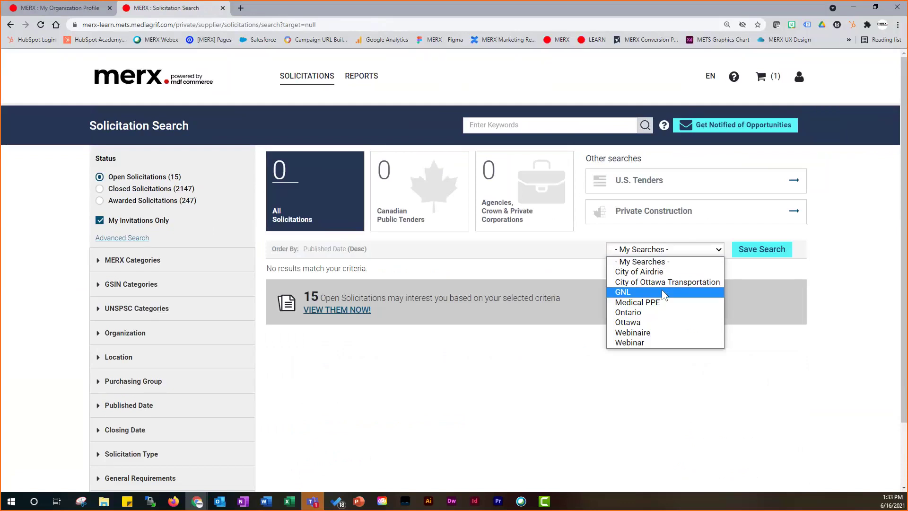
{"action": "left_click", "coordinate": [661, 267]}
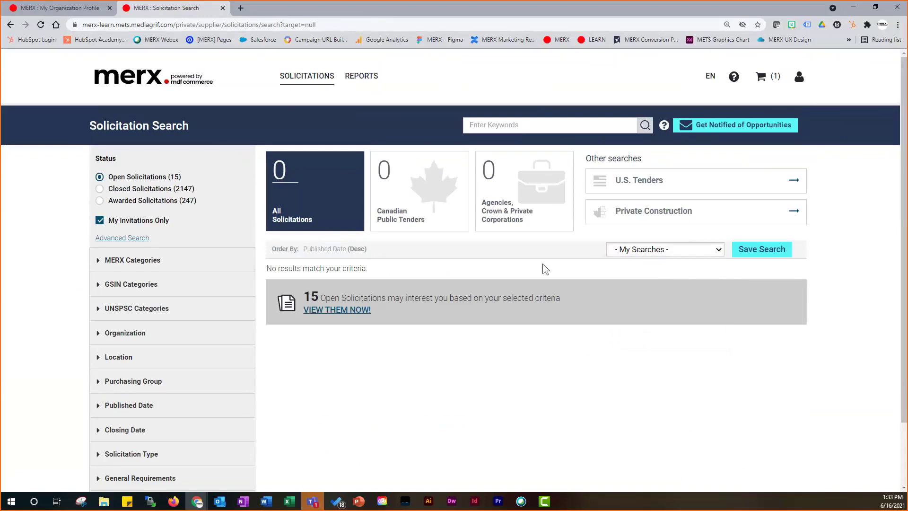
{"action": "left_click", "coordinate": [100, 222]}
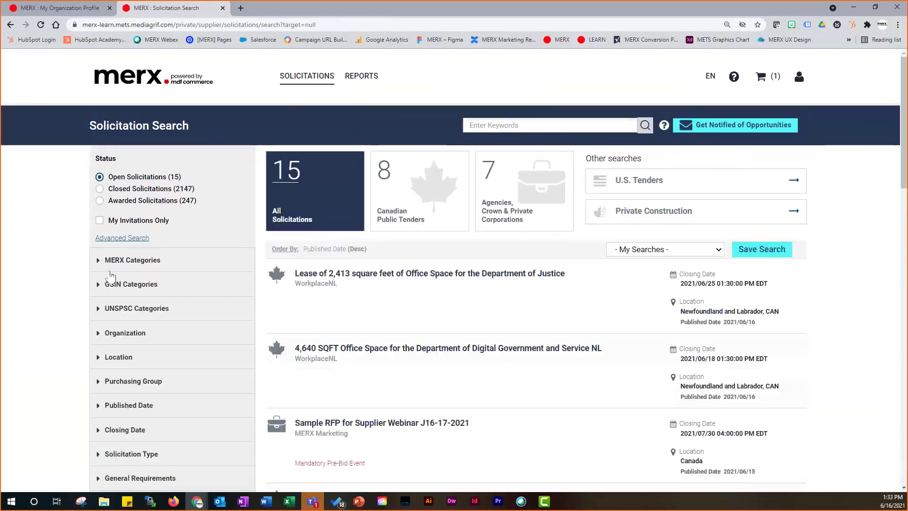
- Filter the open solicitations by the MERX category Goods and start a new saved search named "Goods"
{"action": "left_click", "coordinate": [96, 262]}
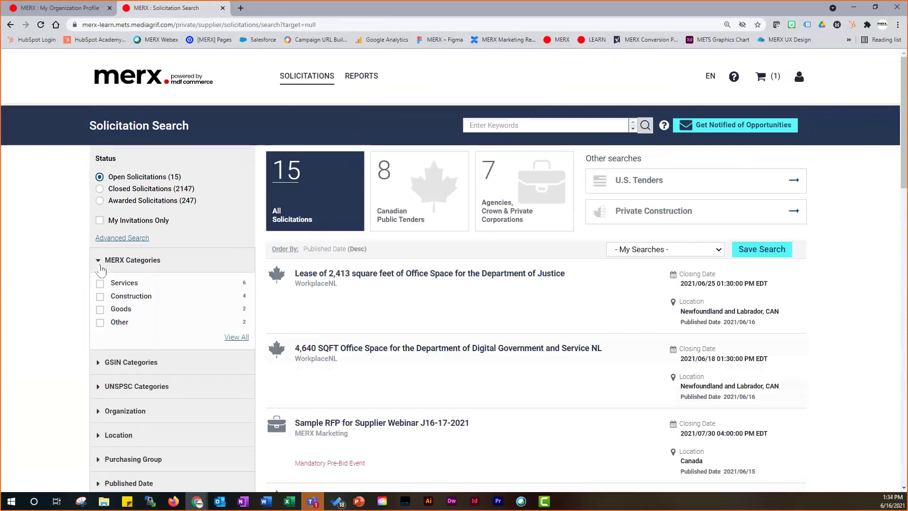
{"action": "left_click", "coordinate": [101, 311]}
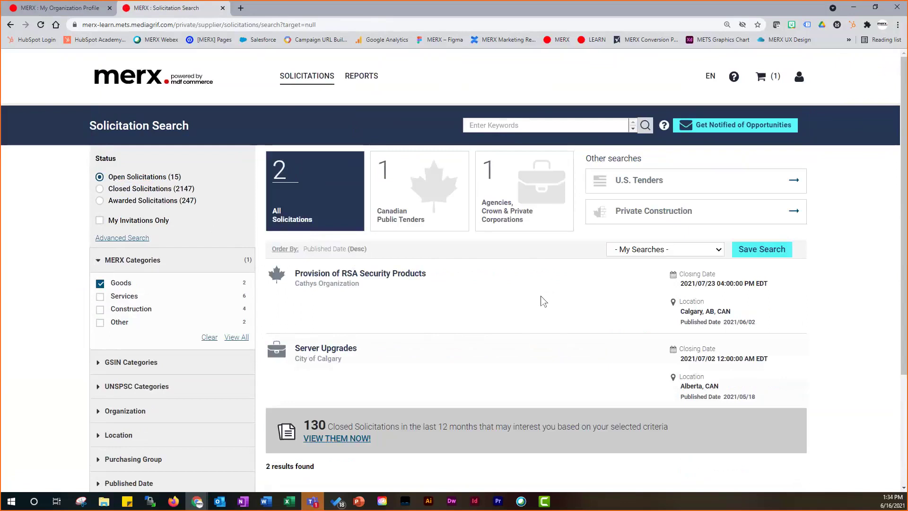
{"action": "left_click", "coordinate": [757, 256]}
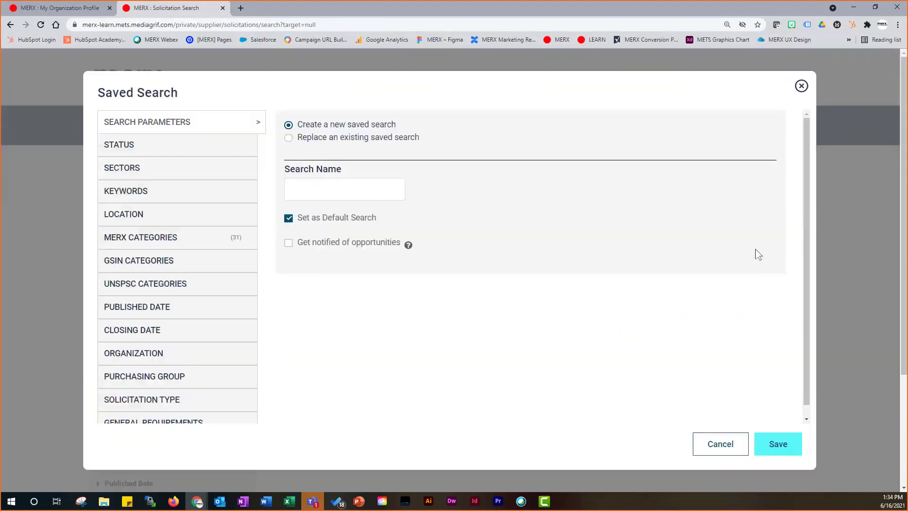
{"action": "left_click", "coordinate": [307, 188]}
{"action": "type", "text": "Goods"}
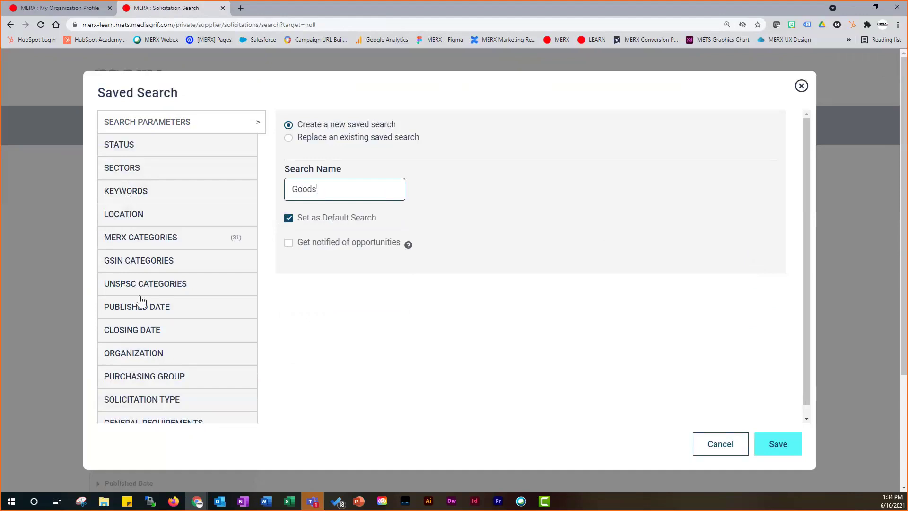
- Search the organization criteria for "defence canada" and add Defence Construction Canada to the new saved search
{"action": "left_click", "coordinate": [145, 332]}
{"action": "left_click", "coordinate": [153, 362]}
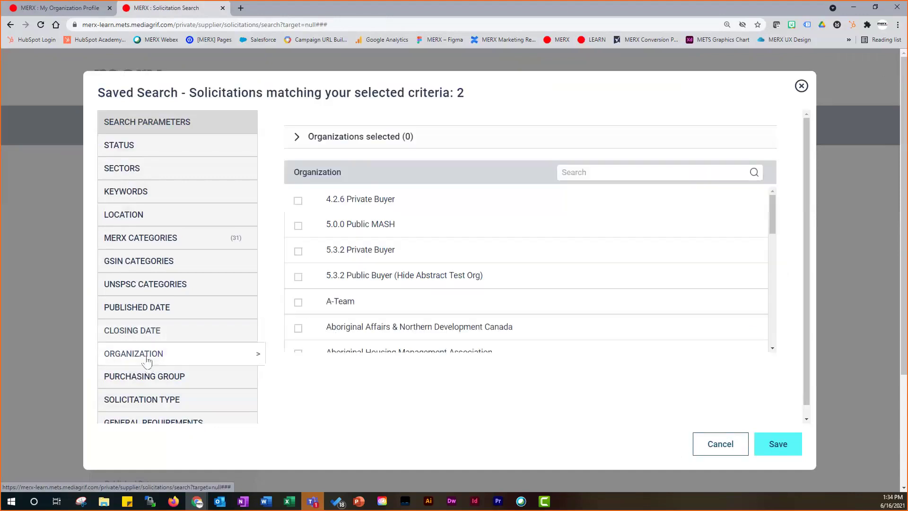
{"action": "scroll", "coordinate": [425, 236], "scroll_direction": "down", "scroll_amount": 10}
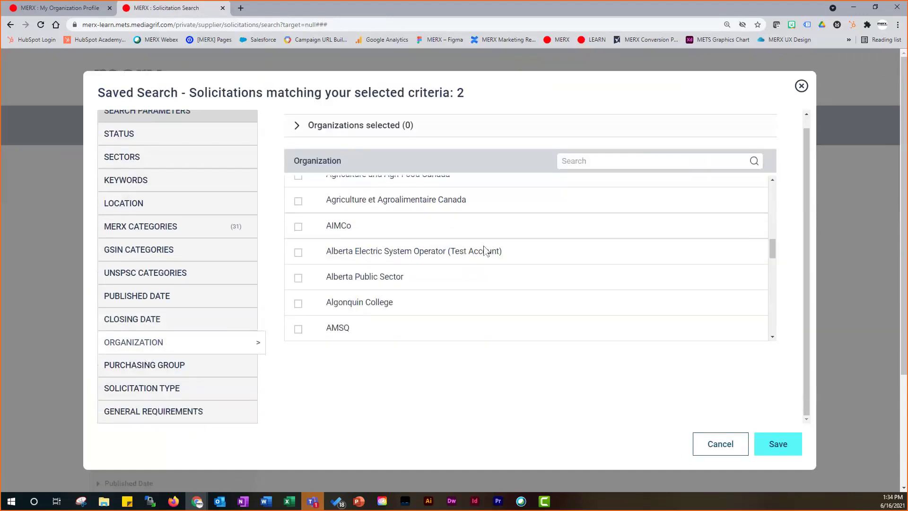
{"action": "scroll", "coordinate": [378, 278], "scroll_direction": "down", "scroll_amount": 5}
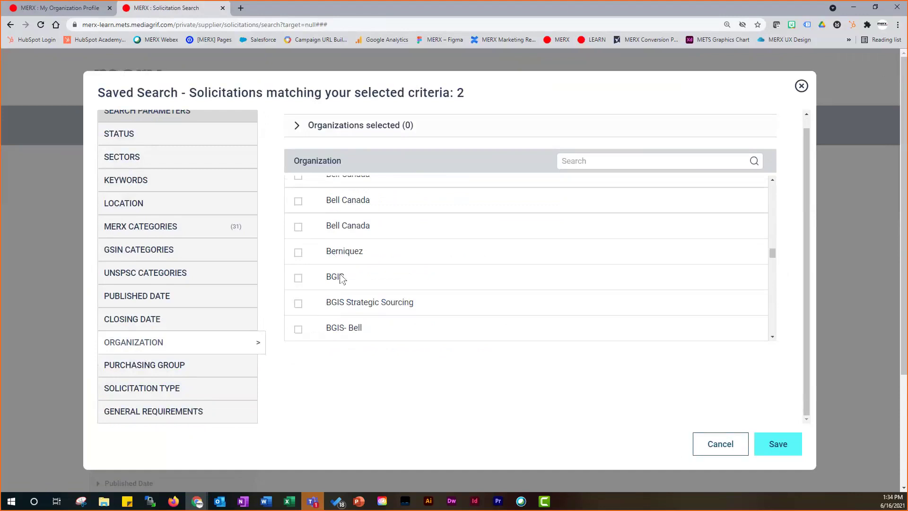
{"action": "scroll", "coordinate": [341, 279], "scroll_direction": "down", "scroll_amount": 3}
{"action": "scroll", "coordinate": [342, 279], "scroll_direction": "down", "scroll_amount": 8}
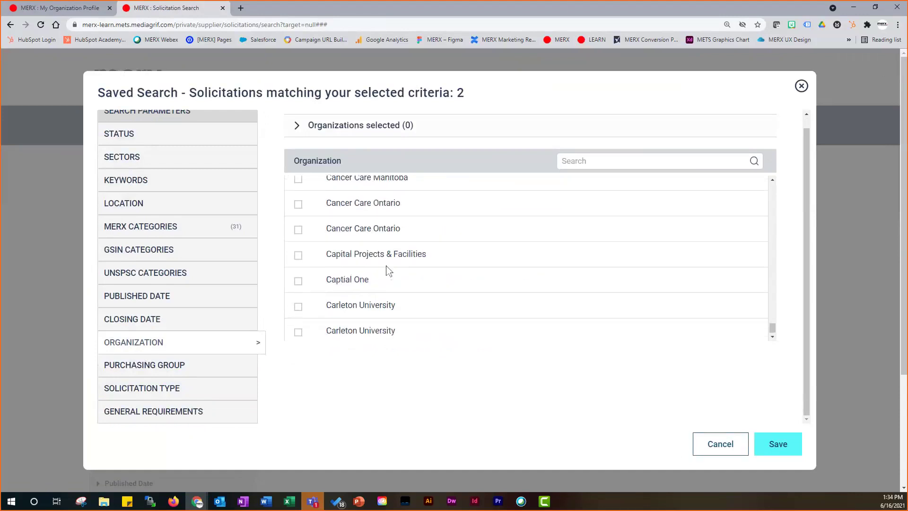
{"action": "left_click", "coordinate": [582, 161]}
{"action": "type", "text": "dcc"}
{"action": "key", "text": "BackSpace"}
{"action": "key", "text": "BackSpace"}
{"action": "type", "text": "e"}
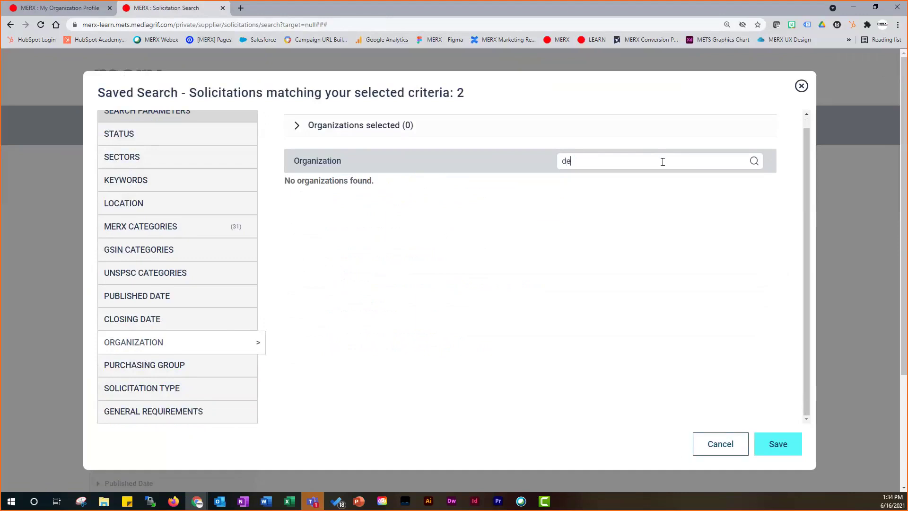
{"action": "type", "text": "fence canada"}
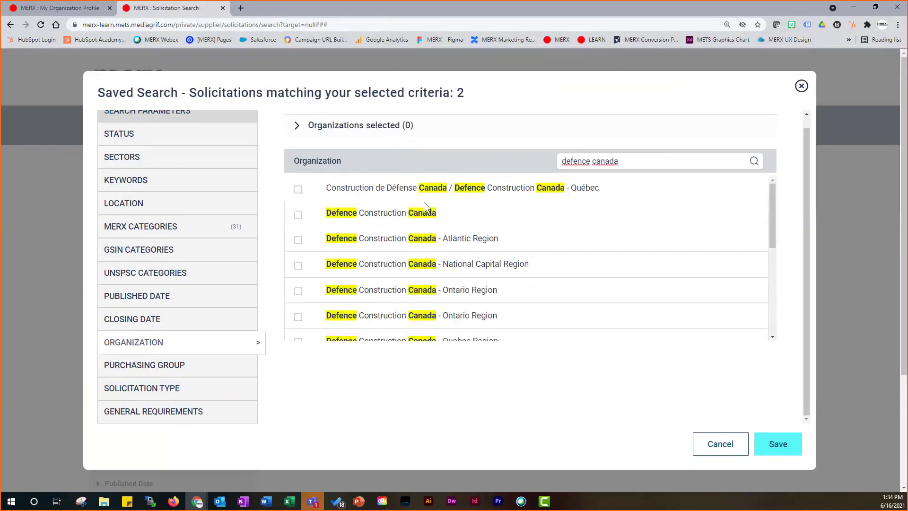
{"action": "left_click", "coordinate": [298, 215]}
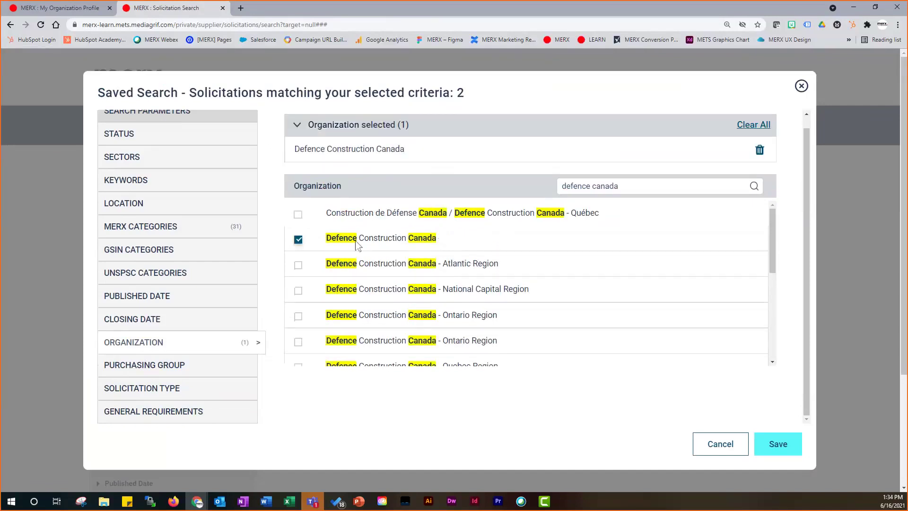
- Return to the search parameters and change the new saved search's name to "Goods DCC"
{"action": "scroll", "coordinate": [623, 276], "scroll_direction": "up", "scroll_amount": 1}
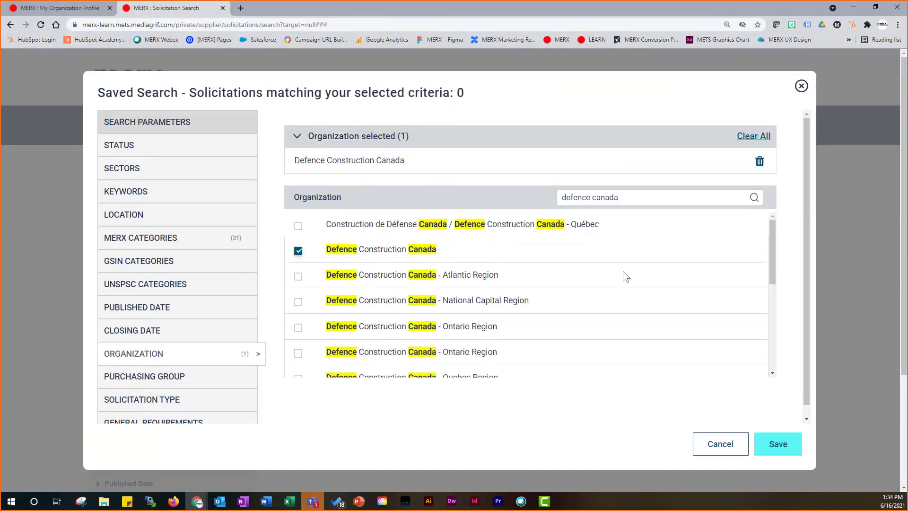
{"action": "left_click", "coordinate": [151, 124]}
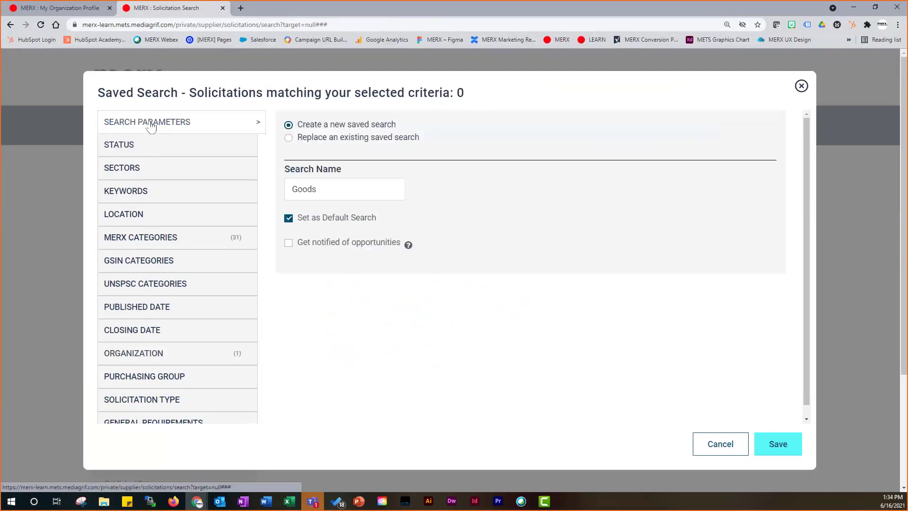
{"action": "left_click", "coordinate": [345, 185]}
{"action": "type", "text": "DCC"}
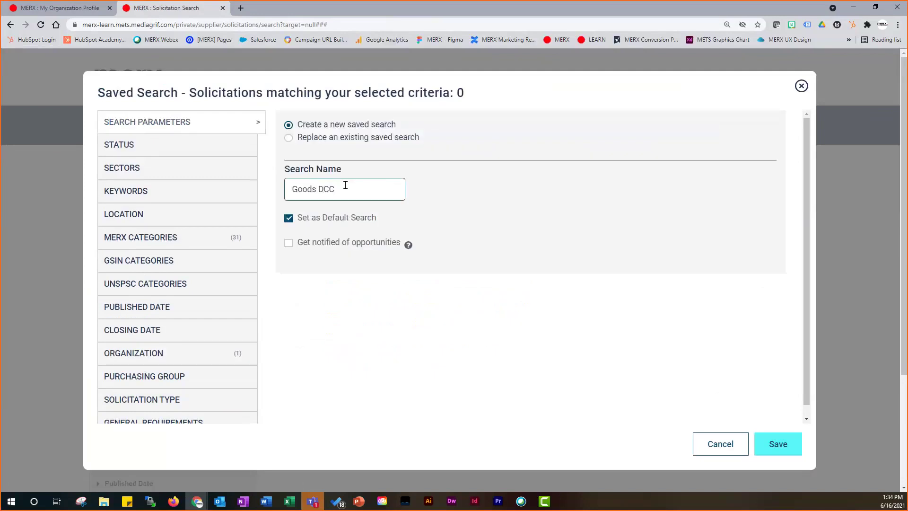
- Turn off the default search option, enable notifications of opportunities, and save the new search
{"action": "left_click", "coordinate": [290, 219]}
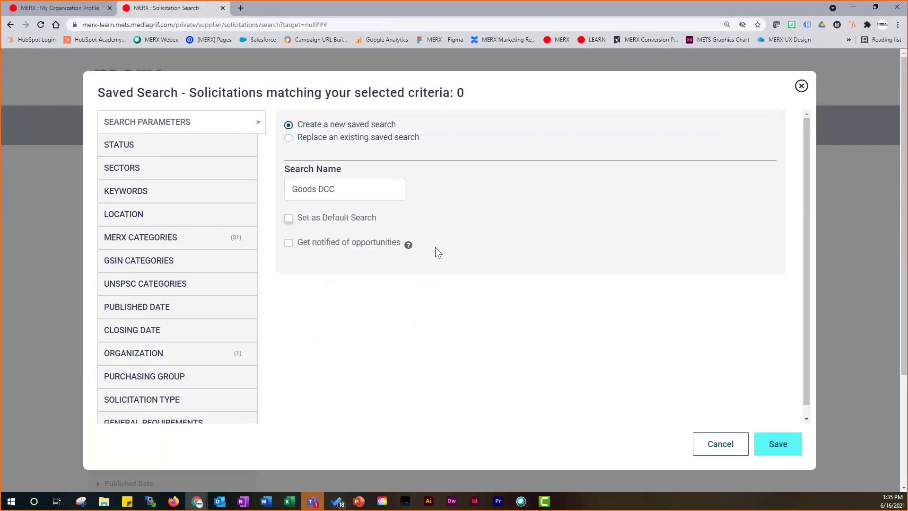
{"action": "mouse_move", "coordinate": [411, 251]}
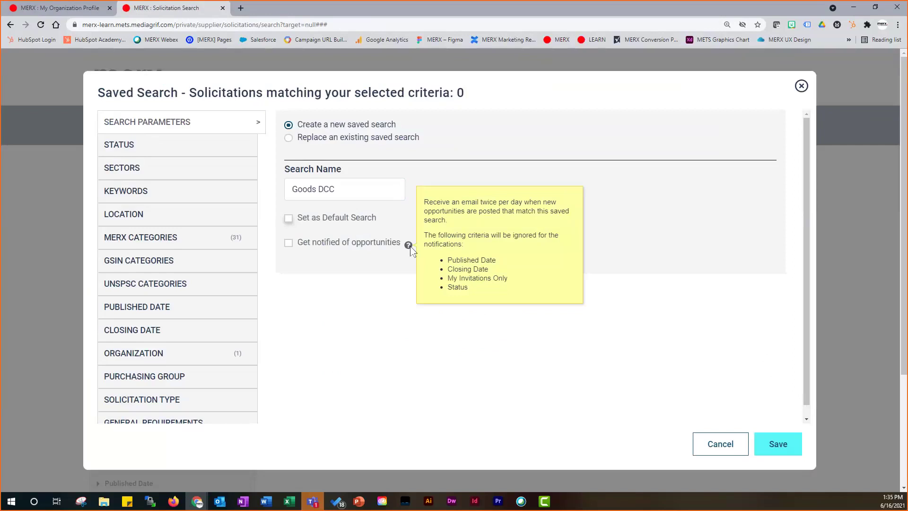
{"action": "left_click", "coordinate": [289, 244]}
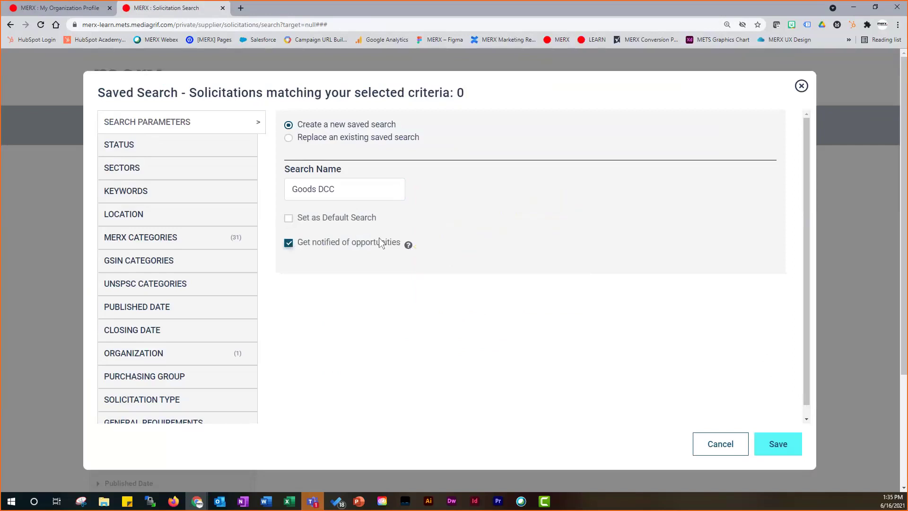
{"action": "left_click", "coordinate": [778, 445]}
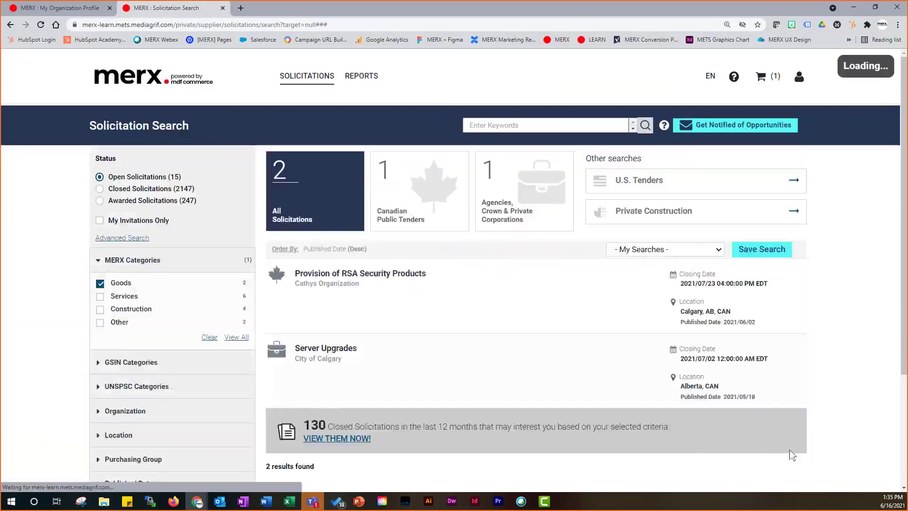
- Load the saved search City of Ottawa Transportation on the Solicitation Search page
{"action": "left_click", "coordinate": [721, 250]}
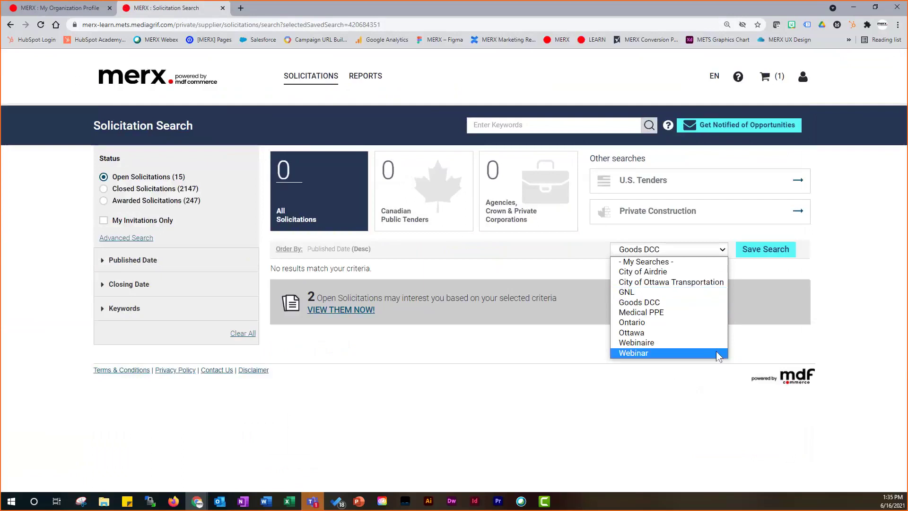
{"action": "left_click", "coordinate": [713, 282]}
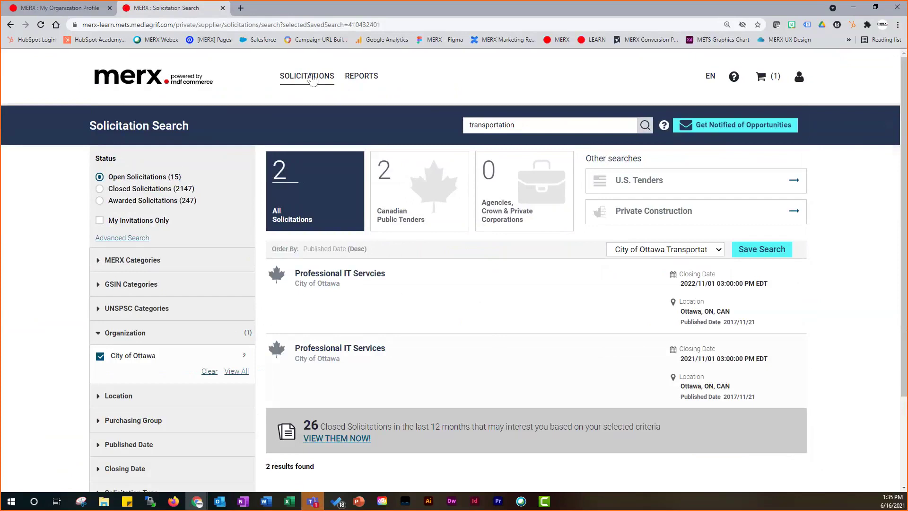
- Go to the Saved Searches page and look through the saved searches and recommendations
{"action": "mouse_move", "coordinate": [313, 81]}
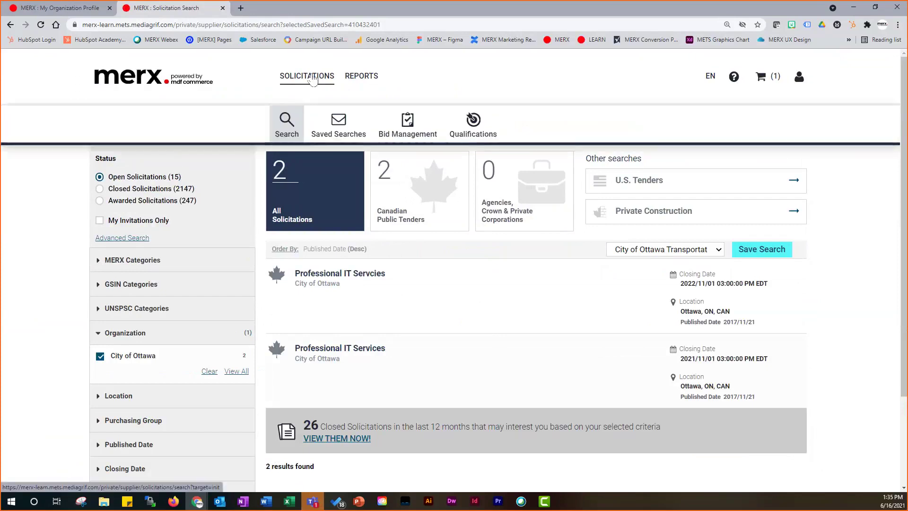
{"action": "left_click", "coordinate": [347, 138]}
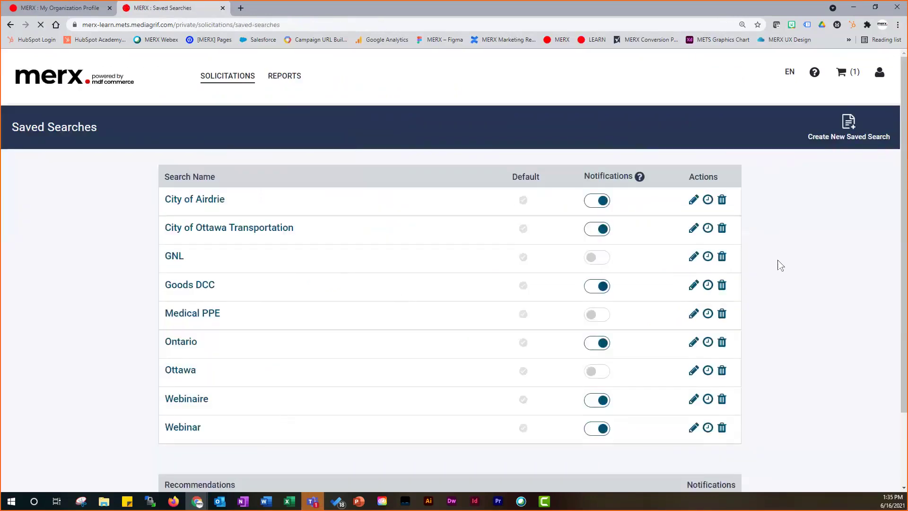
{"action": "scroll", "coordinate": [781, 266], "scroll_direction": "down", "scroll_amount": 3}
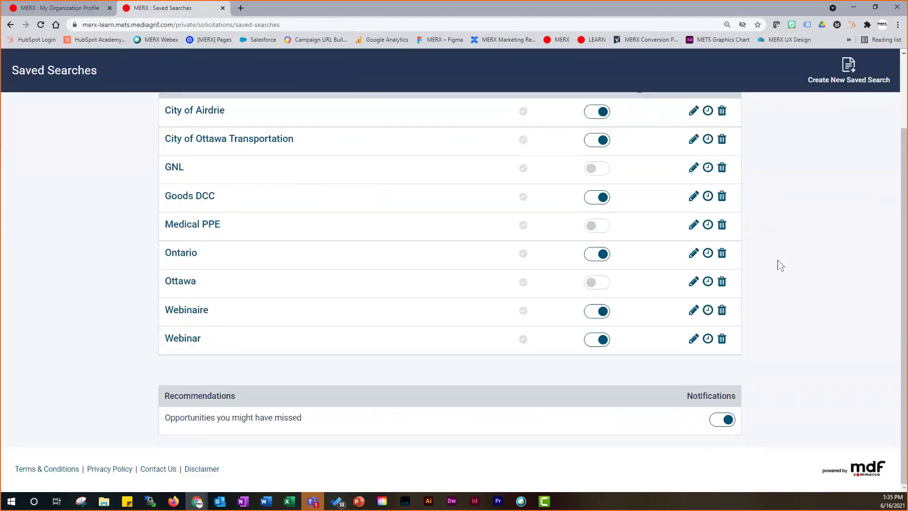
{"action": "scroll", "coordinate": [775, 270], "scroll_direction": "up", "scroll_amount": 1}
{"action": "scroll", "coordinate": [766, 272], "scroll_direction": "up", "scroll_amount": 3}
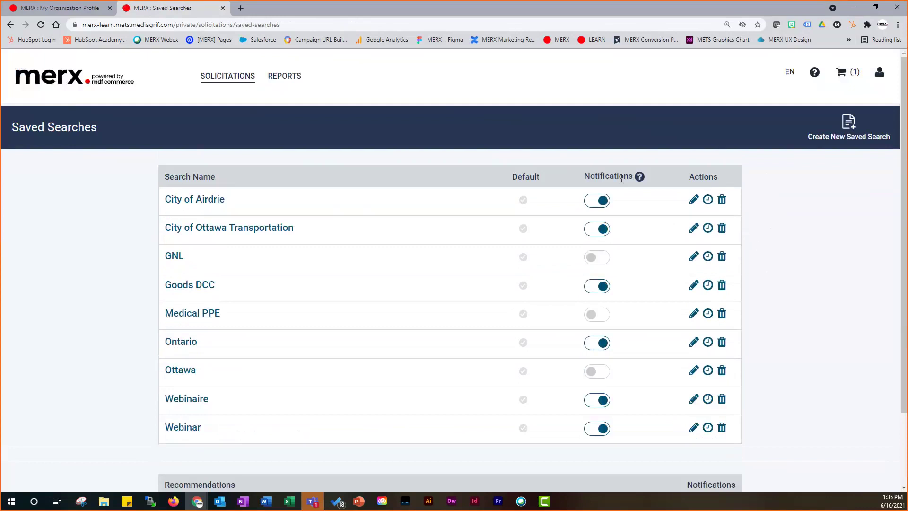
- Turn off notifications for the saved searches Webinar, Webinaire and Ontario
{"action": "mouse_move", "coordinate": [640, 178]}
{"action": "left_click", "coordinate": [595, 429]}
{"action": "left_click", "coordinate": [595, 401]}
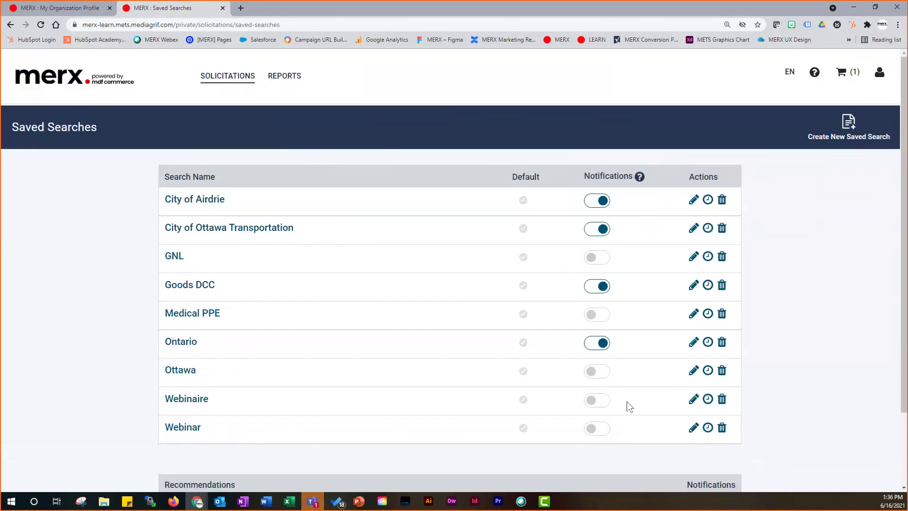
{"action": "left_click", "coordinate": [591, 346]}
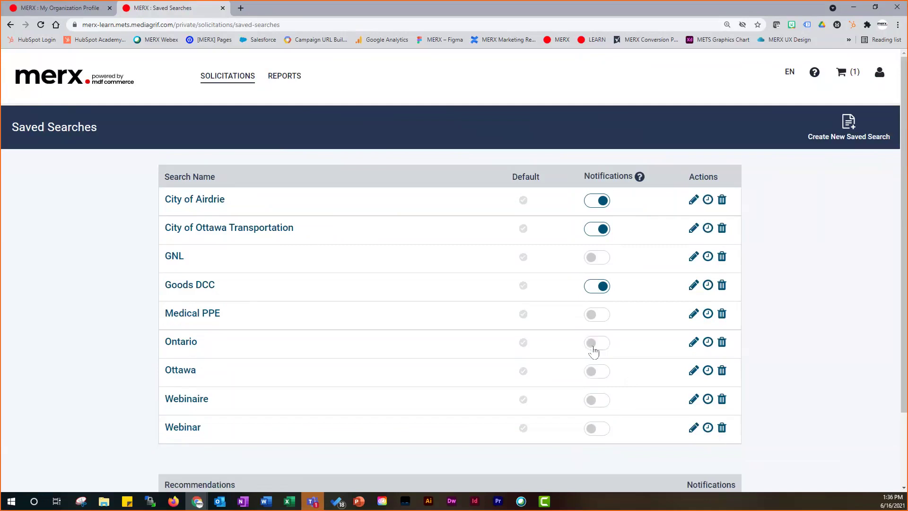
- Open the GNL saved search for editing to view its parameters, and close it without saving
{"action": "left_click", "coordinate": [692, 259]}
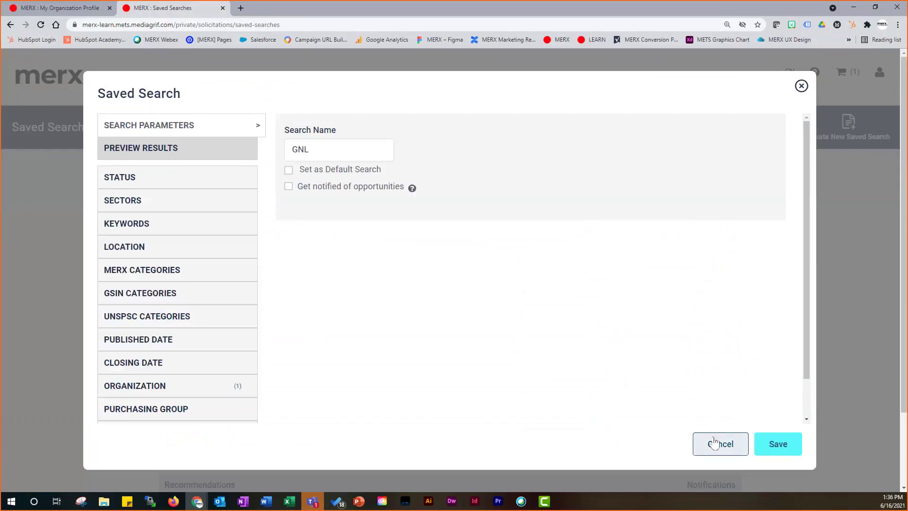
{"action": "left_click", "coordinate": [717, 443]}
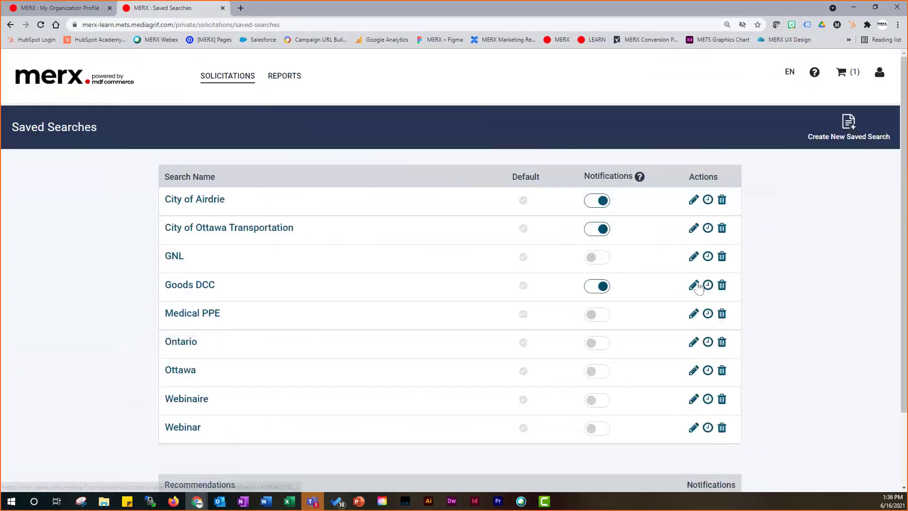
- Open the history of the Ontario saved search and examine the parameters recorded in revisions 4 and 3
{"action": "left_click", "coordinate": [708, 343]}
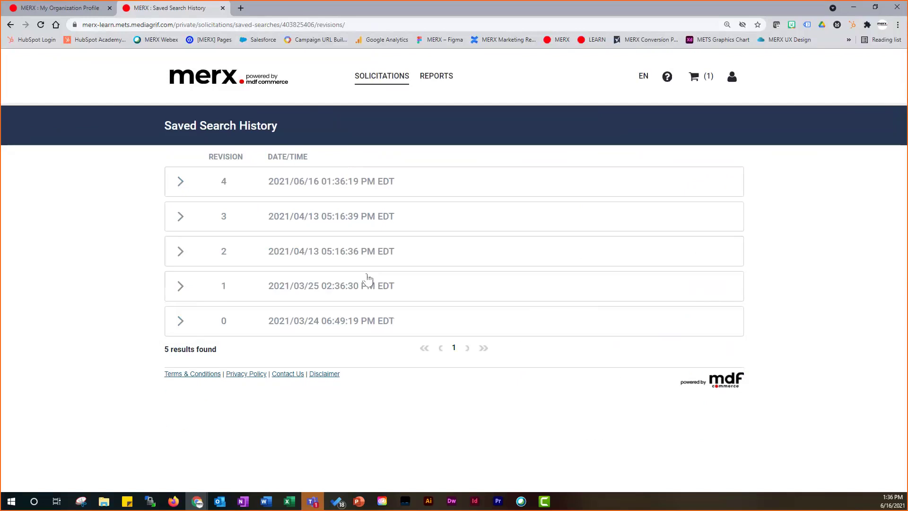
{"action": "left_click", "coordinate": [179, 184]}
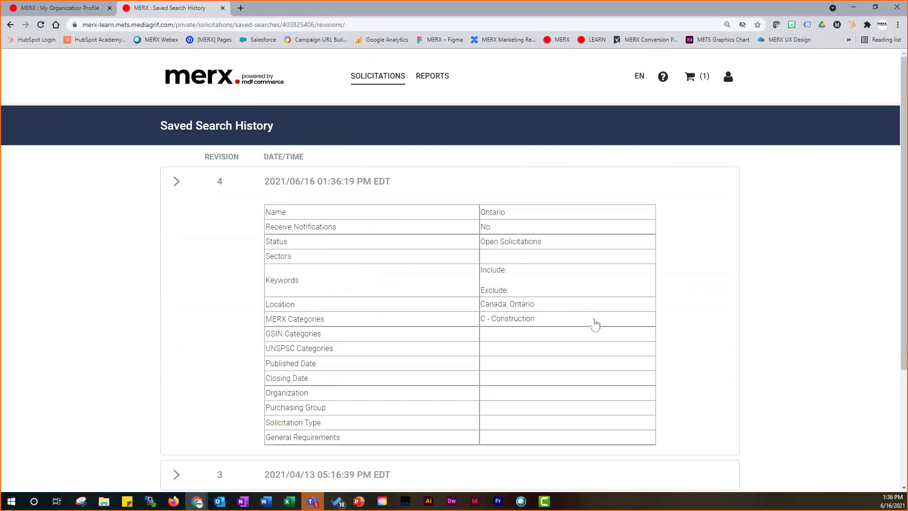
{"action": "scroll", "coordinate": [594, 320], "scroll_direction": "down", "scroll_amount": 3}
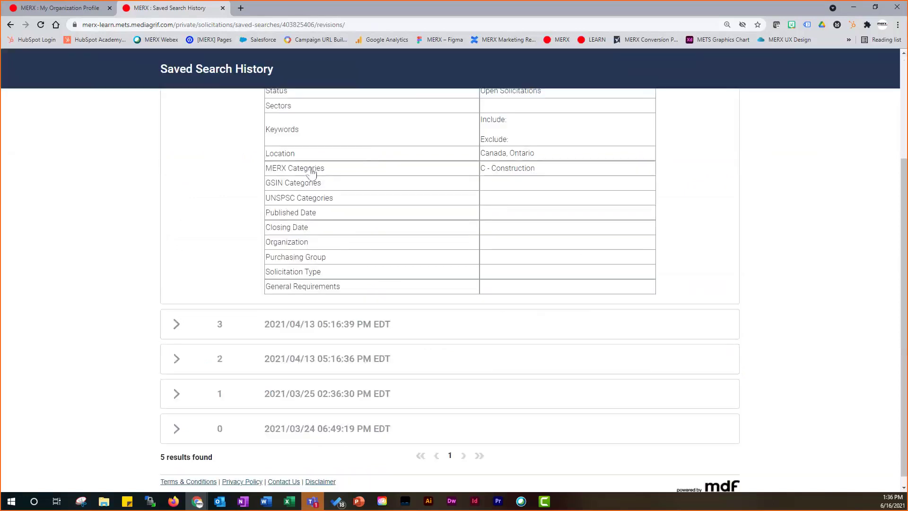
{"action": "left_click", "coordinate": [340, 325]}
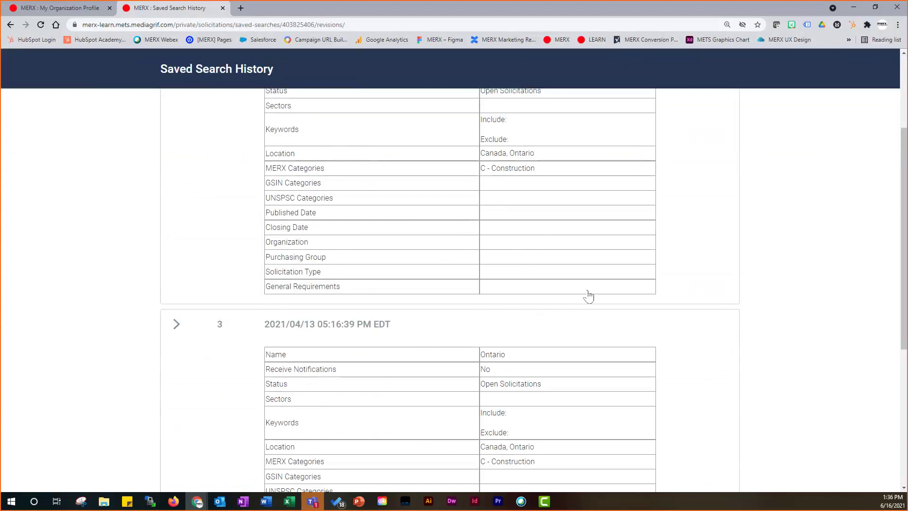
{"action": "scroll", "coordinate": [588, 296], "scroll_direction": "down", "scroll_amount": 3}
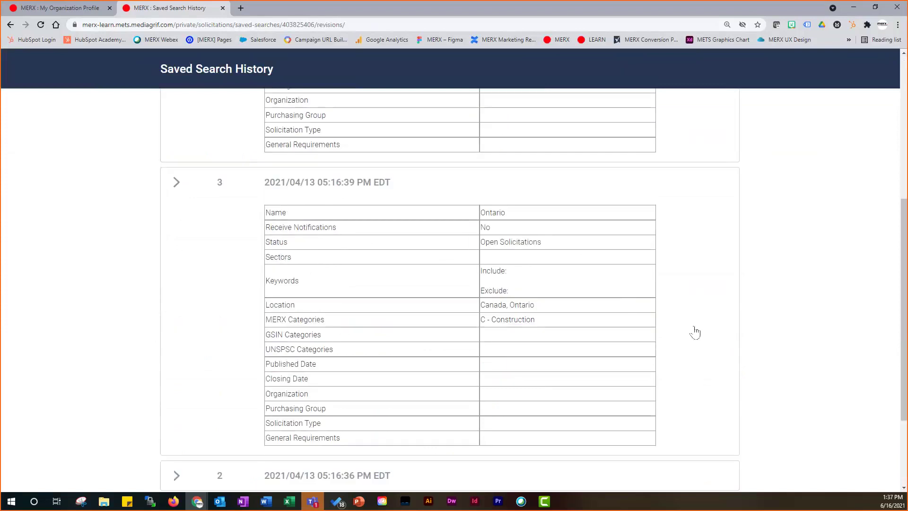
{"action": "scroll", "coordinate": [728, 311], "scroll_direction": "down", "scroll_amount": 3}
{"action": "scroll", "coordinate": [729, 312], "scroll_direction": "up", "scroll_amount": 9}
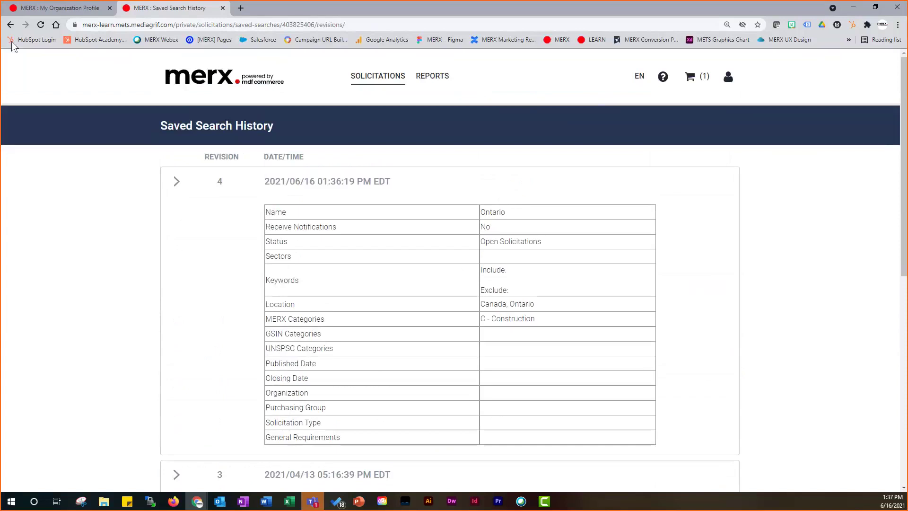
- Return to the Saved Searches page and delete the Webinaire saved search
{"action": "left_click", "coordinate": [11, 25]}
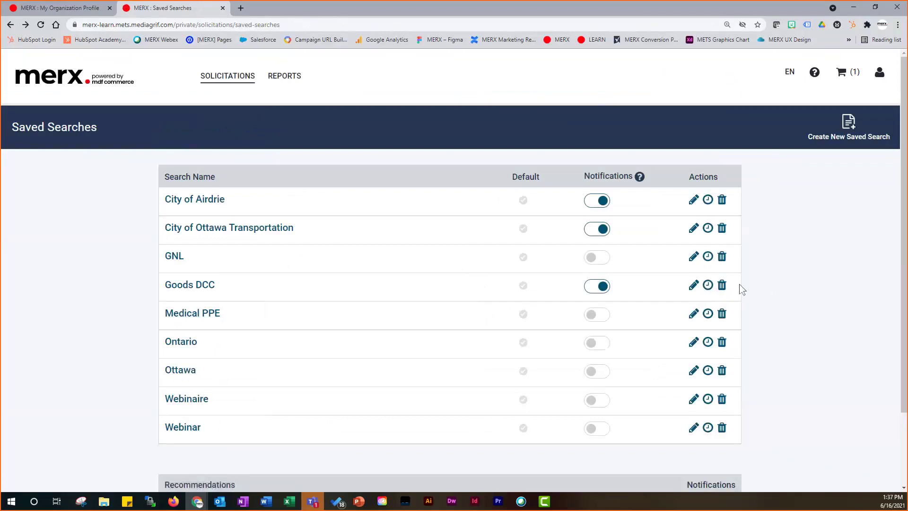
{"action": "left_click", "coordinate": [722, 400]}
{"action": "left_click", "coordinate": [599, 301]}
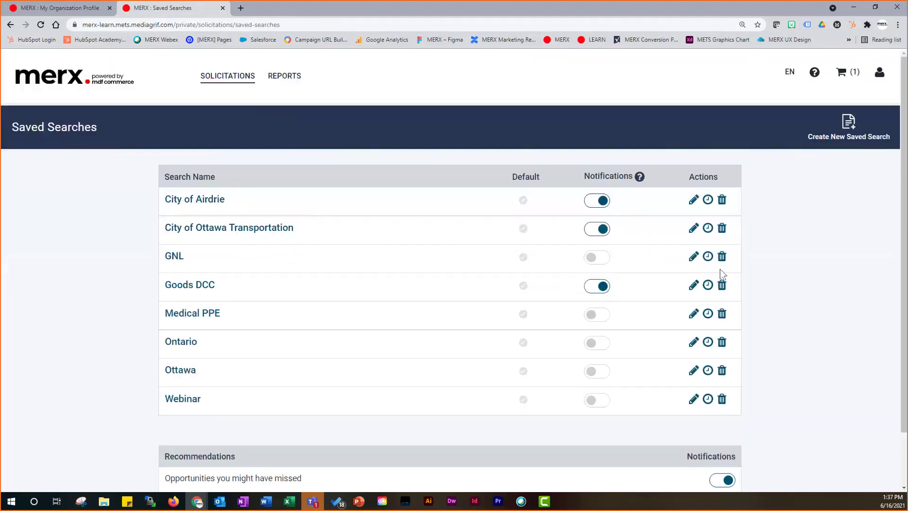
- Examine the Recommendations section and its "Opportunities you might have missed" entry below the saved searches
{"action": "scroll", "coordinate": [231, 390], "scroll_direction": "down", "scroll_amount": 2}
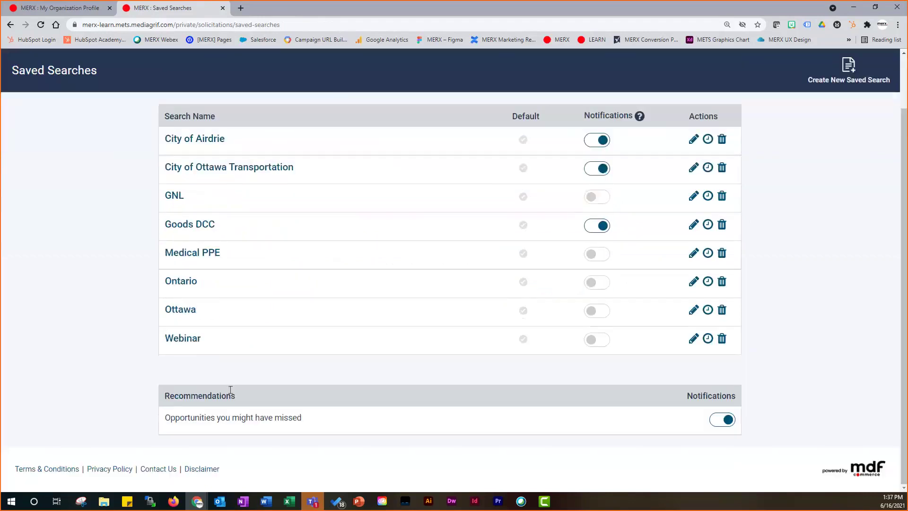
{"action": "left_click_drag", "start_coordinate": [231, 390], "coordinate": [146, 400]}
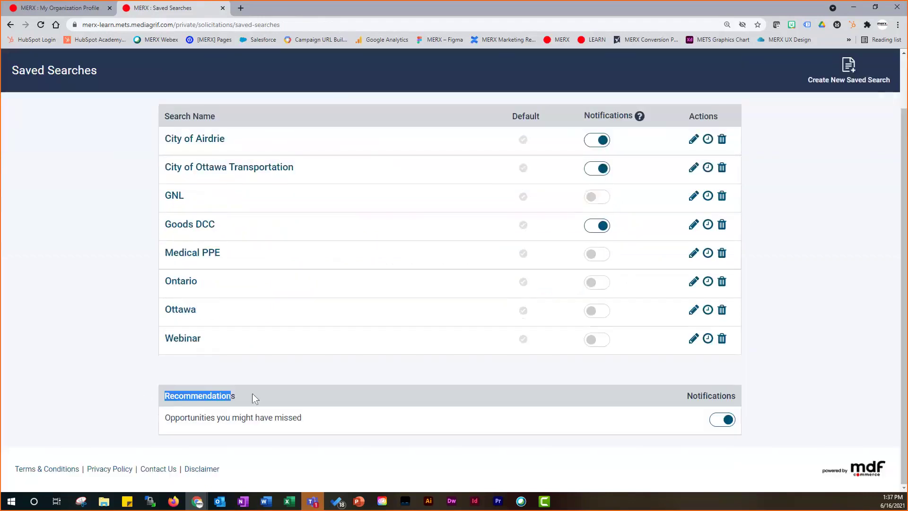
{"action": "left_click_drag", "start_coordinate": [301, 418], "coordinate": [166, 416]}
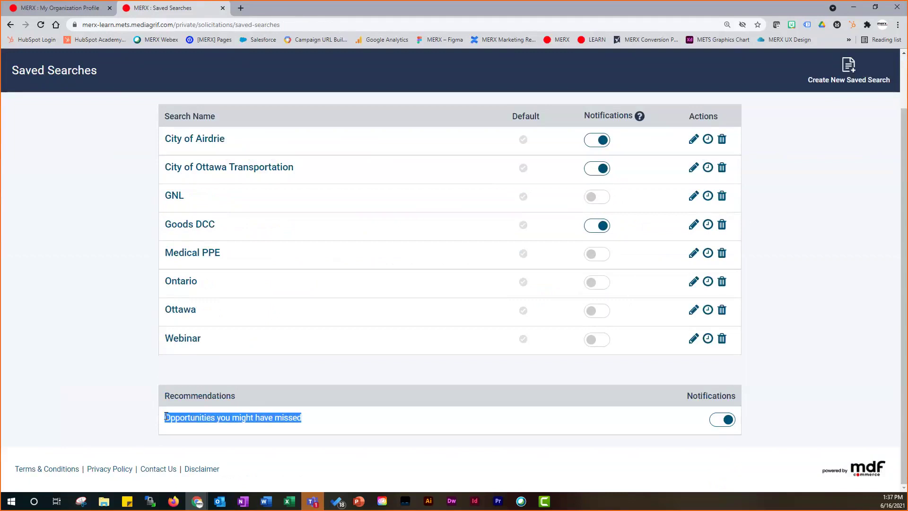
{"action": "scroll", "coordinate": [889, 199], "scroll_direction": "up", "scroll_amount": 2}
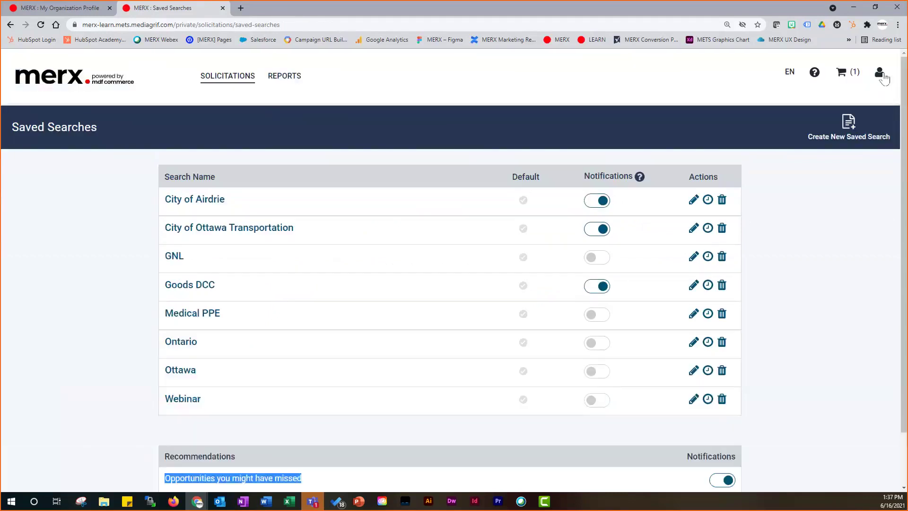
{"action": "scroll", "coordinate": [836, 308], "scroll_direction": "down", "scroll_amount": 2}
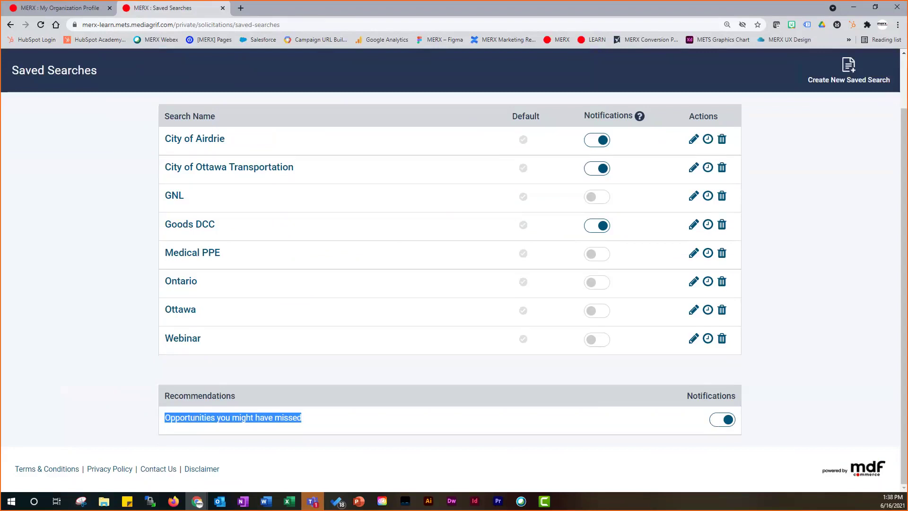
{"action": "scroll", "coordinate": [563, 259], "scroll_direction": "up", "scroll_amount": 1}
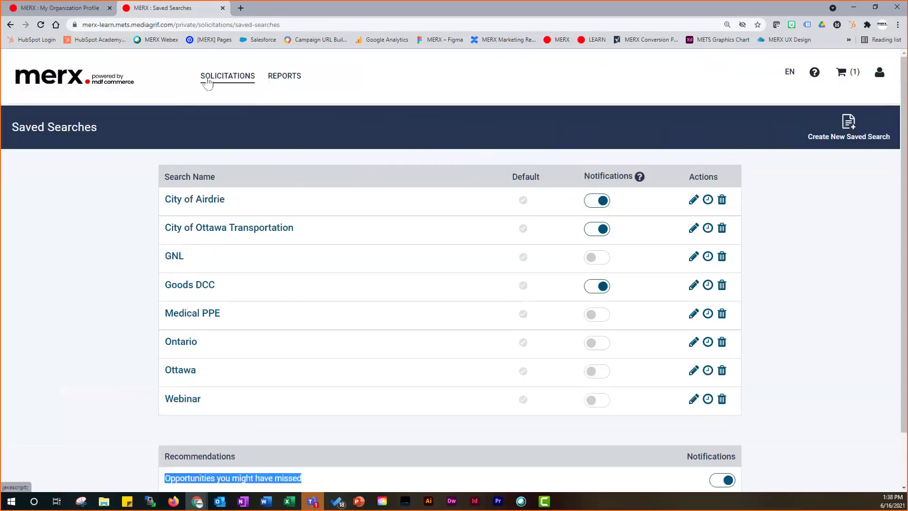
- Switch to the merx.com supplier account and open its Saved Searches page from Solicitations
{"action": "mouse_move", "coordinate": [207, 83]}
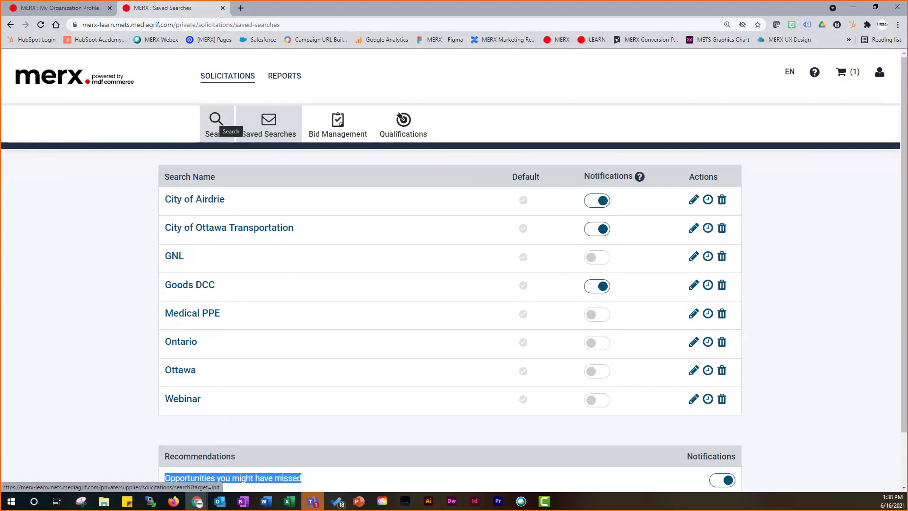
{"action": "left_click", "coordinate": [69, 10]}
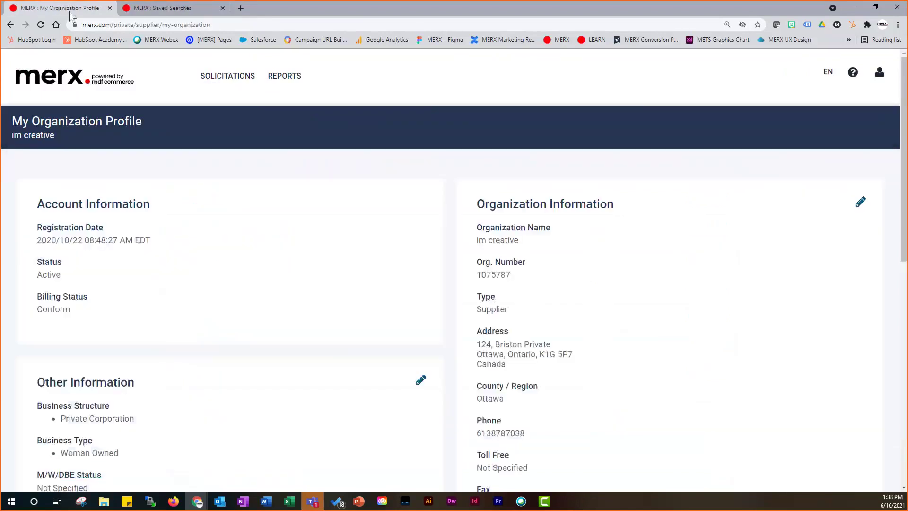
{"action": "left_click", "coordinate": [205, 79]}
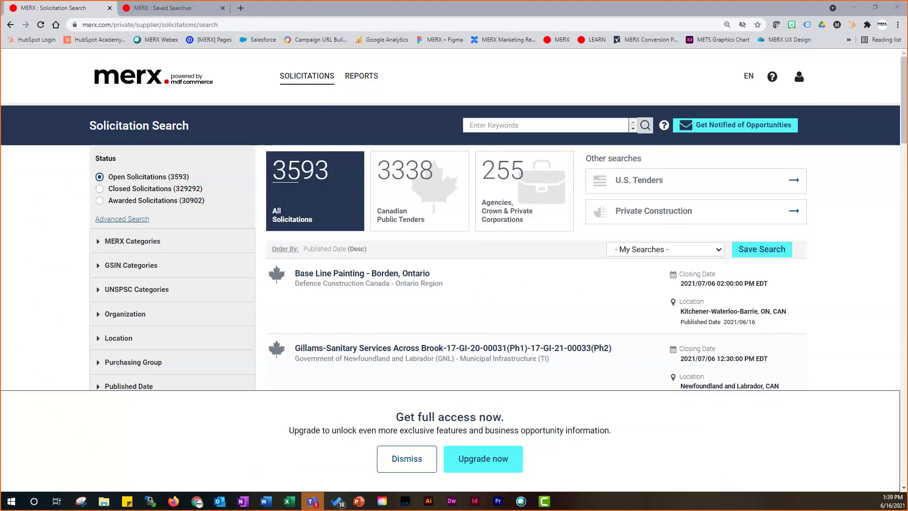
{"action": "mouse_move", "coordinate": [325, 73]}
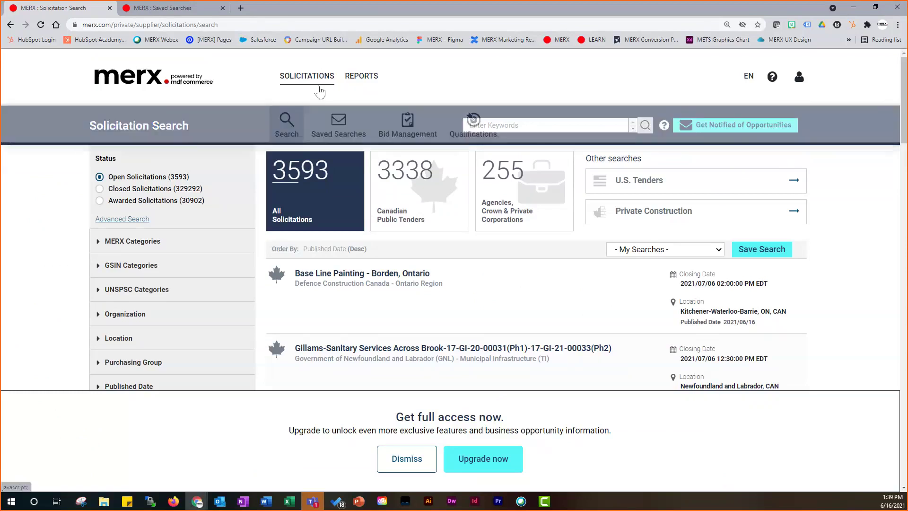
{"action": "left_click", "coordinate": [333, 130]}
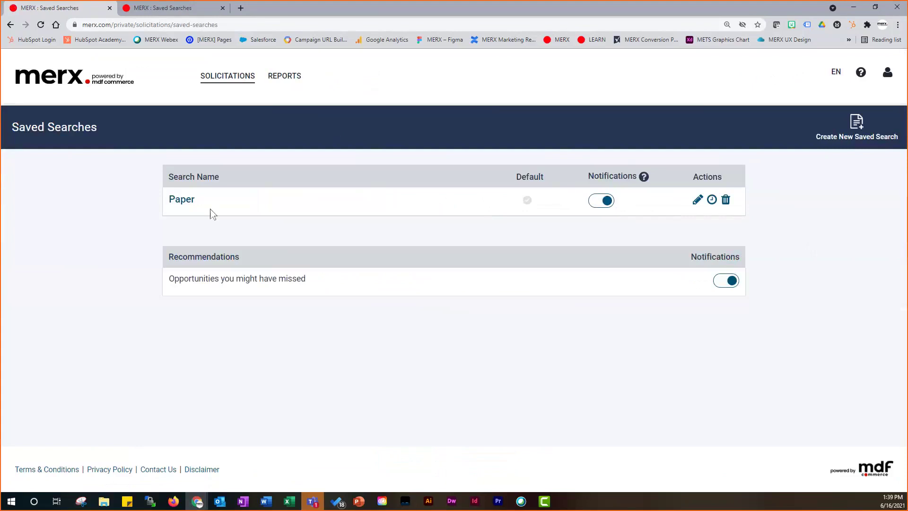
- Switch back to the merx-learn site and reopen its Saved Searches page
{"action": "left_click", "coordinate": [169, 8]}
{"action": "left_click", "coordinate": [808, 211]}
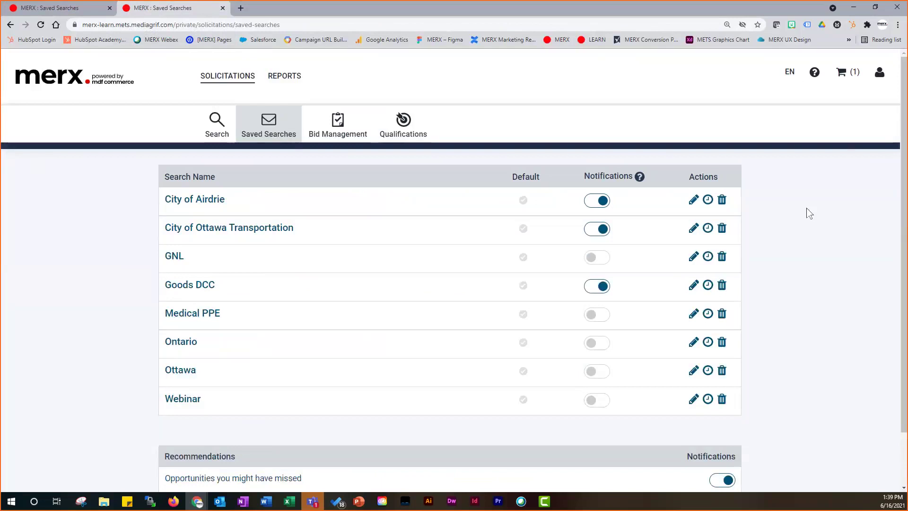
{"action": "mouse_move", "coordinate": [232, 76]}
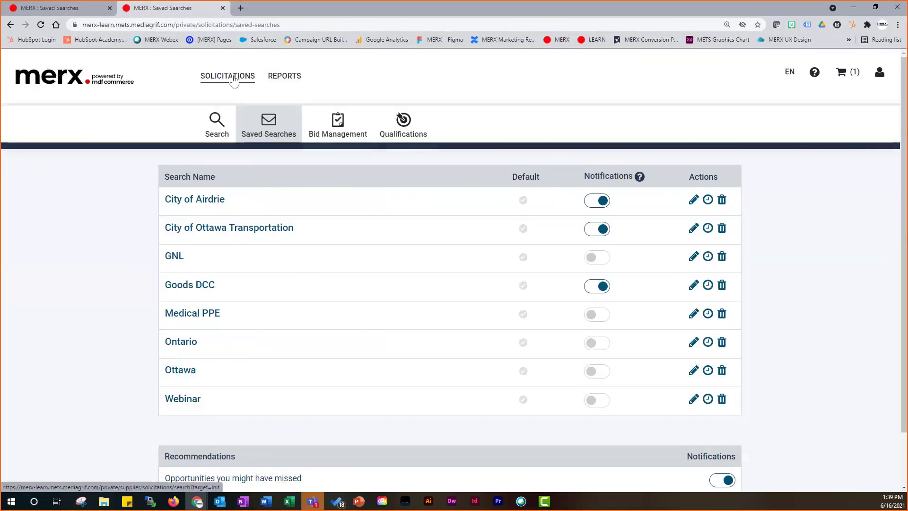
{"action": "left_click", "coordinate": [268, 123]}
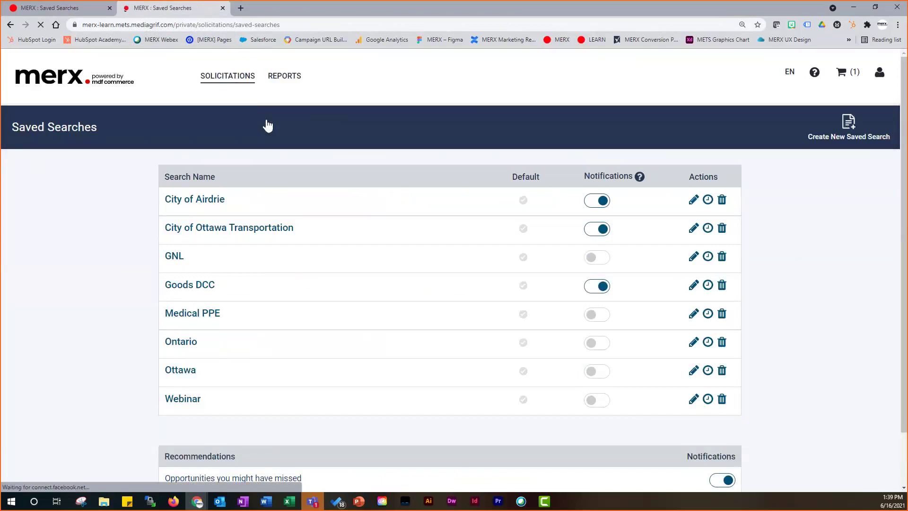
{"action": "left_click", "coordinate": [604, 287]}
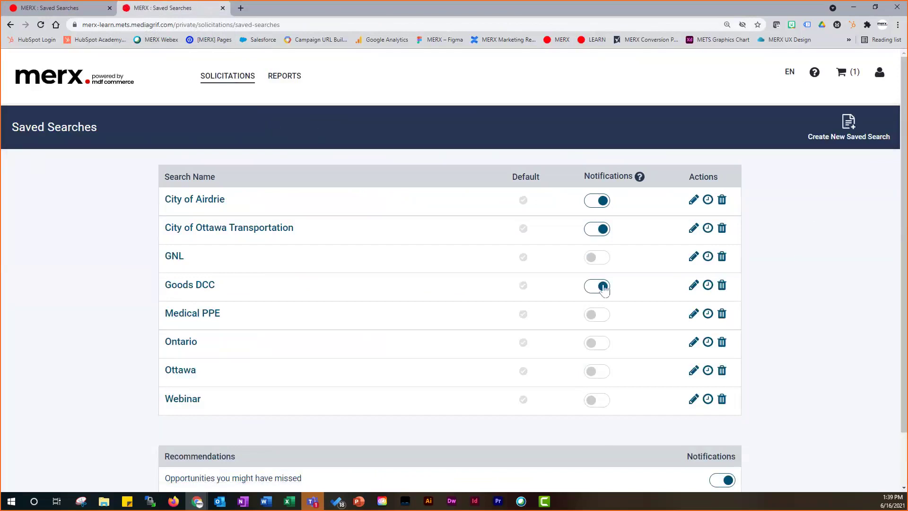
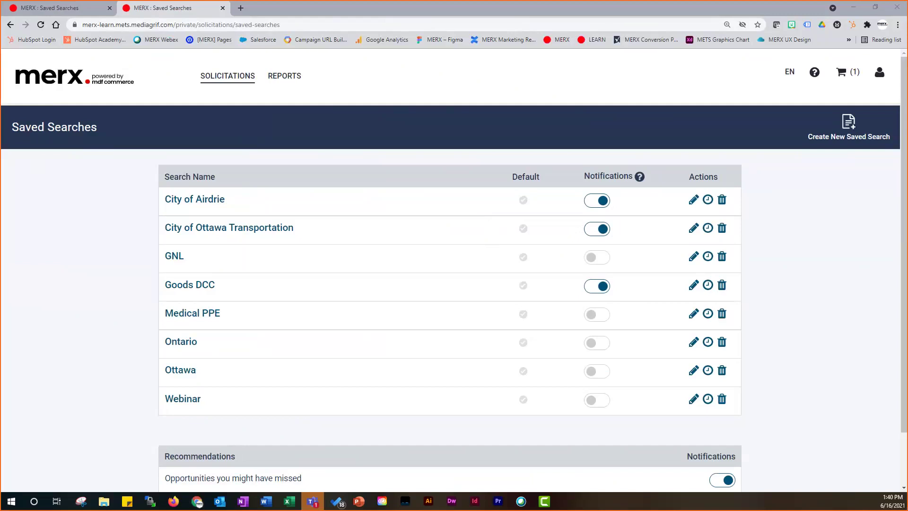
- In the merx.com account, search solicitations for "defence construction" and dismiss the upgrade offer
{"action": "left_click", "coordinate": [67, 8]}
{"action": "left_click", "coordinate": [229, 81]}
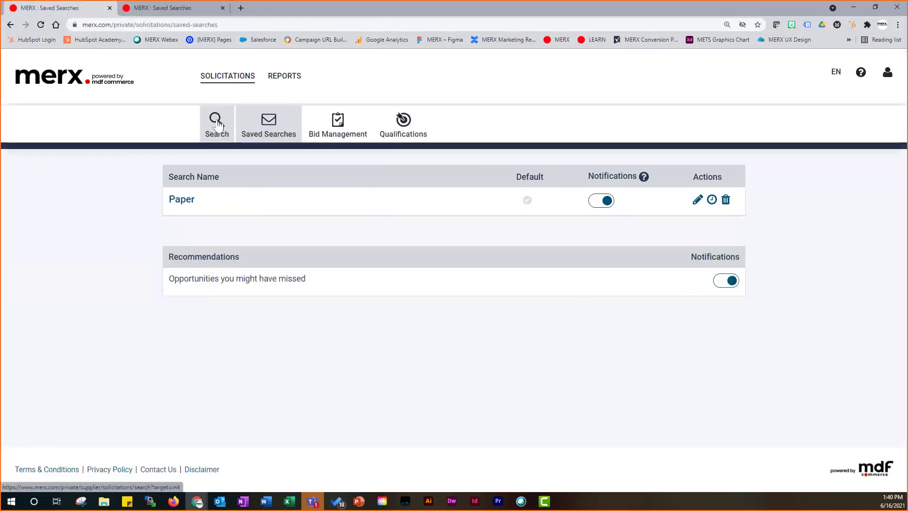
{"action": "left_click", "coordinate": [218, 128]}
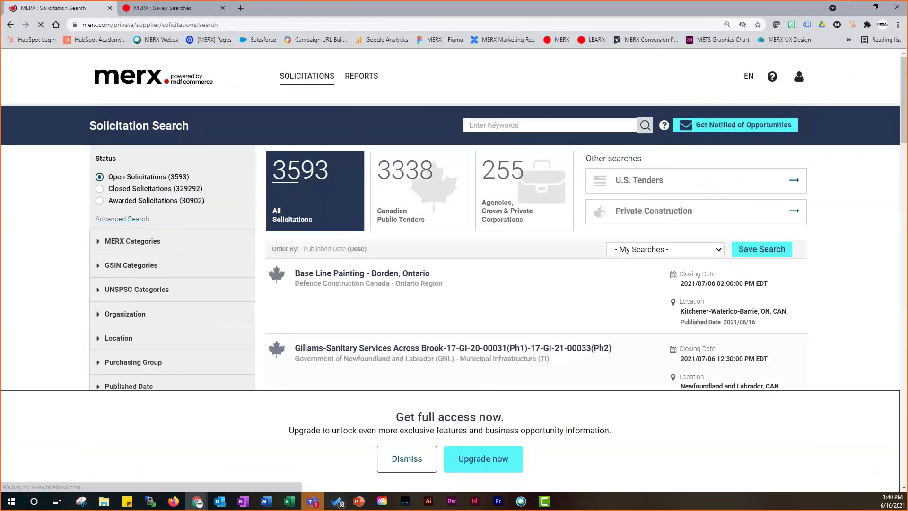
{"action": "type", "text": "defence construction"}
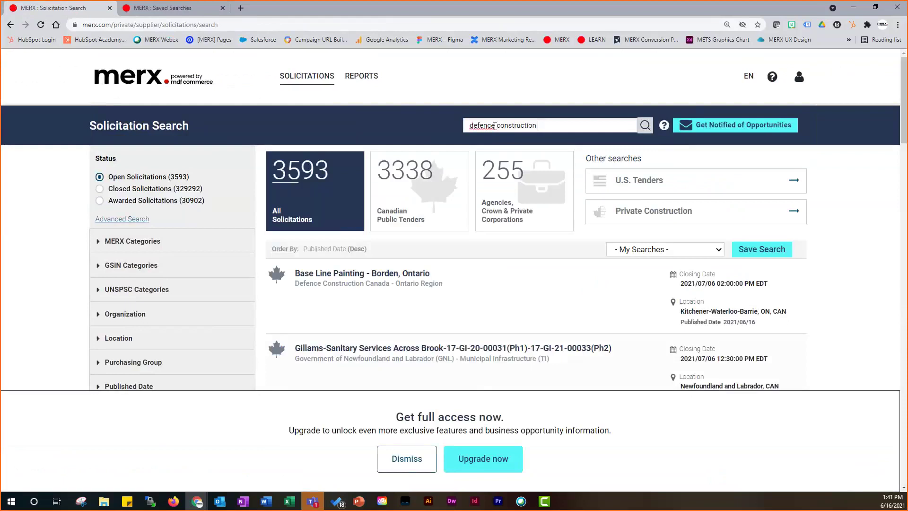
{"action": "key", "text": "Return"}
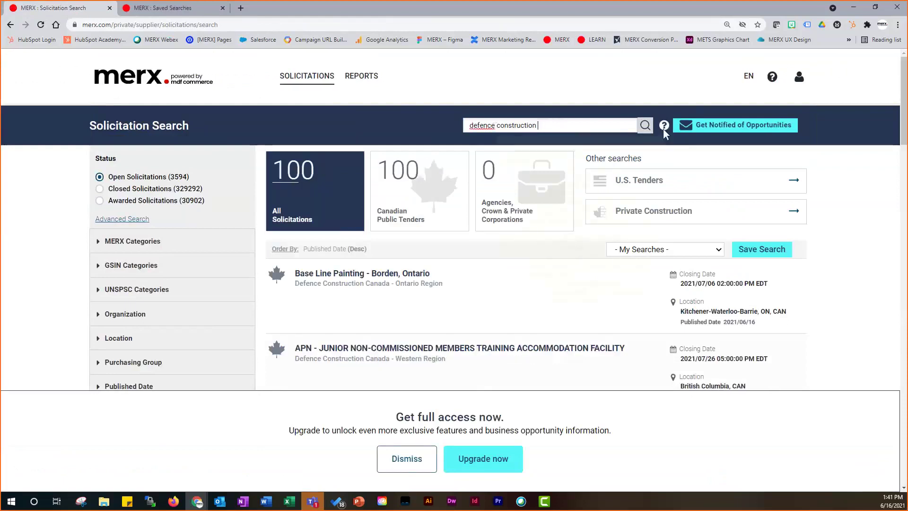
{"action": "left_click", "coordinate": [645, 125]}
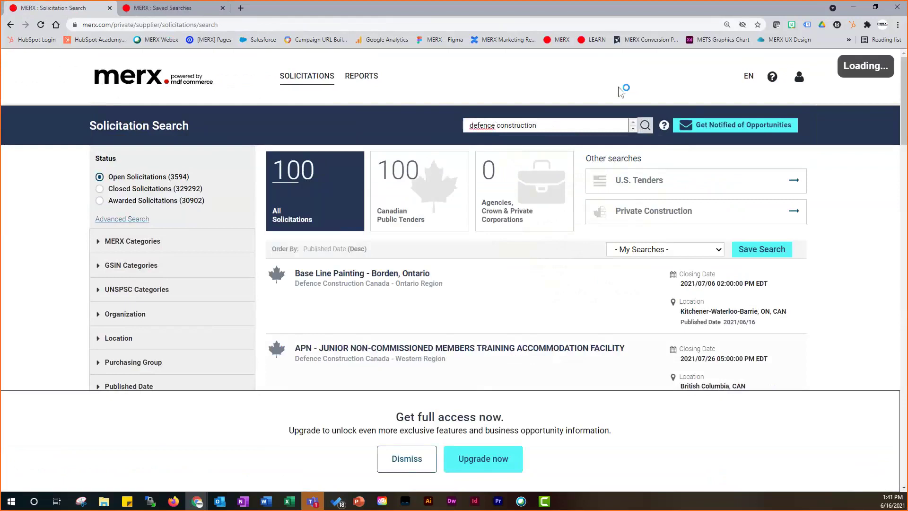
{"action": "left_click", "coordinate": [406, 458]}
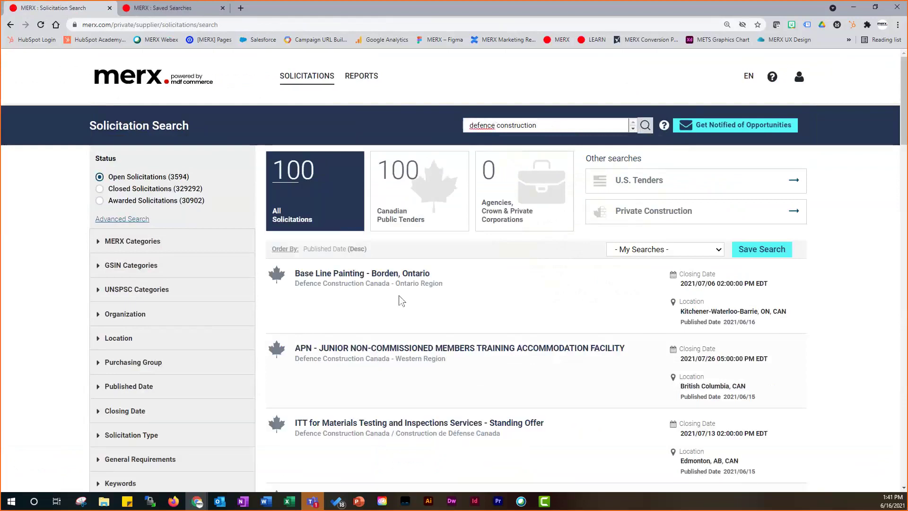
- Narrow the solicitation search to the keywords "defence construction cold lake"
{"action": "left_click", "coordinate": [582, 121]}
{"action": "type", "text": "cold lake"}
{"action": "key", "text": "Return"}
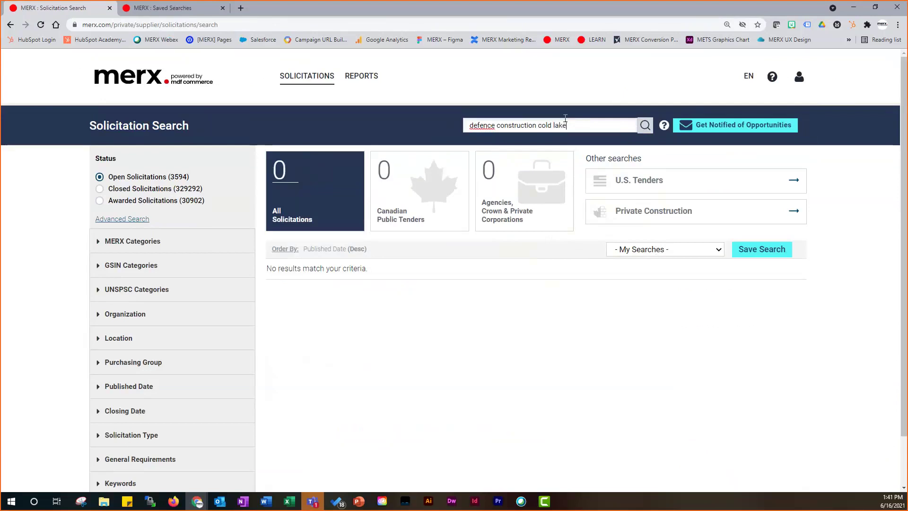
- Replace "cold lake" with "alberta" in the keywords and run the solicitation search
{"action": "left_click_drag", "start_coordinate": [573, 126], "coordinate": [536, 125]}
{"action": "type", "text": "alberta"}
{"action": "key", "text": "Return"}
- Change the solicitation search keywords to "defence construction vendor of record"
{"action": "left_click_drag", "start_coordinate": [540, 126], "coordinate": [598, 125]}
{"action": "key", "text": "BackSpace"}
{"action": "type", "text": "vendro"}
{"action": "key", "text": "BackSpace"}
{"action": "key", "text": "BackSpace"}
{"action": "type", "text": "or of record"}
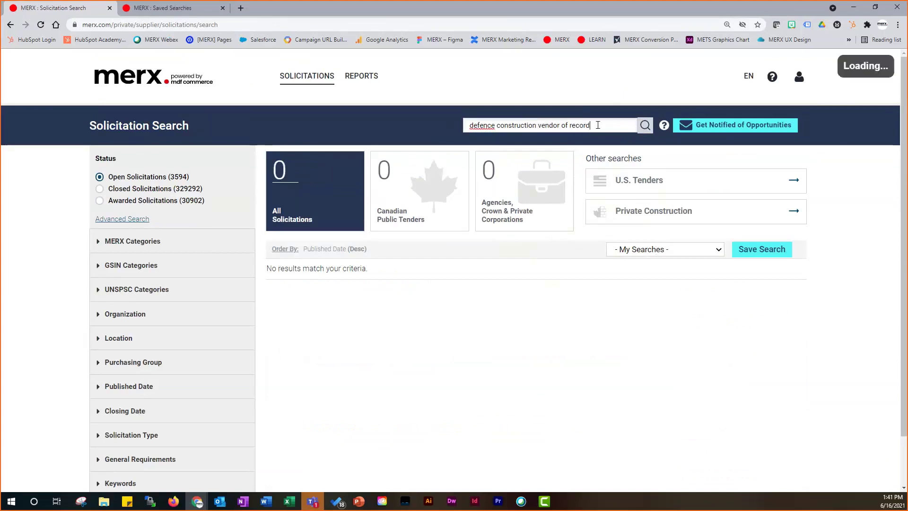
- Shorten the solicitation search keywords to "defence construction" and rerun the search
{"action": "left_click", "coordinate": [537, 123], "text": "shift"}
{"action": "key", "text": "BackSpace"}
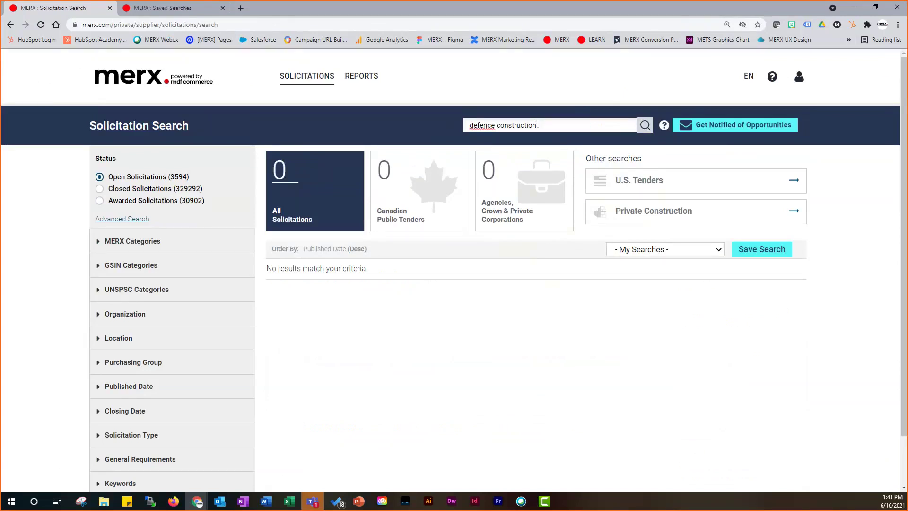
{"action": "key", "text": "Return"}
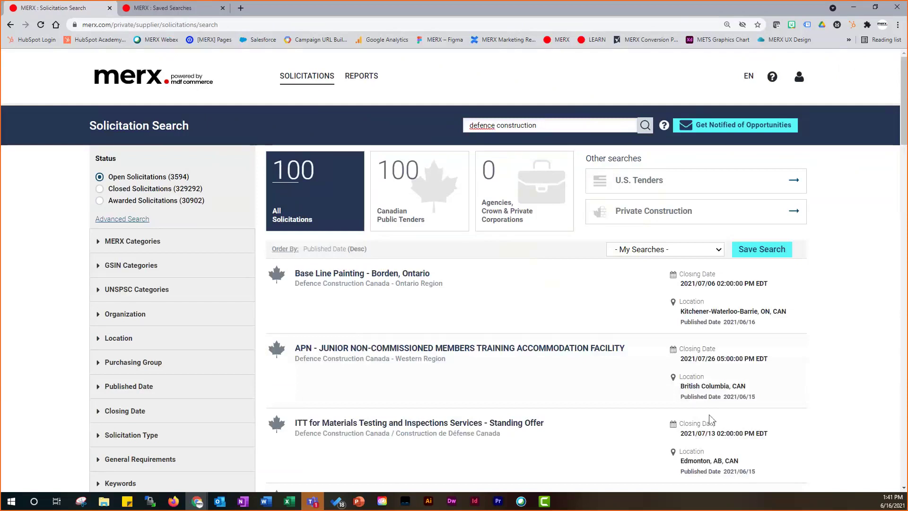
- Open the CX21SL01 General Construction QRT/URT Source List request for qualifications from the results and review its notice
{"action": "scroll", "coordinate": [709, 419], "scroll_direction": "down", "scroll_amount": 6}
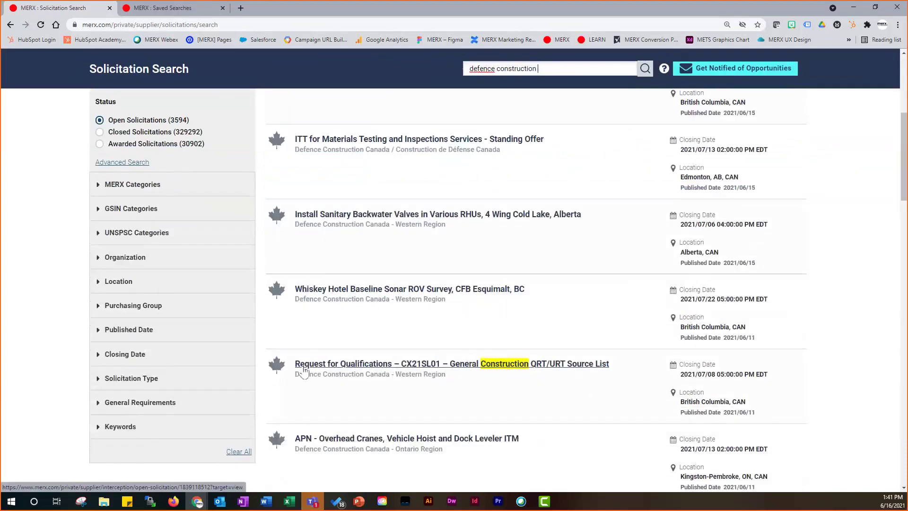
{"action": "left_click", "coordinate": [395, 368]}
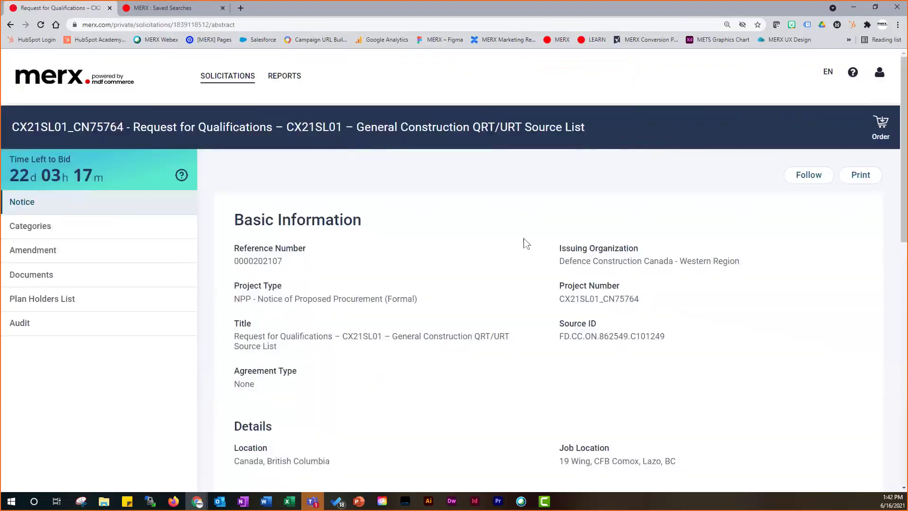
{"action": "scroll", "coordinate": [525, 284], "scroll_direction": "down", "scroll_amount": 10}
{"action": "scroll", "coordinate": [523, 336], "scroll_direction": "up", "scroll_amount": 6}
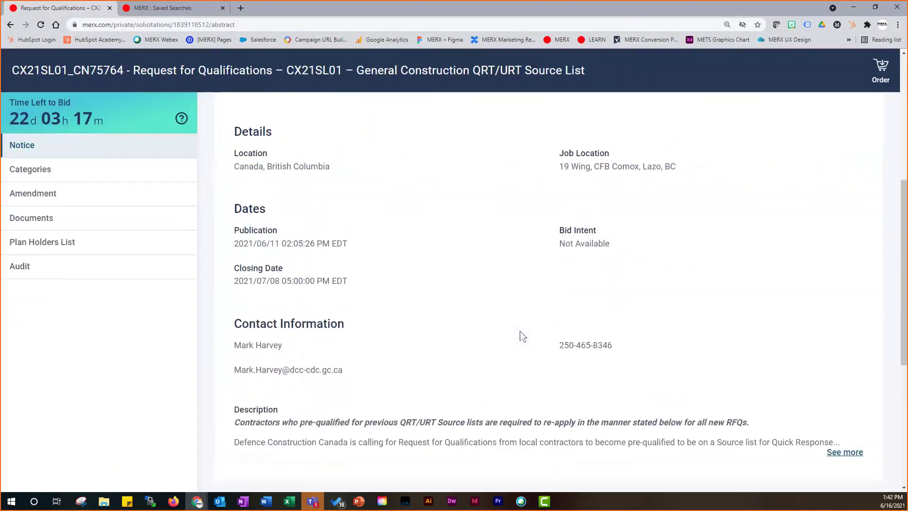
{"action": "scroll", "coordinate": [522, 335], "scroll_direction": "up", "scroll_amount": 6}
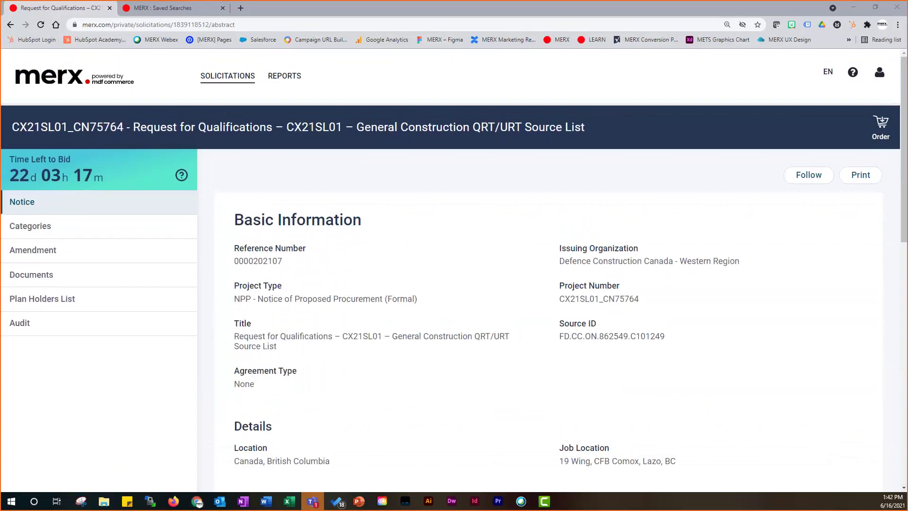
- In the MERX learning site's tab, open the solicitation search and the "Sample RFP for Supplier Webinar J16-17-2021" solicitation
{"action": "left_click", "coordinate": [511, 219]}
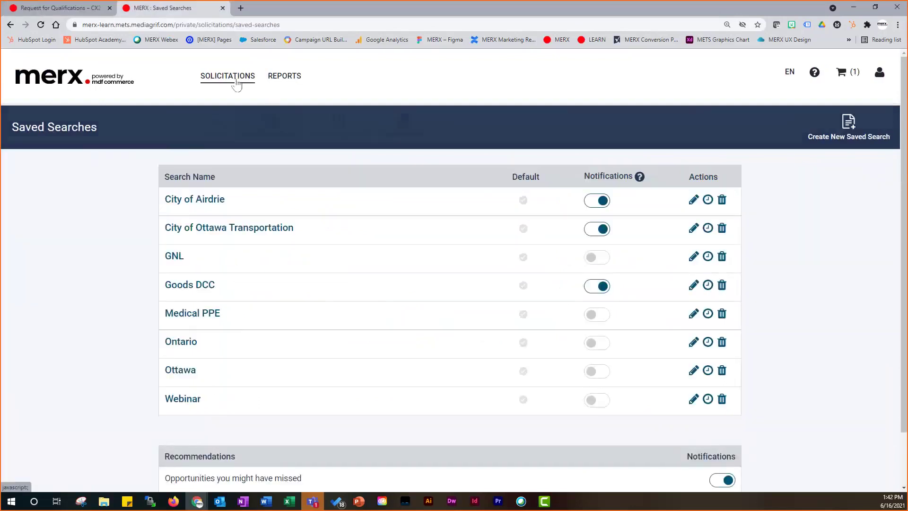
{"action": "mouse_move", "coordinate": [232, 80]}
{"action": "left_click", "coordinate": [219, 126]}
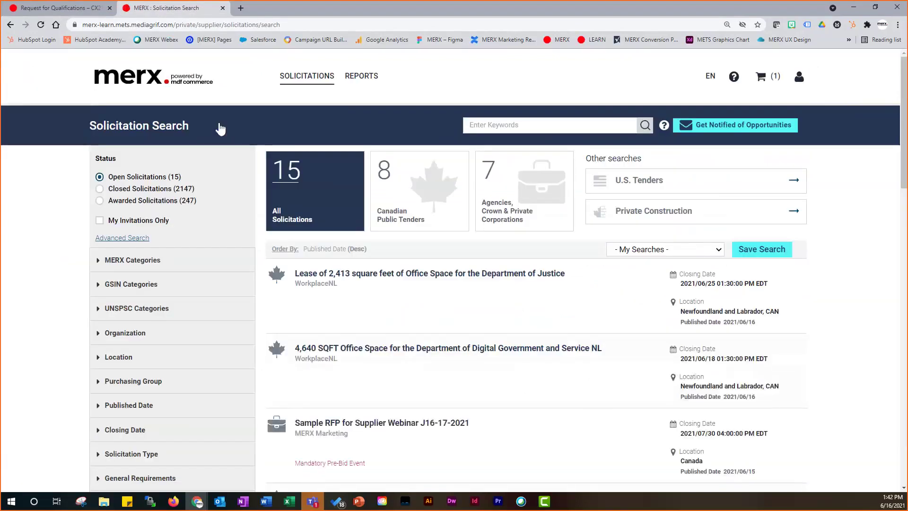
{"action": "left_click", "coordinate": [406, 428]}
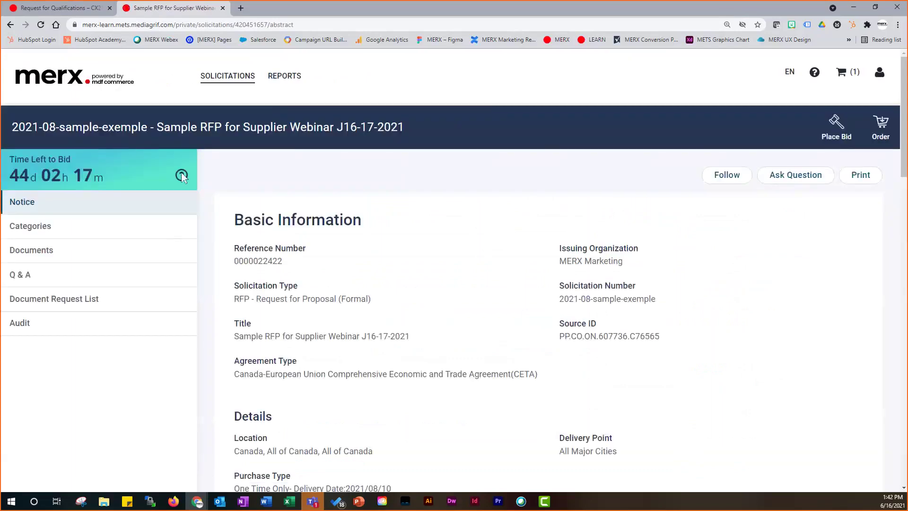
- Review the sample RFP notice's Basic Information section, highlighting the Agreement Type and its value
{"action": "mouse_move", "coordinate": [182, 176]}
{"action": "left_click_drag", "start_coordinate": [234, 219], "coordinate": [382, 225]}
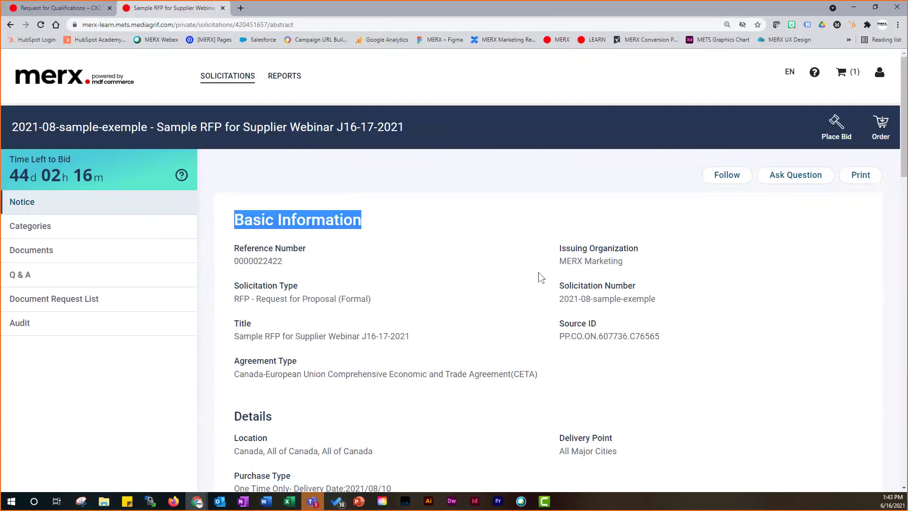
{"action": "scroll", "coordinate": [541, 279], "scroll_direction": "down", "scroll_amount": 3}
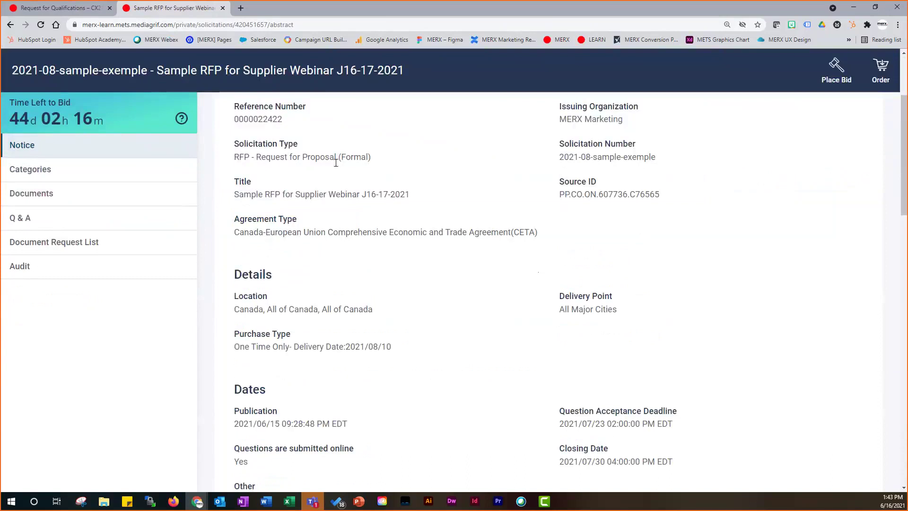
{"action": "left_click_drag", "start_coordinate": [233, 219], "coordinate": [301, 221]}
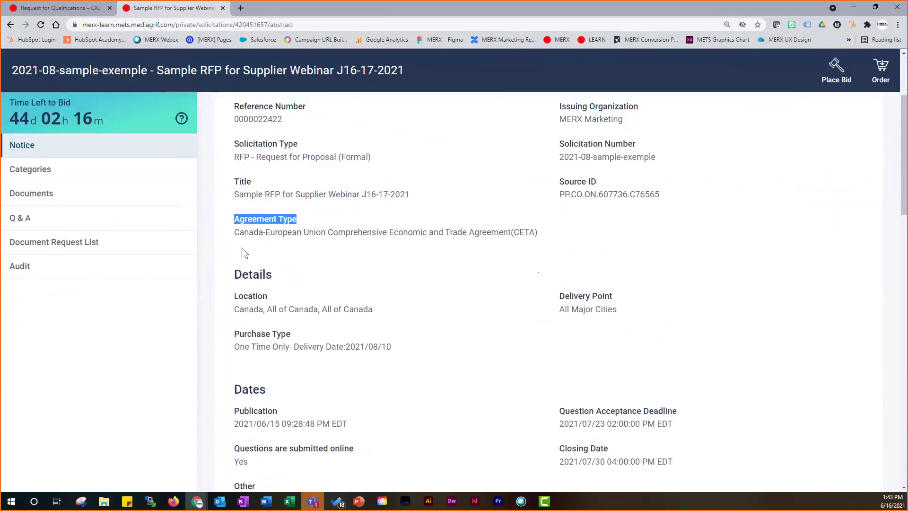
{"action": "triple_click", "coordinate": [384, 235]}
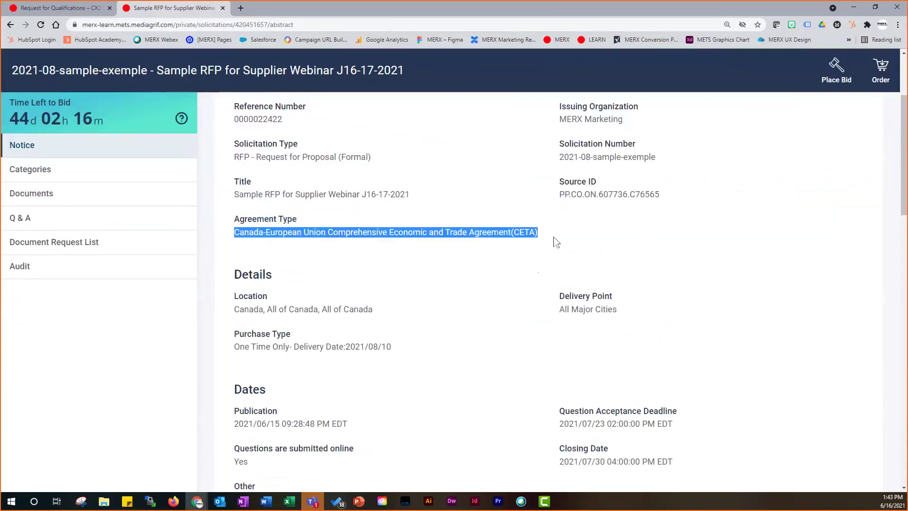
{"action": "left_click", "coordinate": [556, 242]}
- Review the notice's Details and Dates sections, highlighting the Question Acceptance Deadline label
{"action": "scroll", "coordinate": [524, 270], "scroll_direction": "down", "scroll_amount": 3}
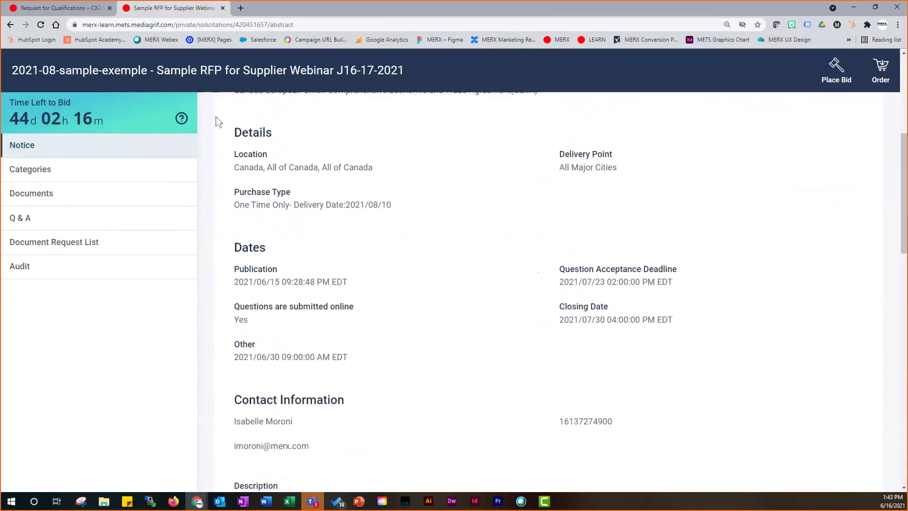
{"action": "left_click_drag", "start_coordinate": [243, 155], "coordinate": [290, 159]}
{"action": "double_click", "coordinate": [264, 254]}
{"action": "left_click_drag", "start_coordinate": [615, 269], "coordinate": [560, 267]}
{"action": "triple_click", "coordinate": [559, 268]}
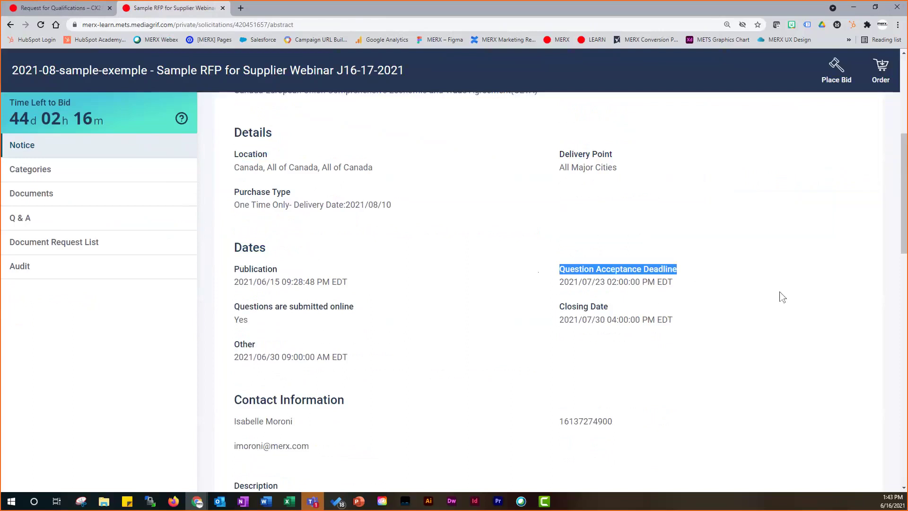
- Review the notice's Contact Information and Buyer's Requirements sections, highlighting the insurance requirement
{"action": "left_click_drag", "start_coordinate": [904, 229], "coordinate": [902, 305]}
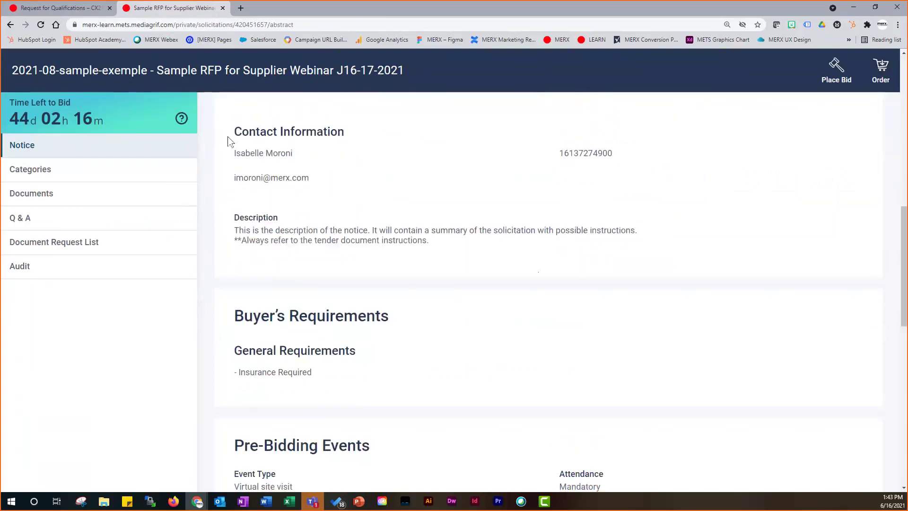
{"action": "left_click_drag", "start_coordinate": [231, 134], "coordinate": [380, 139]}
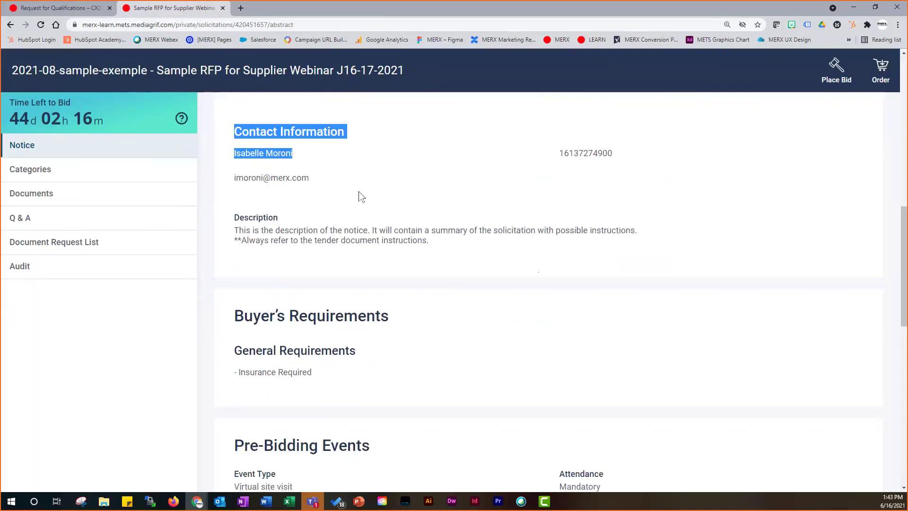
{"action": "left_click", "coordinate": [426, 204]}
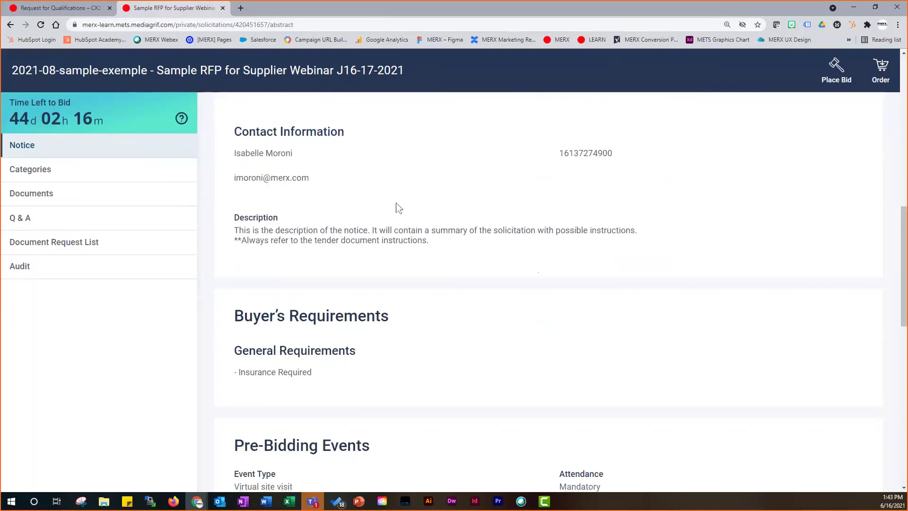
{"action": "scroll", "coordinate": [398, 207], "scroll_direction": "down", "scroll_amount": 3}
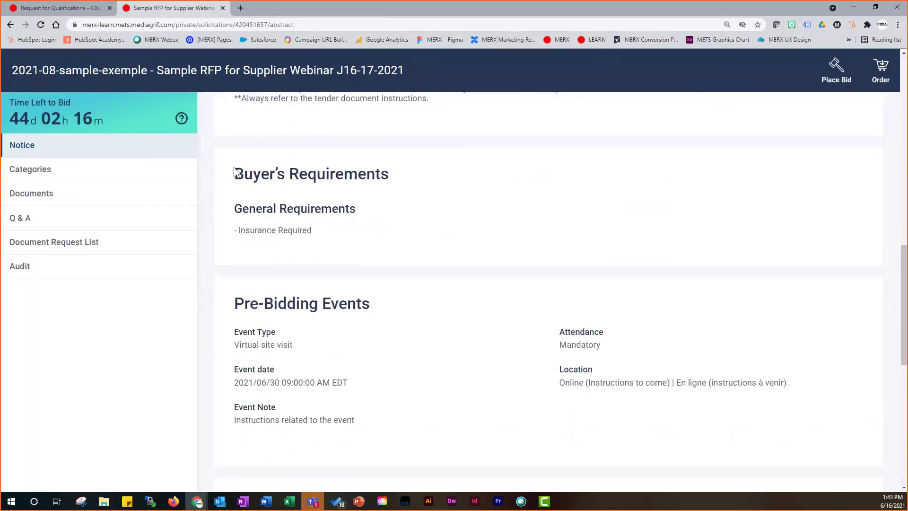
{"action": "left_click_drag", "start_coordinate": [233, 167], "coordinate": [408, 197]}
{"action": "left_click_drag", "start_coordinate": [236, 231], "coordinate": [321, 234]}
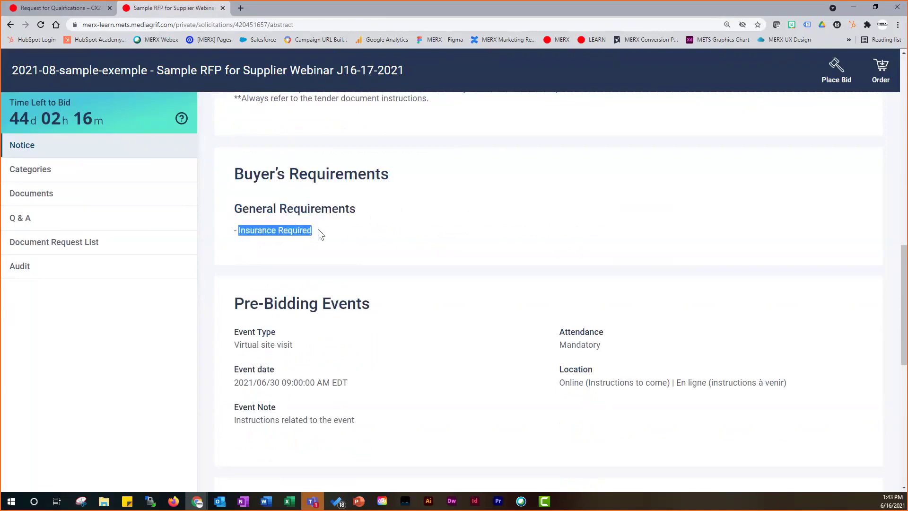
{"action": "left_click", "coordinate": [320, 235]}
- Review the Pre-Bidding Events section and the bid submission type under Bid Submission Process
{"action": "left_click_drag", "start_coordinate": [233, 304], "coordinate": [382, 306]}
{"action": "scroll", "coordinate": [473, 357], "scroll_direction": "down", "scroll_amount": 3}
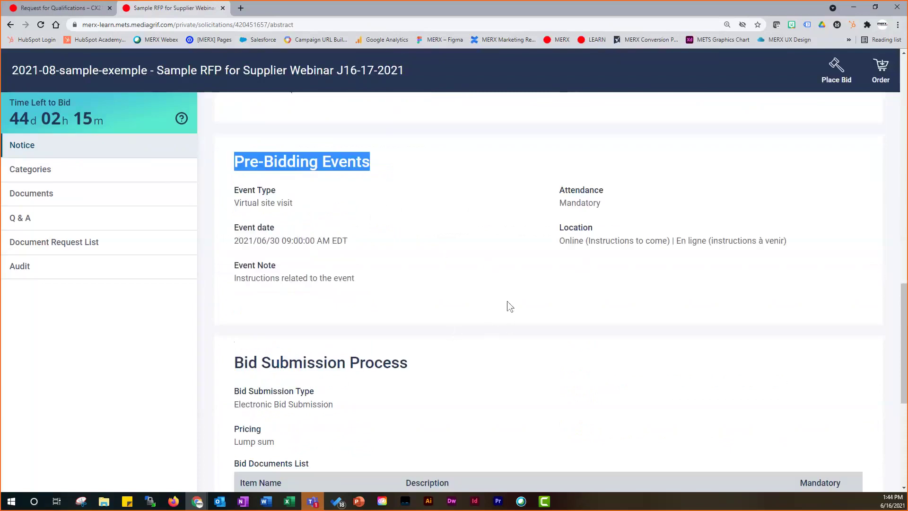
{"action": "left_click_drag", "start_coordinate": [240, 362], "coordinate": [419, 365]}
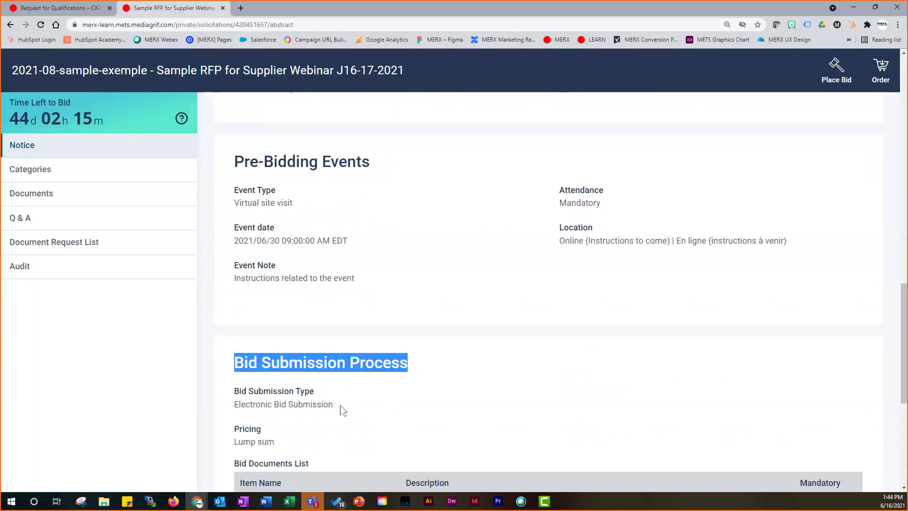
{"action": "left_click_drag", "start_coordinate": [343, 410], "coordinate": [237, 416]}
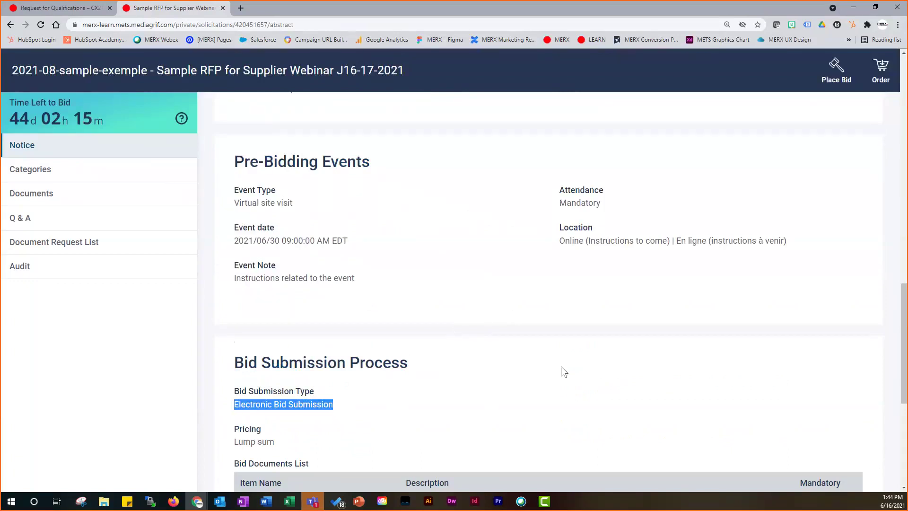
- Examine the Bid Documents List, highlighting the Mandatory column heading and the Contractors License entry's value in it
{"action": "scroll", "coordinate": [564, 371], "scroll_direction": "down", "scroll_amount": 3}
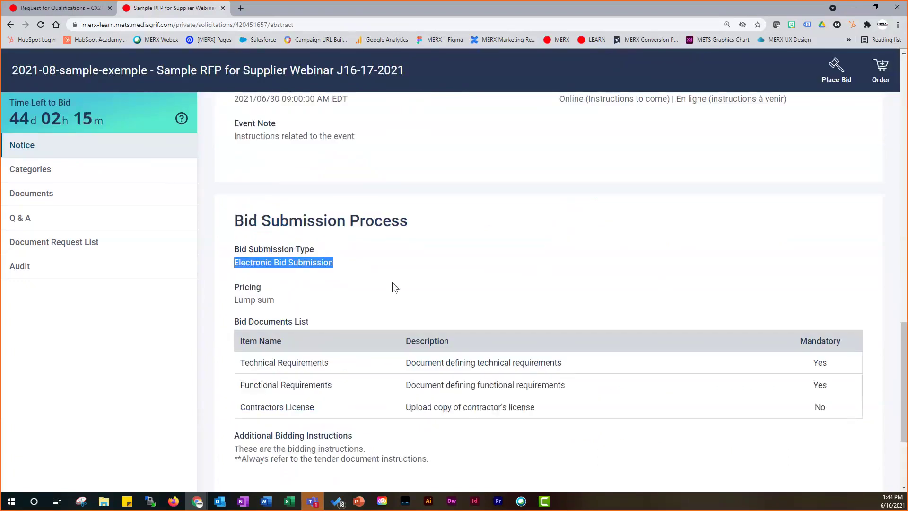
{"action": "left_click_drag", "start_coordinate": [233, 320], "coordinate": [340, 320]}
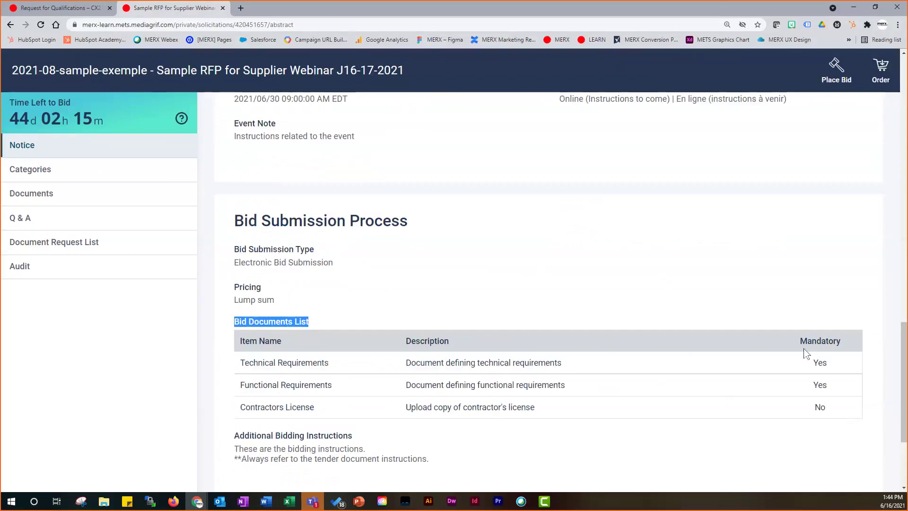
{"action": "double_click", "coordinate": [814, 341]}
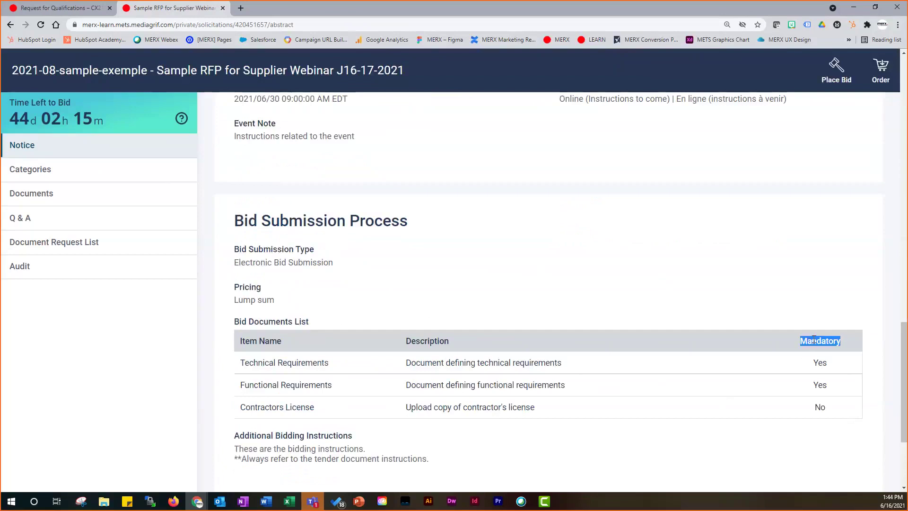
{"action": "double_click", "coordinate": [821, 406]}
- View the sample RFP's Categories page, then examine the pricing information and file list on its Documents page
{"action": "scroll", "coordinate": [757, 440], "scroll_direction": "down", "scroll_amount": 3}
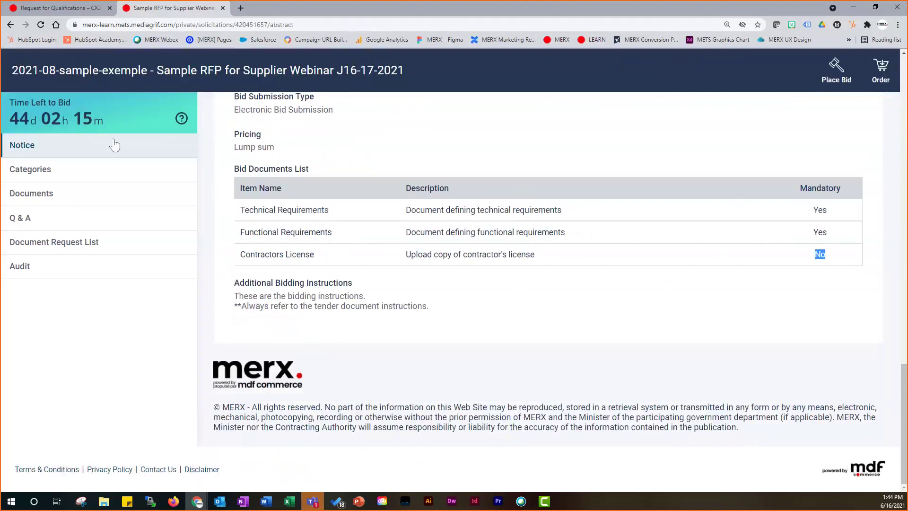
{"action": "left_click", "coordinate": [48, 174]}
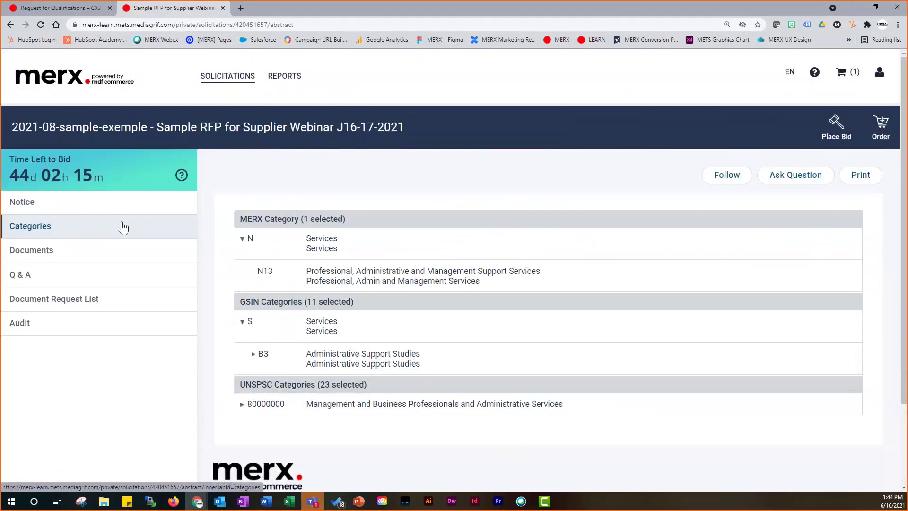
{"action": "left_click", "coordinate": [36, 255]}
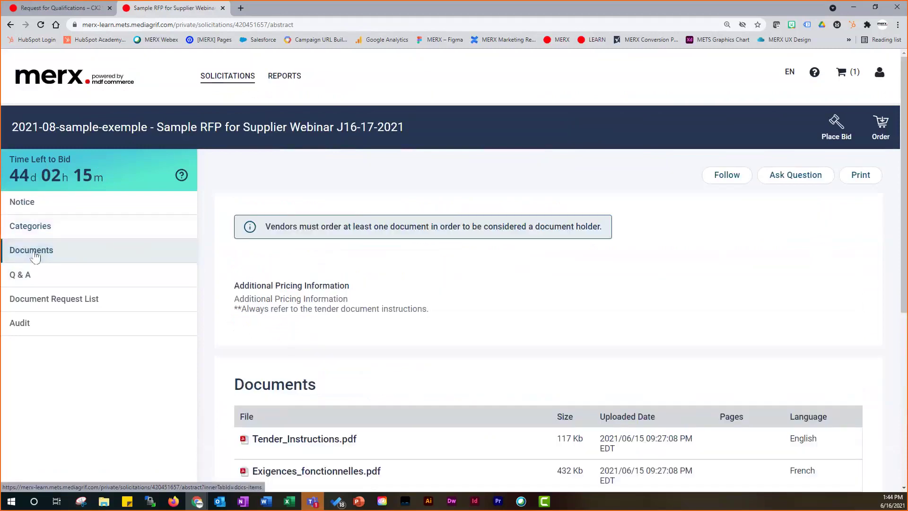
{"action": "scroll", "coordinate": [720, 300], "scroll_direction": "down", "scroll_amount": 5}
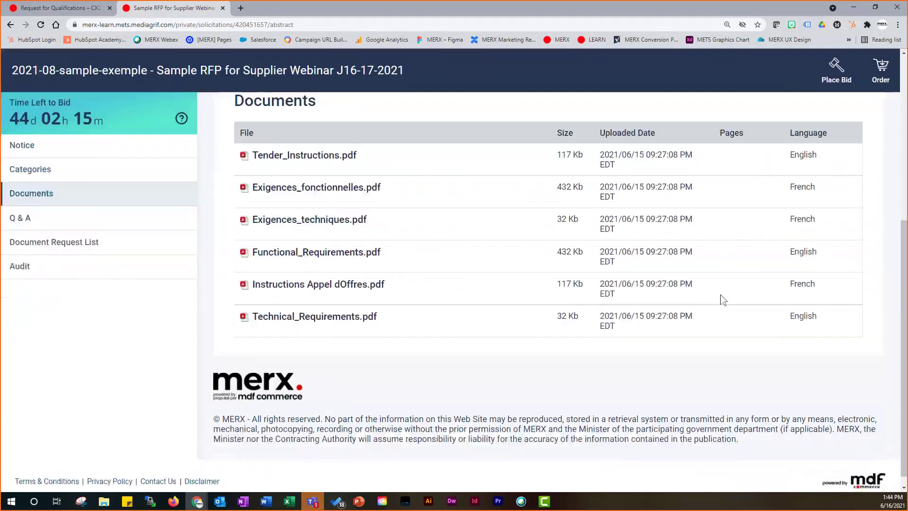
{"action": "scroll", "coordinate": [723, 300], "scroll_direction": "up", "scroll_amount": 6}
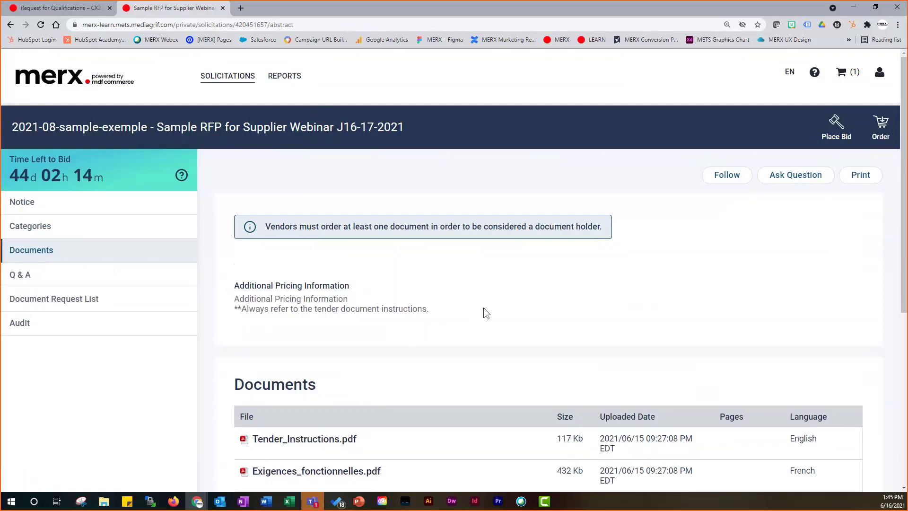
{"action": "scroll", "coordinate": [518, 302], "scroll_direction": "down", "scroll_amount": 5}
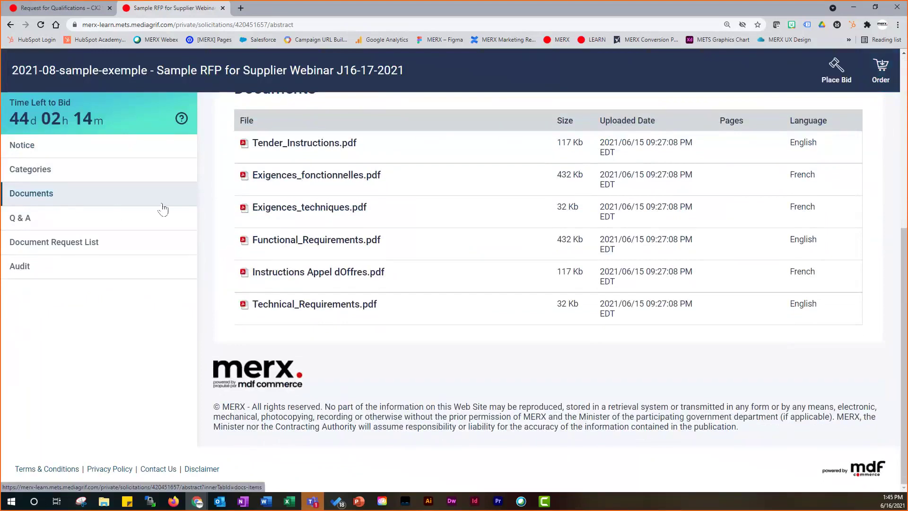
- Open the sample RFP's Document Request List, expand Ross Construction to view its organization attributes, and collapse it again
{"action": "left_click", "coordinate": [57, 246]}
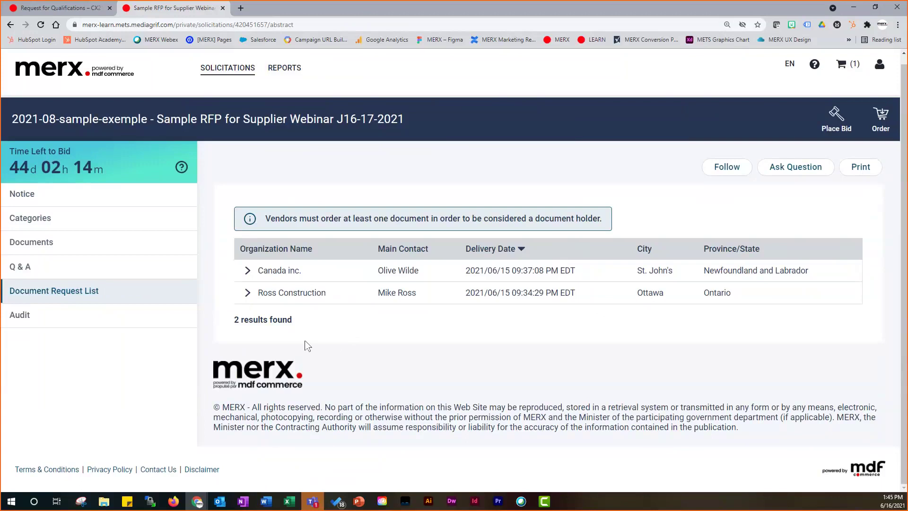
{"action": "left_click", "coordinate": [248, 296]}
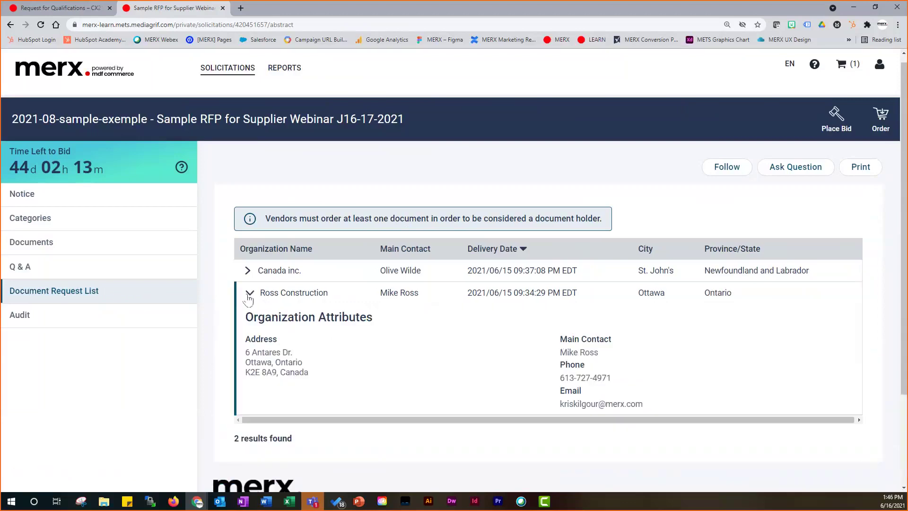
{"action": "left_click", "coordinate": [249, 298]}
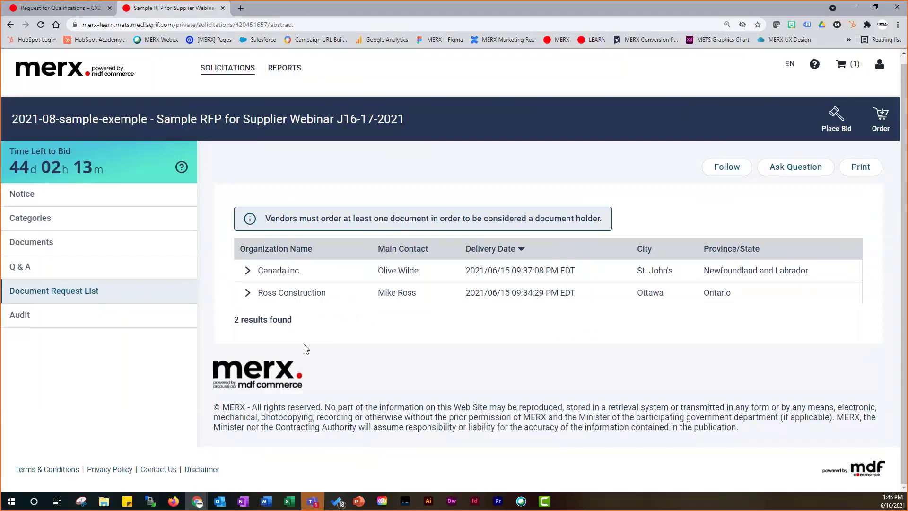
- Order the sample RFP's documents and set the order basket's follow option to Follow and receive Notifications
{"action": "left_click", "coordinate": [57, 244]}
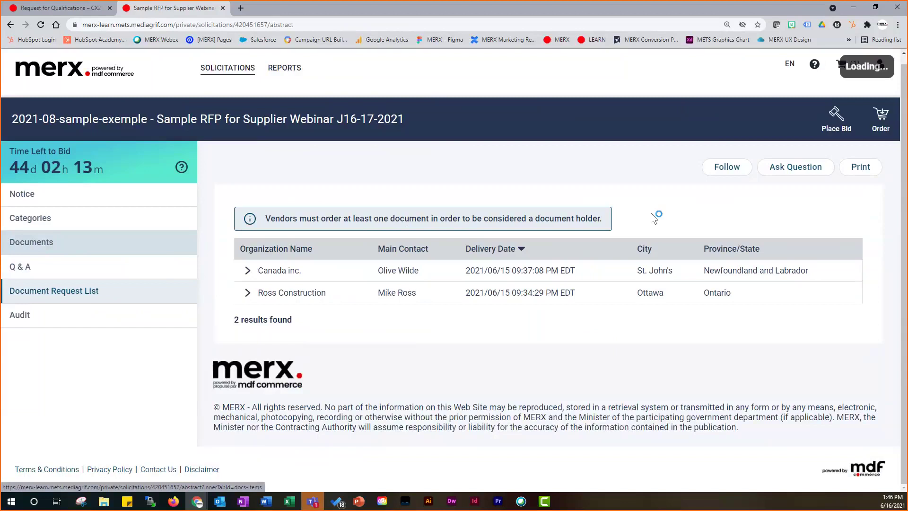
{"action": "left_click", "coordinate": [875, 116]}
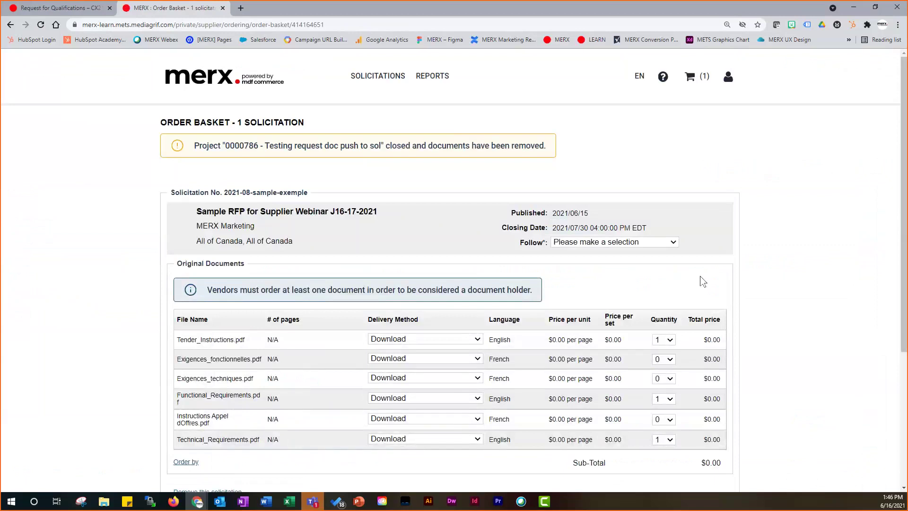
{"action": "left_click", "coordinate": [674, 244]}
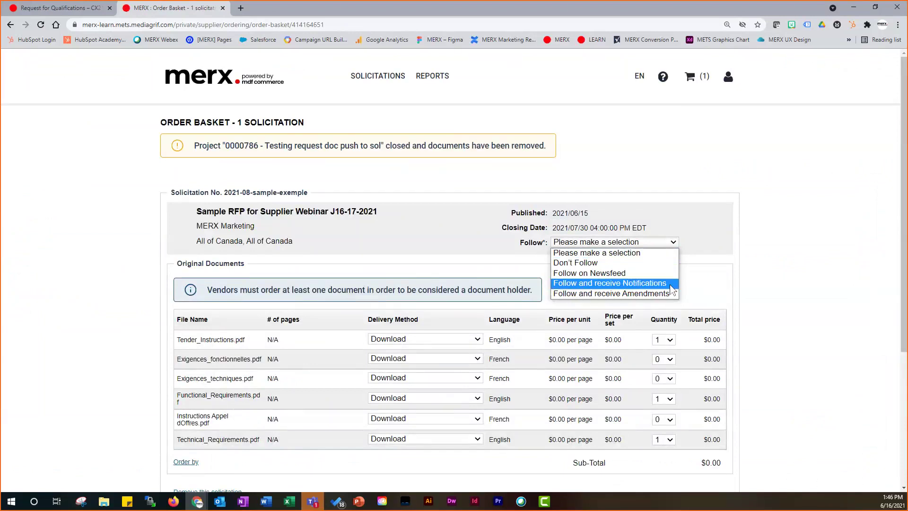
{"action": "left_click", "coordinate": [609, 283]}
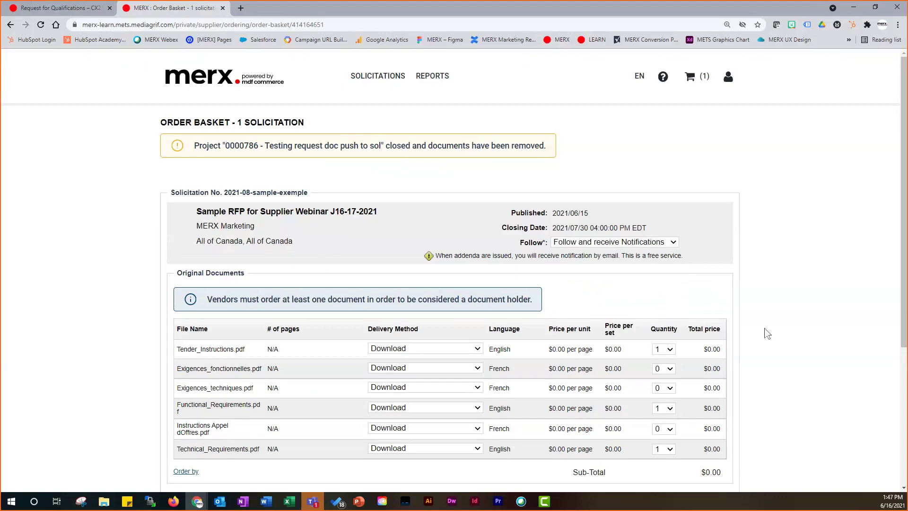
- Examine the order's Original Documents, highlighting the notice about document holders and checking each file's language and quantity
{"action": "scroll", "coordinate": [765, 364], "scroll_direction": "down", "scroll_amount": 3}
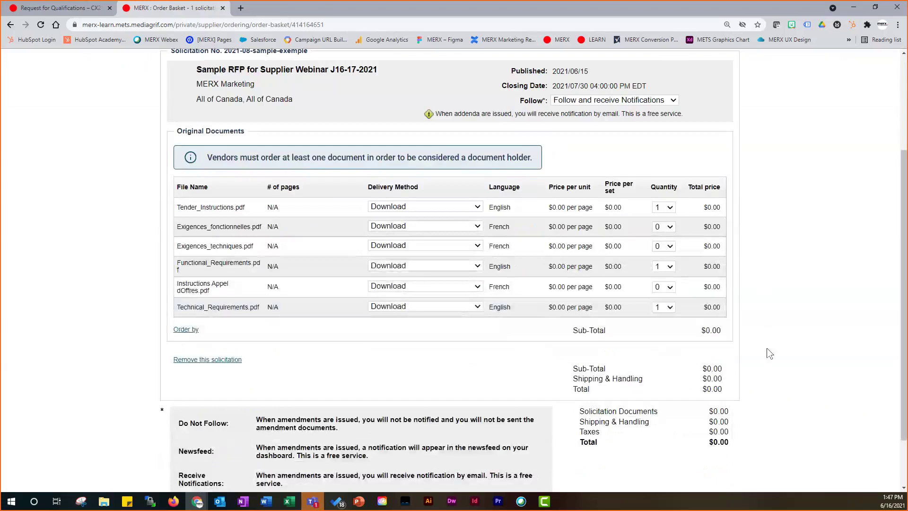
{"action": "left_click_drag", "start_coordinate": [234, 157], "coordinate": [547, 162]}
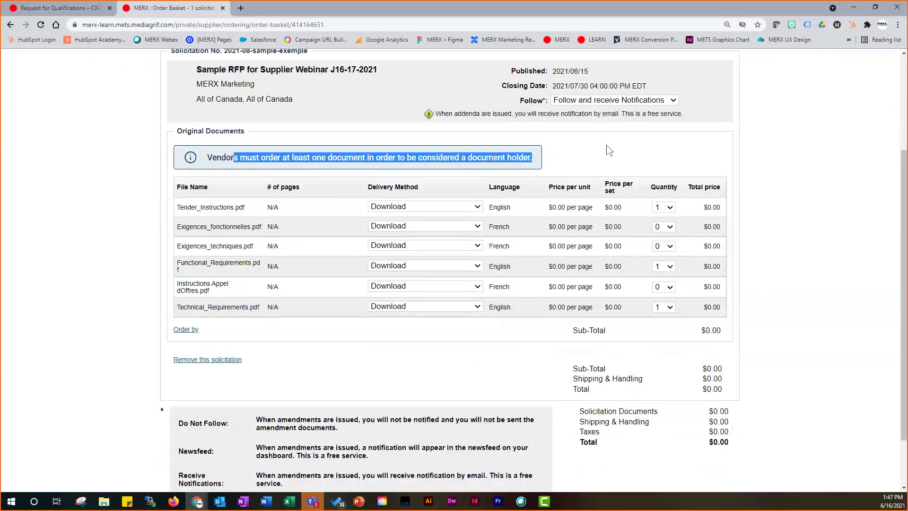
{"action": "left_click", "coordinate": [681, 231]}
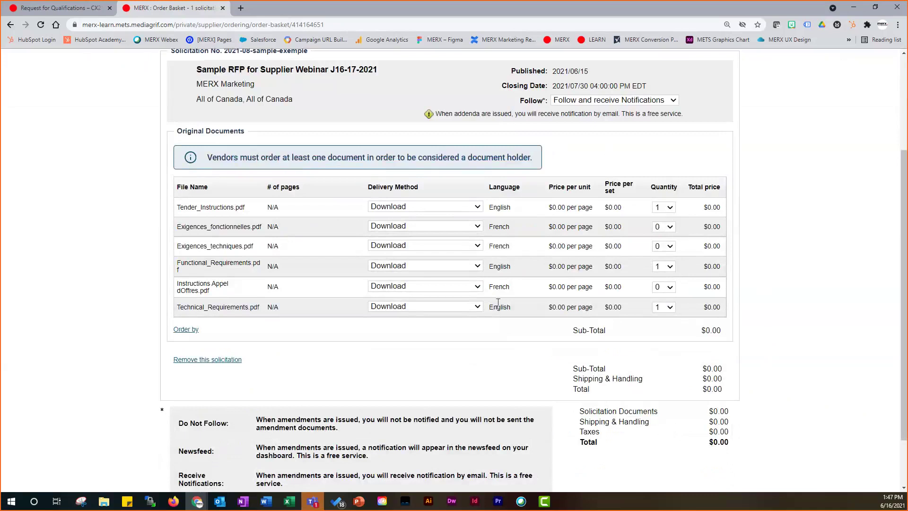
{"action": "double_click", "coordinate": [501, 269]}
{"action": "left_click", "coordinate": [665, 278]}
- Continue to the order summary, process the sample RFP document order, and close the order confirmation
{"action": "scroll", "coordinate": [778, 327], "scroll_direction": "down", "scroll_amount": 2}
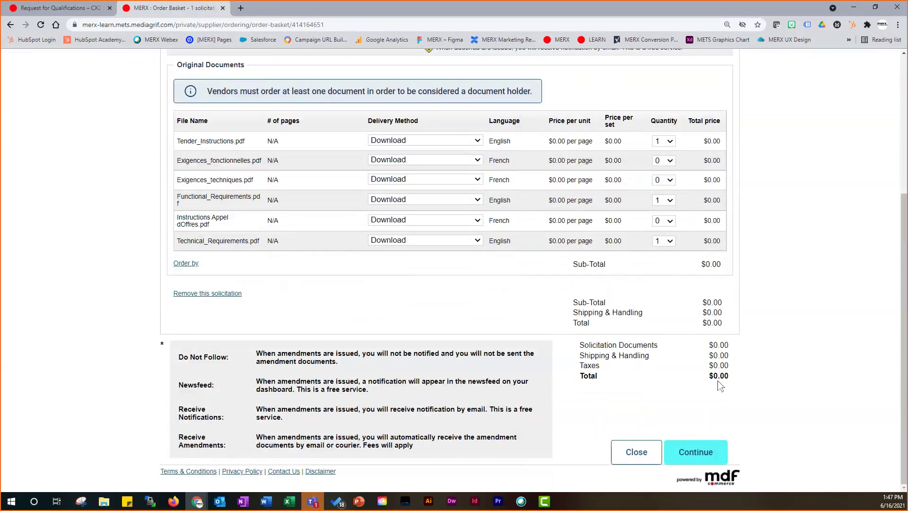
{"action": "left_click", "coordinate": [695, 453]}
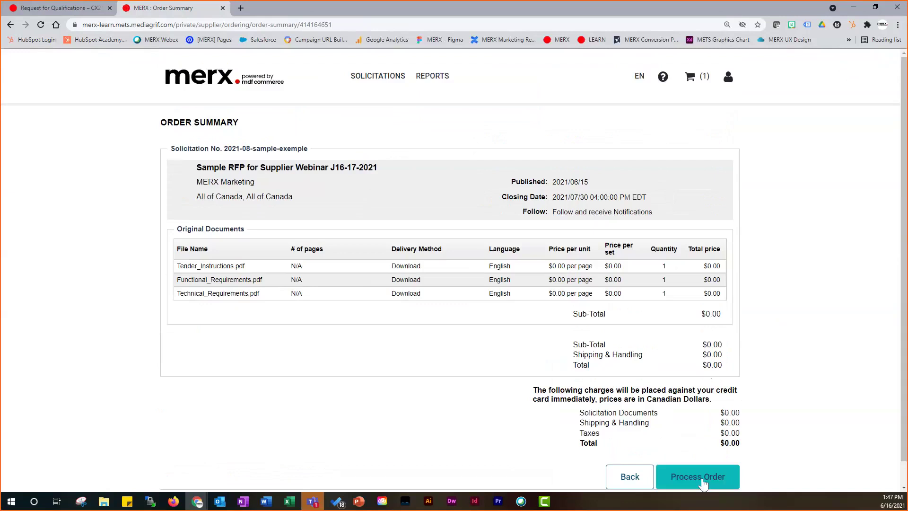
{"action": "left_click", "coordinate": [703, 481]}
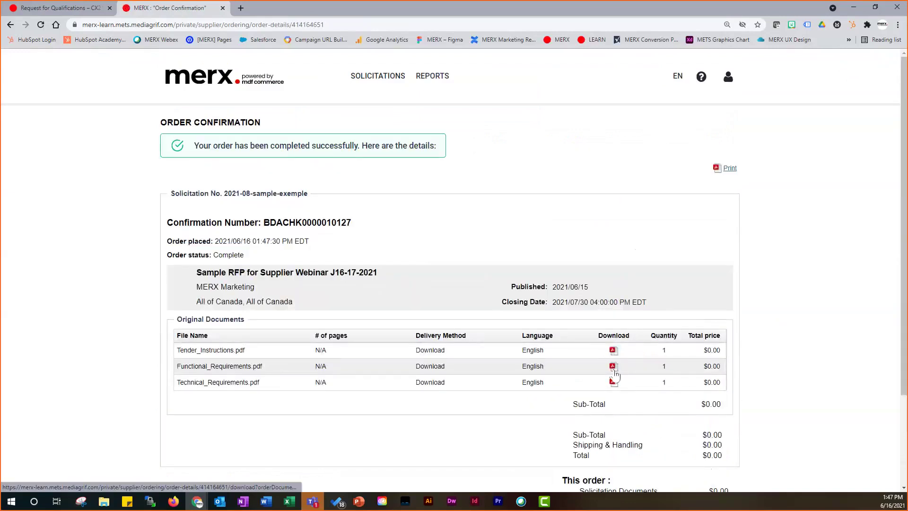
{"action": "scroll", "coordinate": [732, 377], "scroll_direction": "down", "scroll_amount": 3}
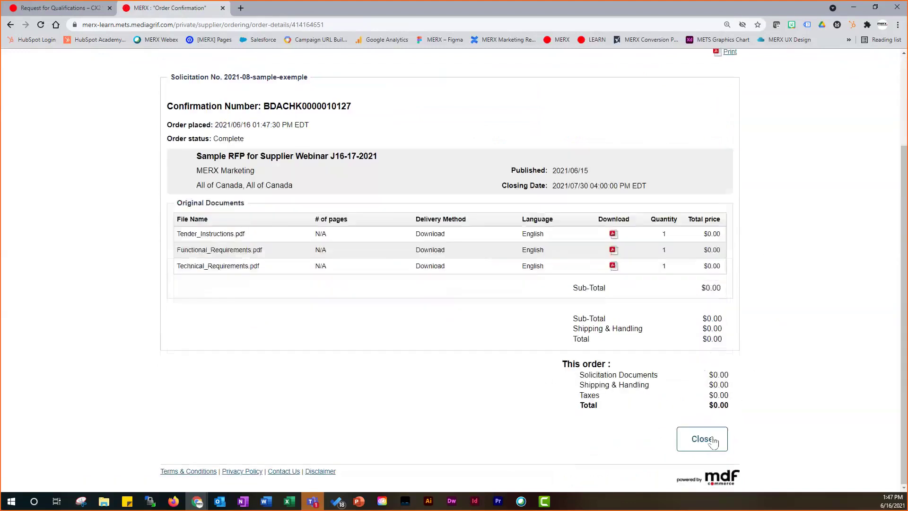
{"action": "left_click", "coordinate": [702, 440]}
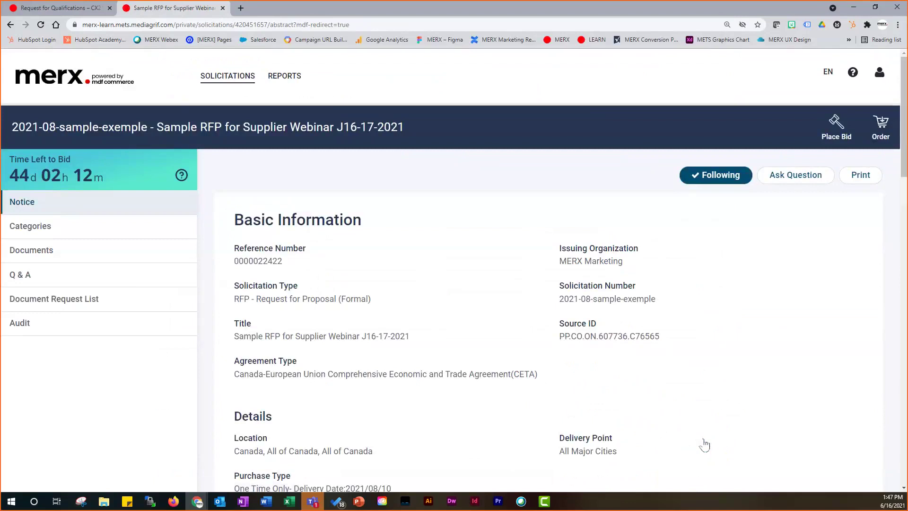
- View the sample RFP's Document Request List and highlight the organization name "My company rocks! | Mon entreprise est géniale !"
{"action": "left_click", "coordinate": [42, 251]}
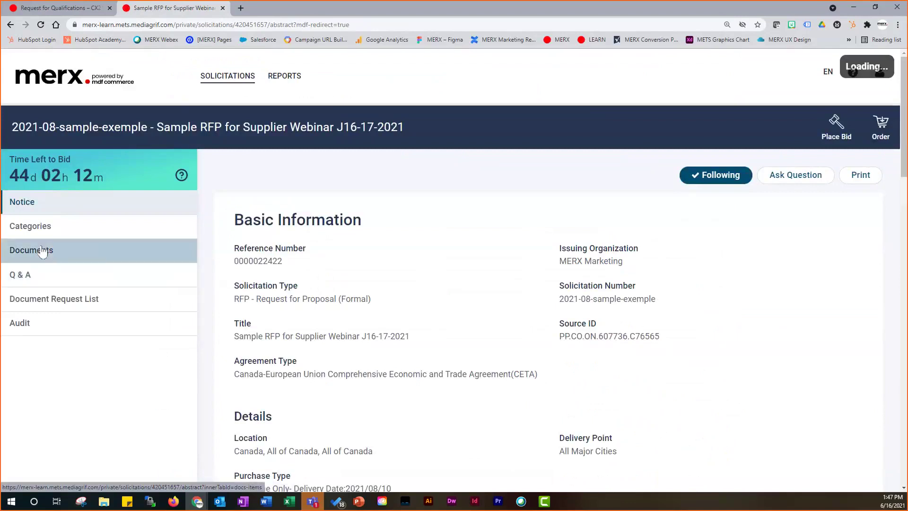
{"action": "left_click", "coordinate": [72, 307]}
{"action": "left_click_drag", "start_coordinate": [438, 279], "coordinate": [259, 274]}
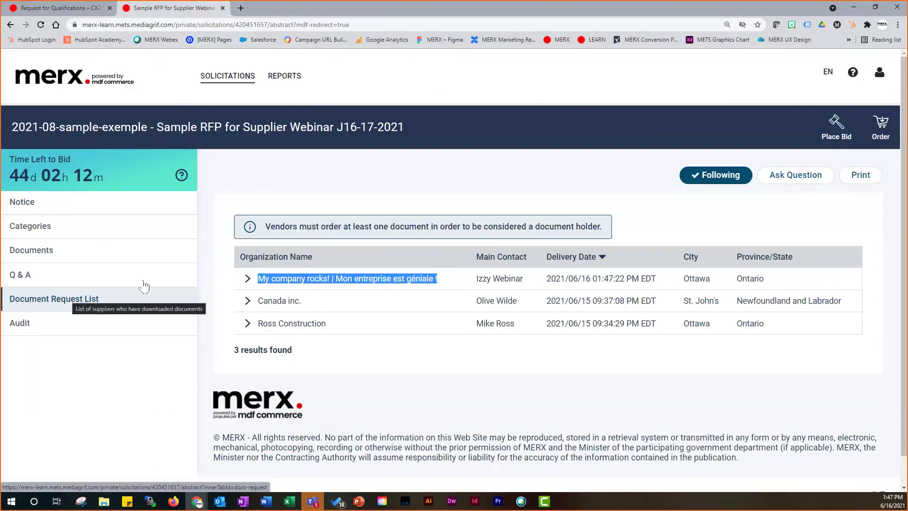
- Submit a question in the RFP's Q & A with subject "COVID-19 Policy" and text "Do you have a COVID-19 Policy?"
{"action": "left_click", "coordinate": [27, 279]}
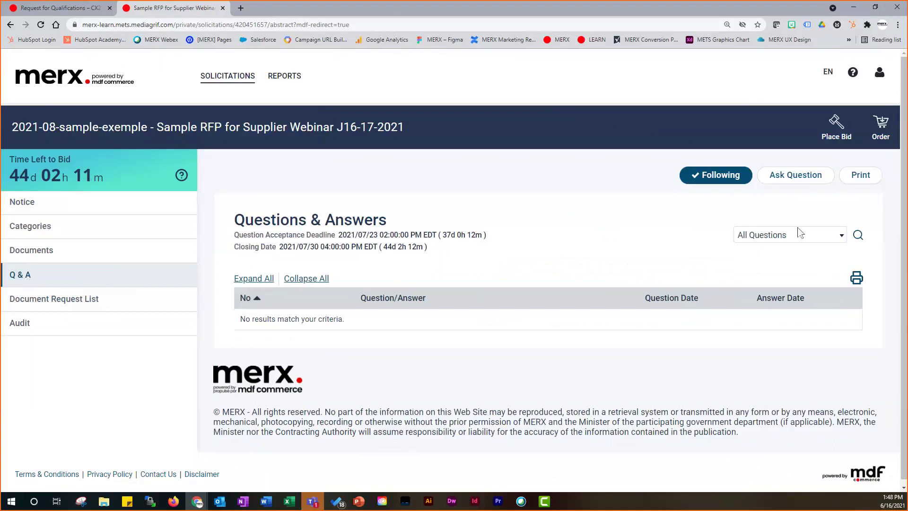
{"action": "left_click", "coordinate": [796, 175]}
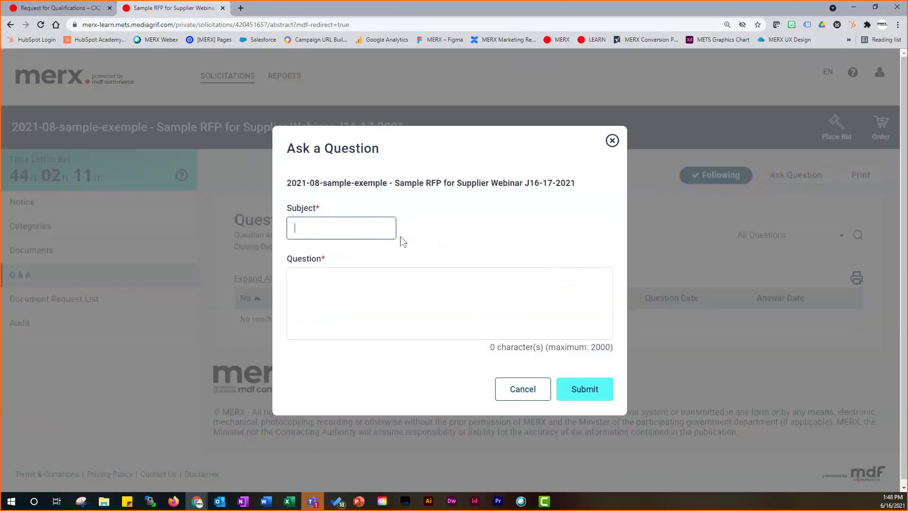
{"action": "type", "text": "COV"}
{"action": "key", "text": "Down"}
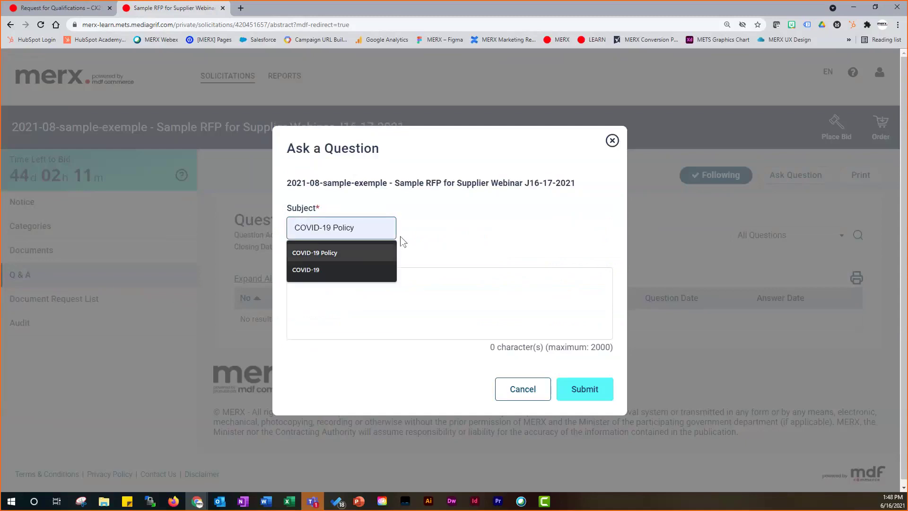
{"action": "key", "text": "Tab"}
{"action": "type", "text": "Do you have a COVID-19 Pol"}
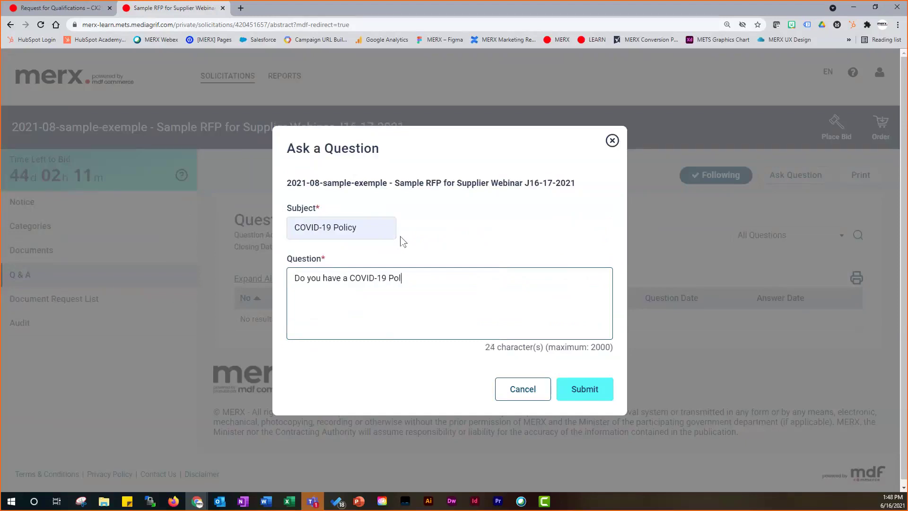
{"action": "type", "text": "icy?"}
{"action": "left_click", "coordinate": [584, 389]}
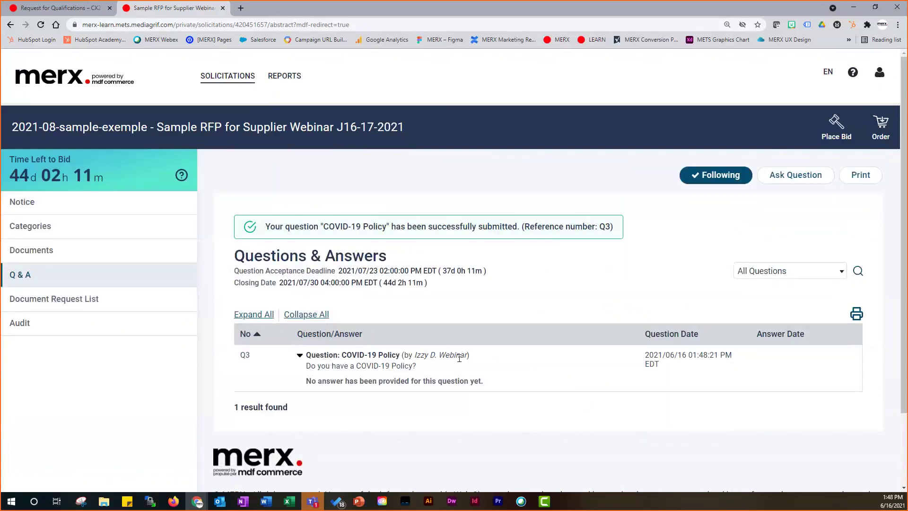
- Examine the submitted question's number and highlight its author's name, leaving the question text expanded
{"action": "double_click", "coordinate": [244, 355]}
{"action": "left_click_drag", "start_coordinate": [404, 355], "coordinate": [473, 361]}
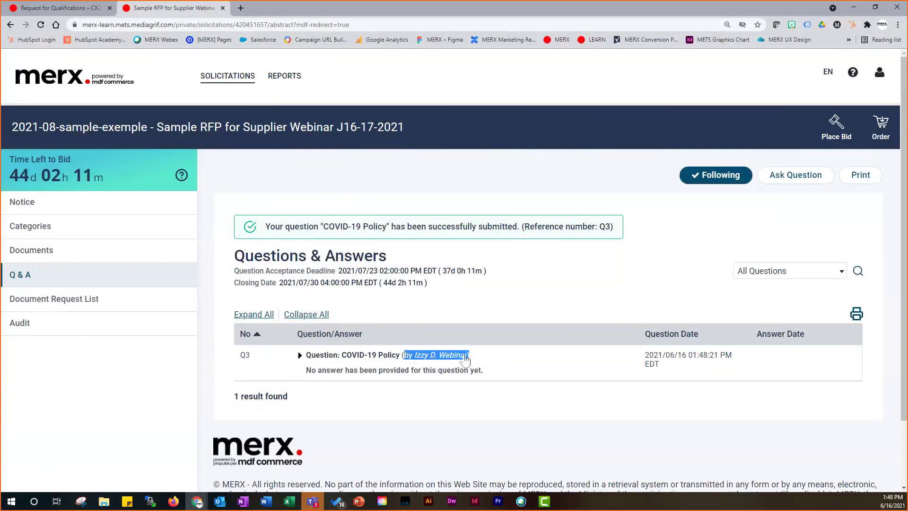
{"action": "left_click", "coordinate": [448, 358]}
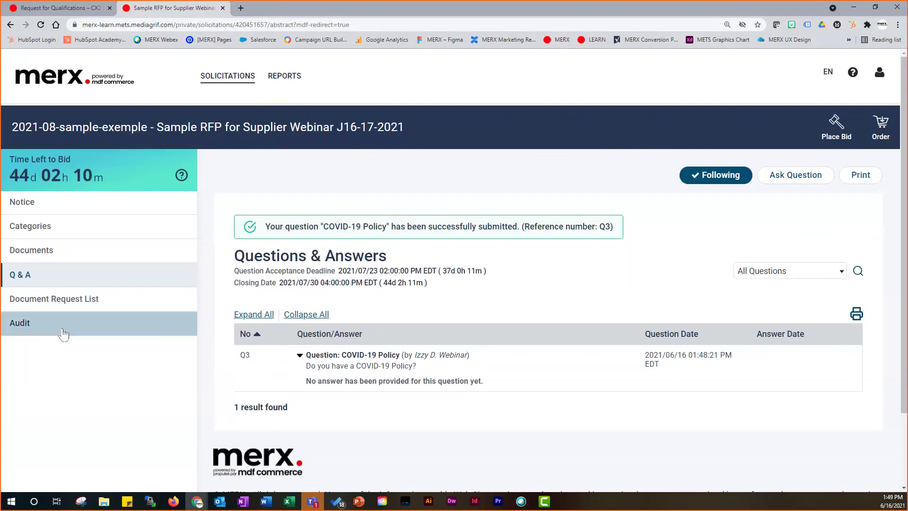
- View Canada inc.'s organization attributes in the Document Request List, collapse them, and open the RFP's Audit page
{"action": "left_click", "coordinate": [69, 300]}
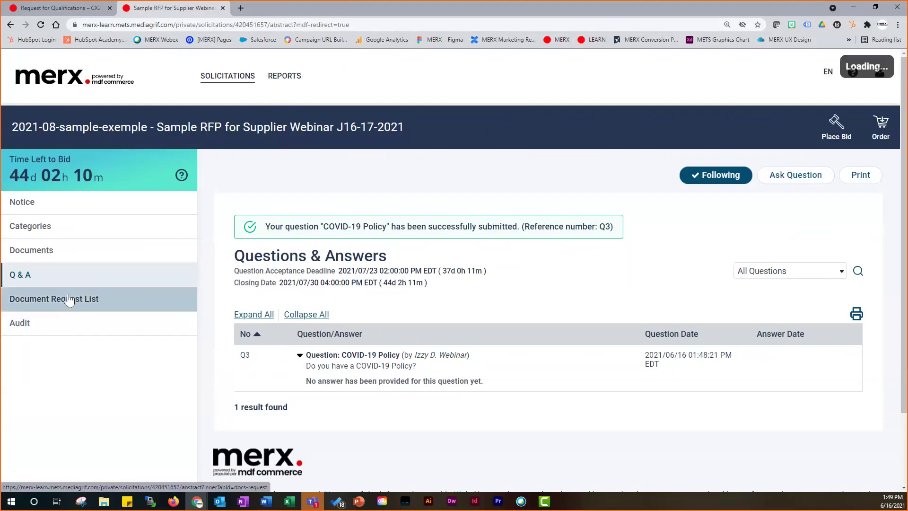
{"action": "left_click", "coordinate": [248, 303]}
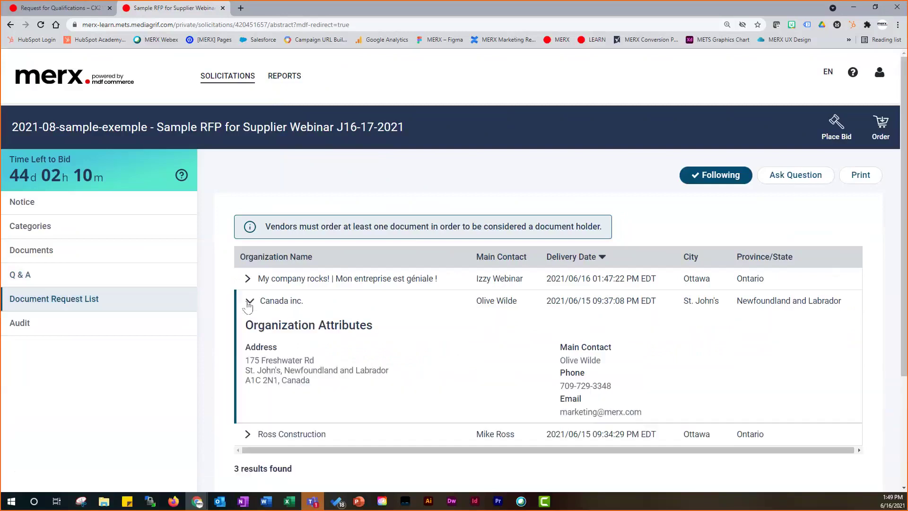
{"action": "left_click", "coordinate": [248, 303]}
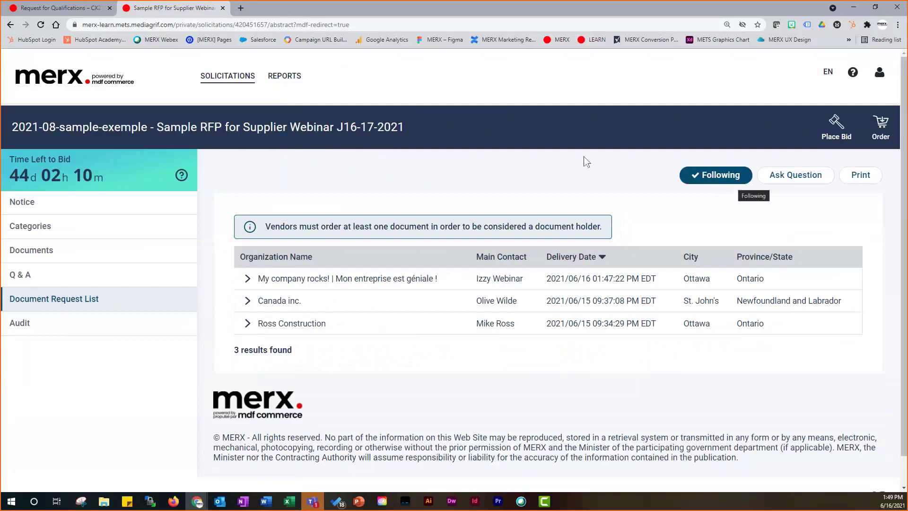
{"action": "left_click", "coordinate": [31, 323]}
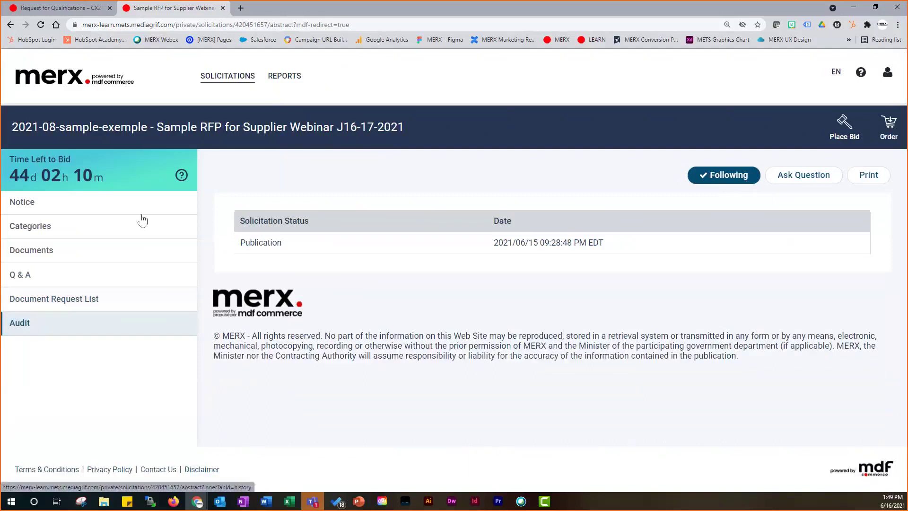
- Return to the solicitation search and search open solicitations for the keyword "webinar"
{"action": "mouse_move", "coordinate": [208, 90]}
{"action": "left_click", "coordinate": [212, 123]}
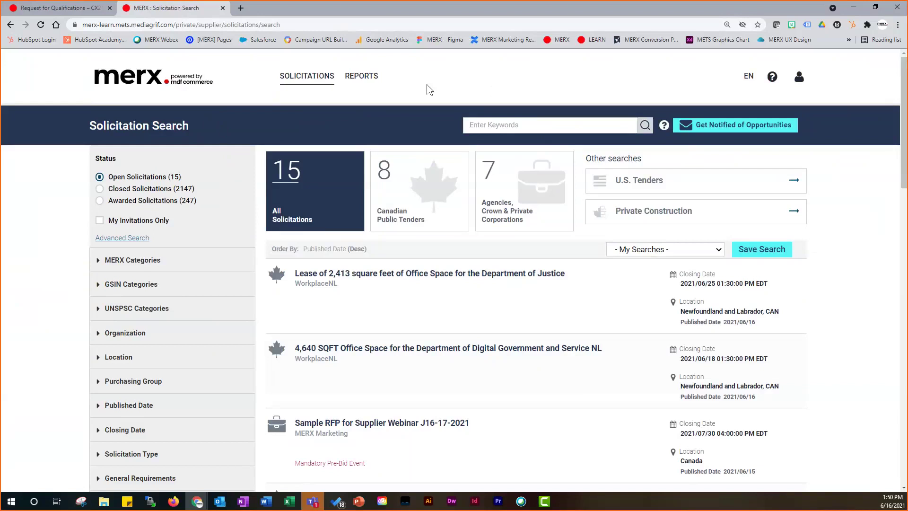
{"action": "left_click", "coordinate": [482, 124]}
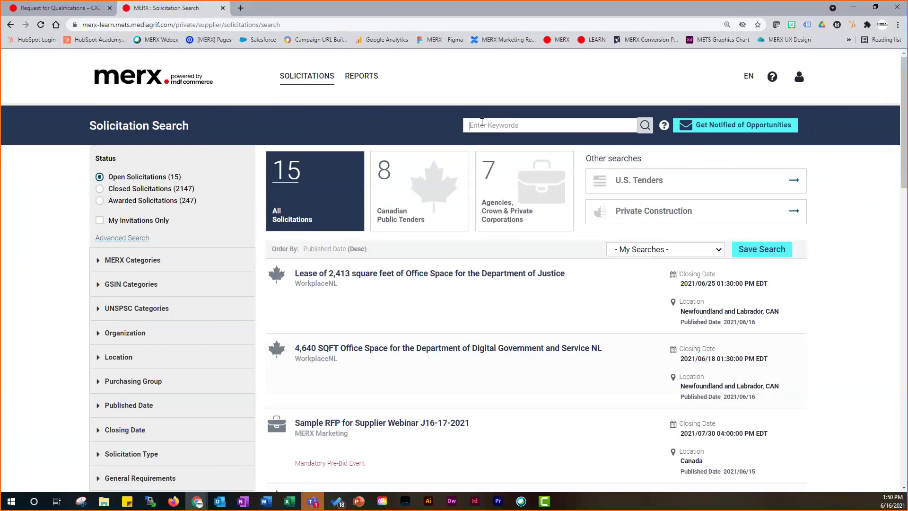
{"action": "type", "text": "webinar"}
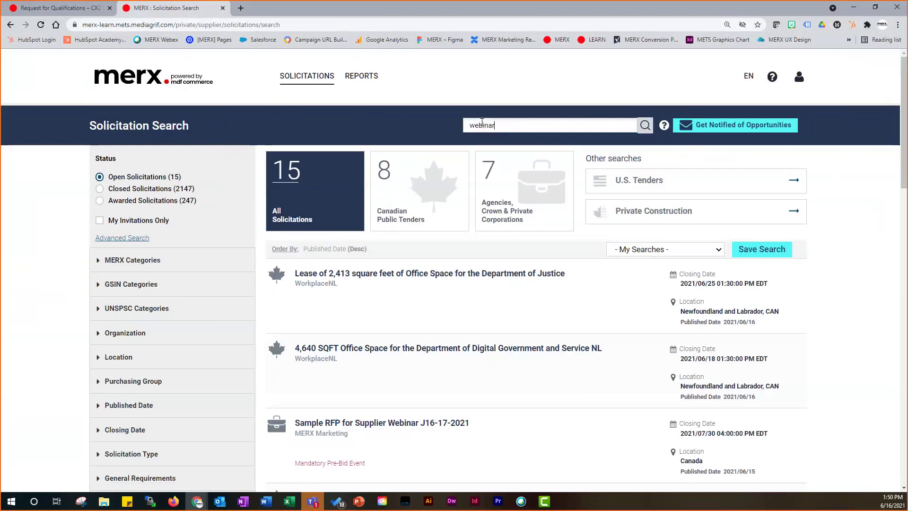
{"action": "left_click", "coordinate": [644, 125]}
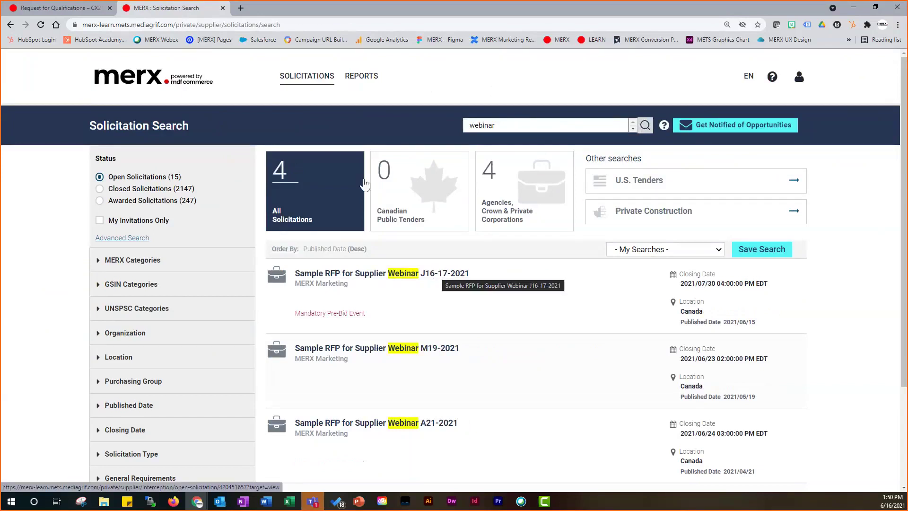
- Open the Ordered Documents report and review the list of past document orders and the follow-option legend
{"action": "mouse_move", "coordinate": [294, 75]}
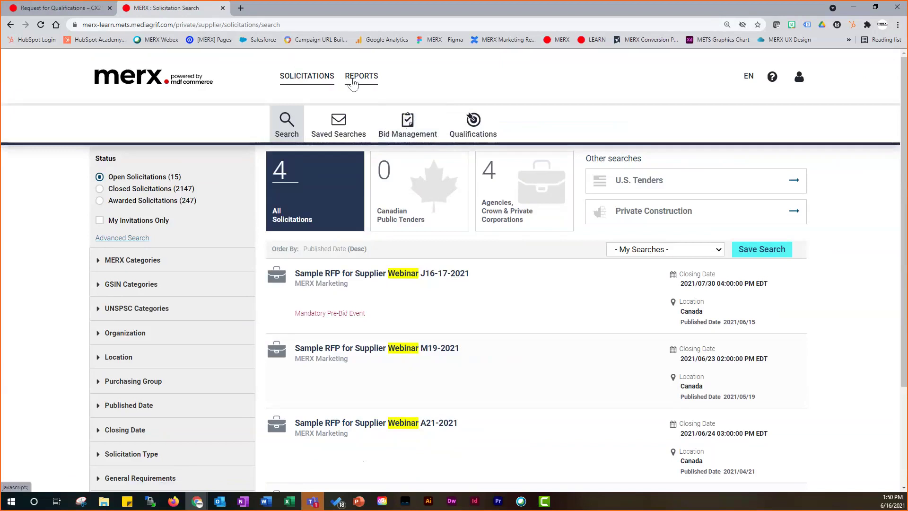
{"action": "mouse_move", "coordinate": [353, 81]}
{"action": "left_click", "coordinate": [360, 127]}
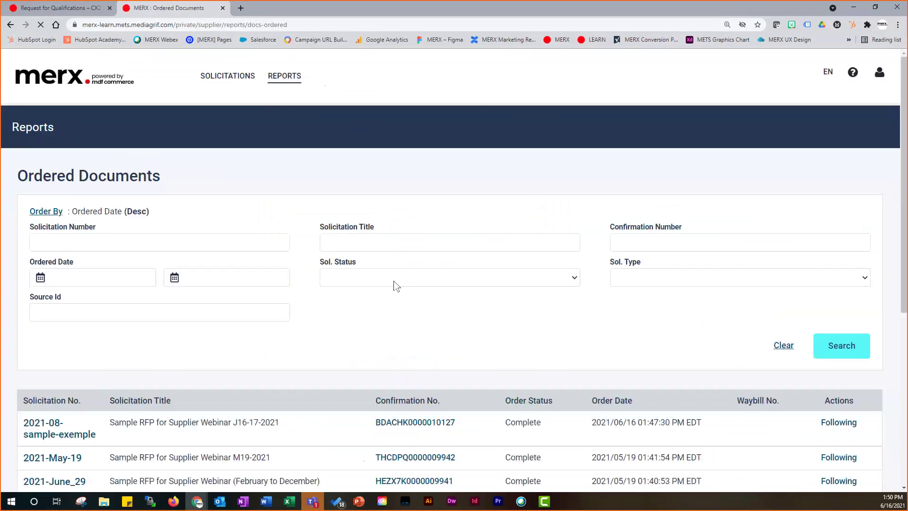
{"action": "scroll", "coordinate": [396, 286], "scroll_direction": "down", "scroll_amount": 5}
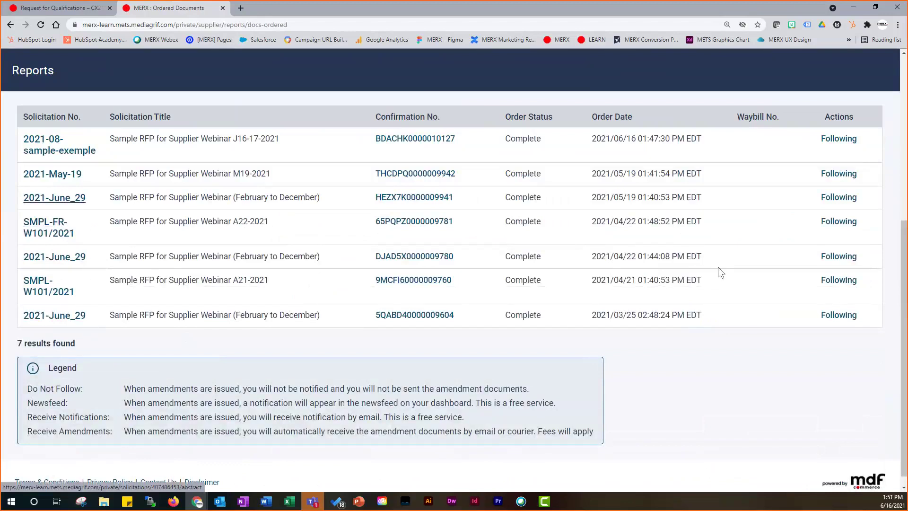
{"action": "scroll", "coordinate": [719, 272], "scroll_direction": "up", "scroll_amount": 5}
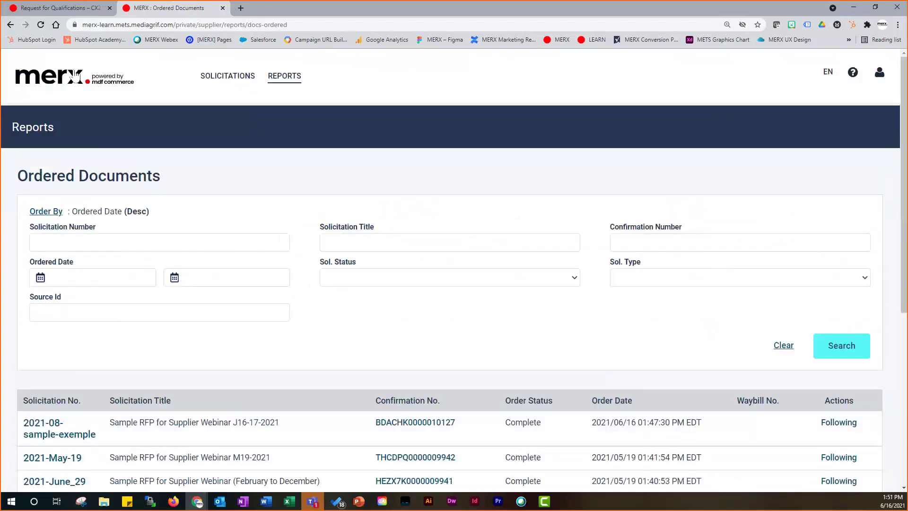
- Return to the "webinar" search results and open Sample RFP for Supplier Webinar J16-17-2021
{"action": "left_click", "coordinate": [11, 24]}
{"action": "mouse_move", "coordinate": [228, 77]}
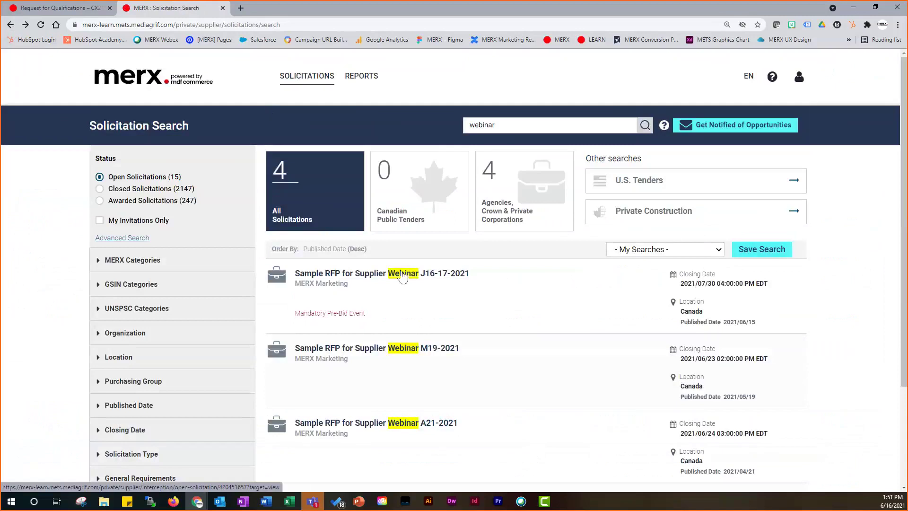
{"action": "left_click", "coordinate": [436, 273]}
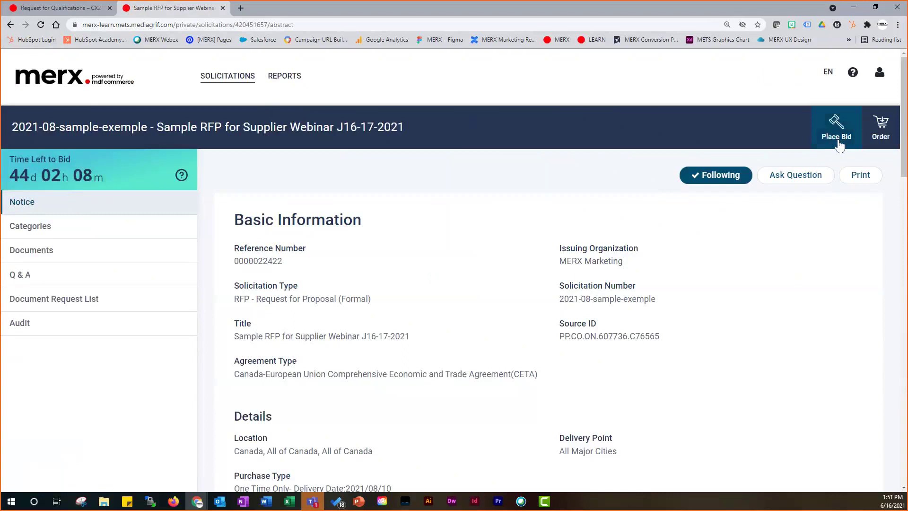
- Start a new bid on the sample RFP and check its time left to bid and closing date
{"action": "left_click", "coordinate": [840, 145]}
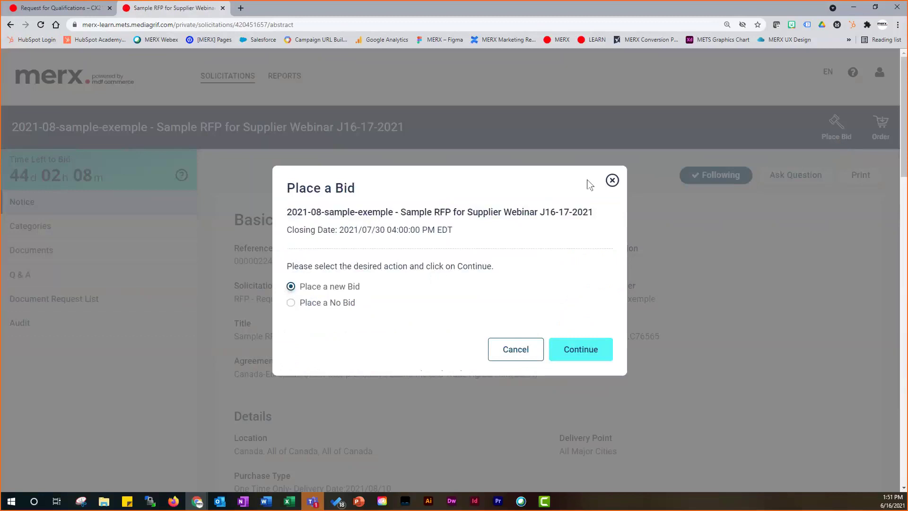
{"action": "left_click", "coordinate": [322, 308]}
{"action": "left_click", "coordinate": [291, 286]}
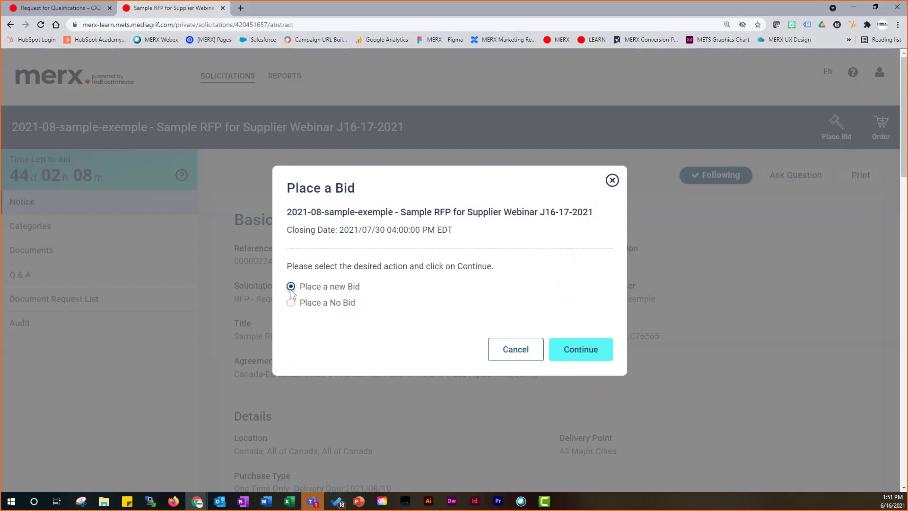
{"action": "left_click", "coordinate": [582, 350]}
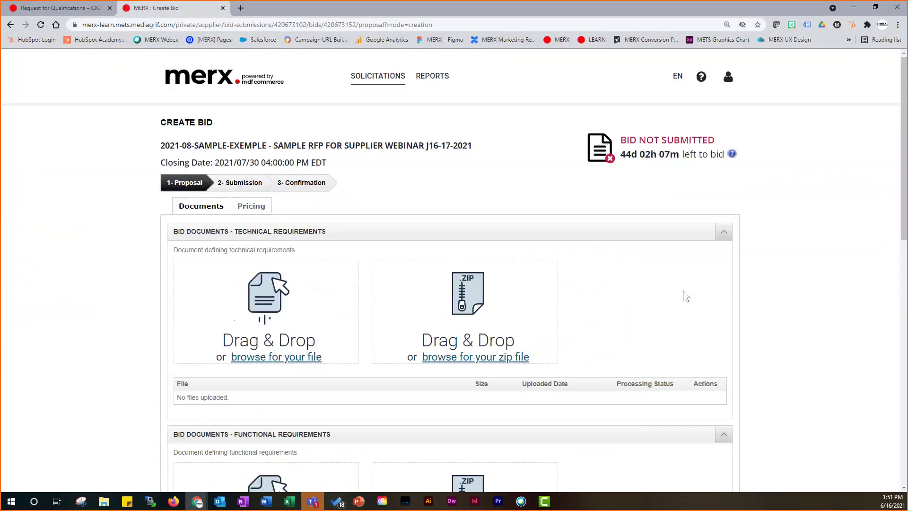
{"action": "left_click_drag", "start_coordinate": [625, 153], "coordinate": [736, 156]}
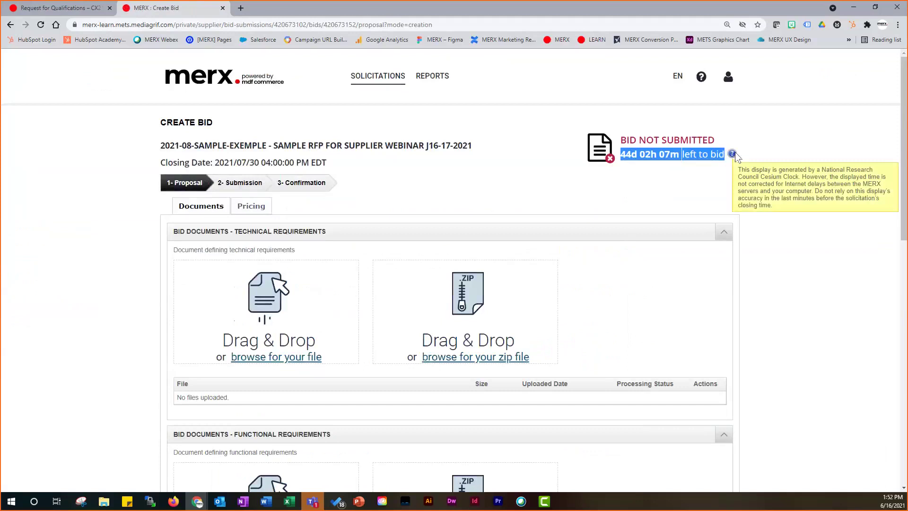
{"action": "left_click", "coordinate": [631, 199]}
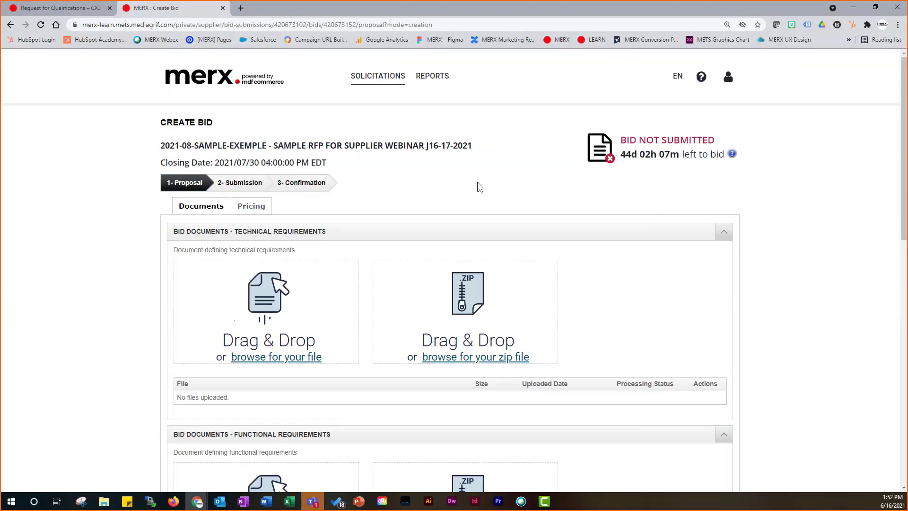
{"action": "left_click_drag", "start_coordinate": [246, 163], "coordinate": [317, 164]}
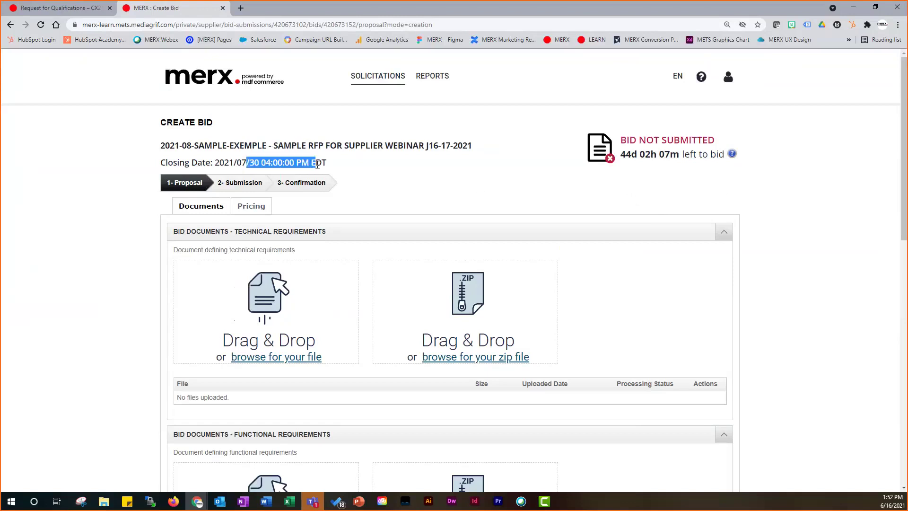
{"action": "left_click", "coordinate": [324, 168]}
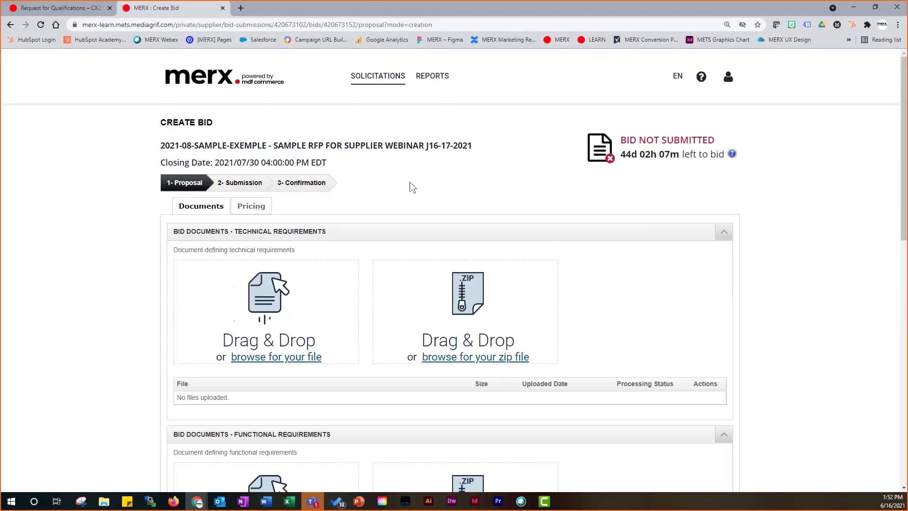
- Upload Business License, Functional_Requirements, Pricing, Proposal and Technical_Requirements (1) PDFs from the Supplier demo folder as Technical Requirements bid documents
{"action": "left_click", "coordinate": [295, 358]}
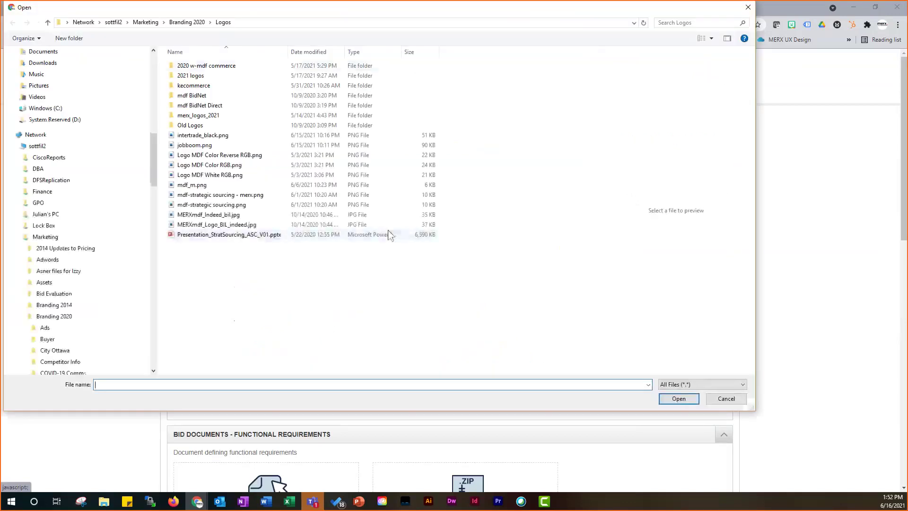
{"action": "left_click", "coordinate": [70, 169]}
{"action": "double_click", "coordinate": [195, 66]}
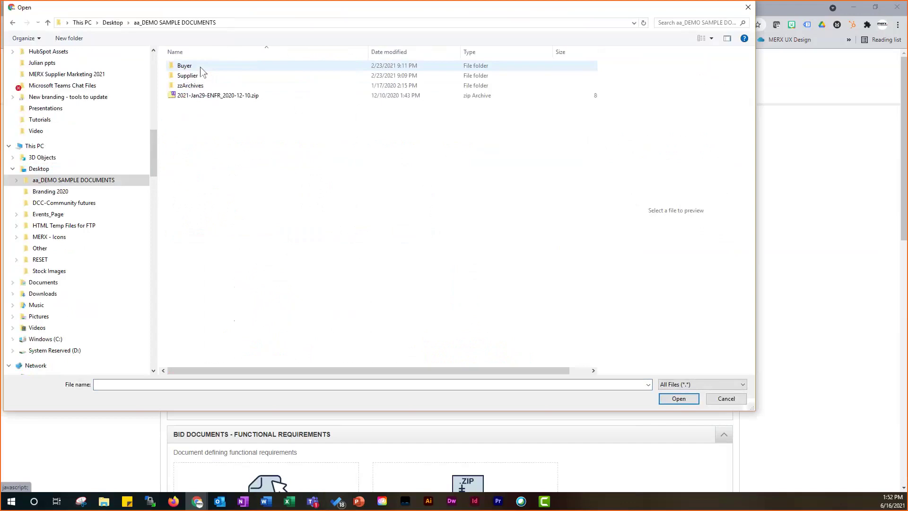
{"action": "left_click", "coordinate": [198, 77]}
{"action": "double_click", "coordinate": [198, 76]}
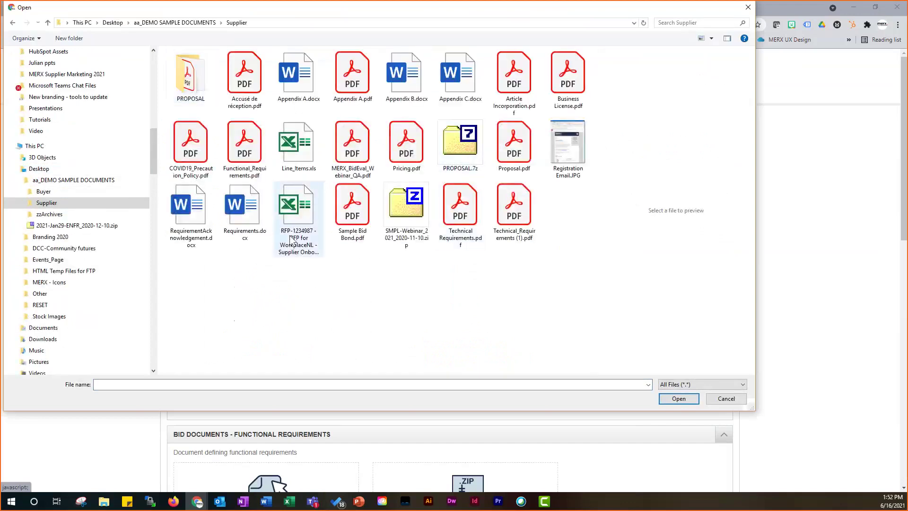
{"action": "left_click", "coordinate": [570, 87]}
{"action": "left_click", "coordinate": [244, 147], "text": "ctrl"}
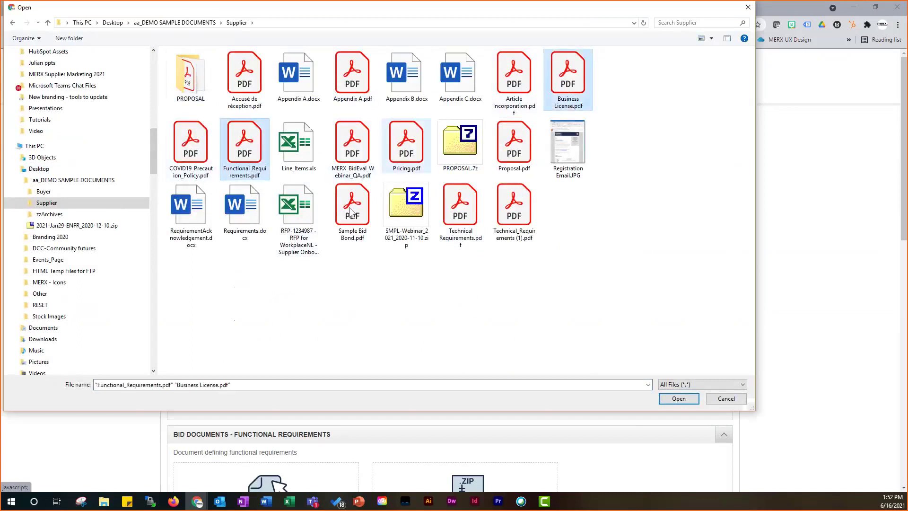
{"action": "left_click", "coordinate": [407, 152], "text": "ctrl"}
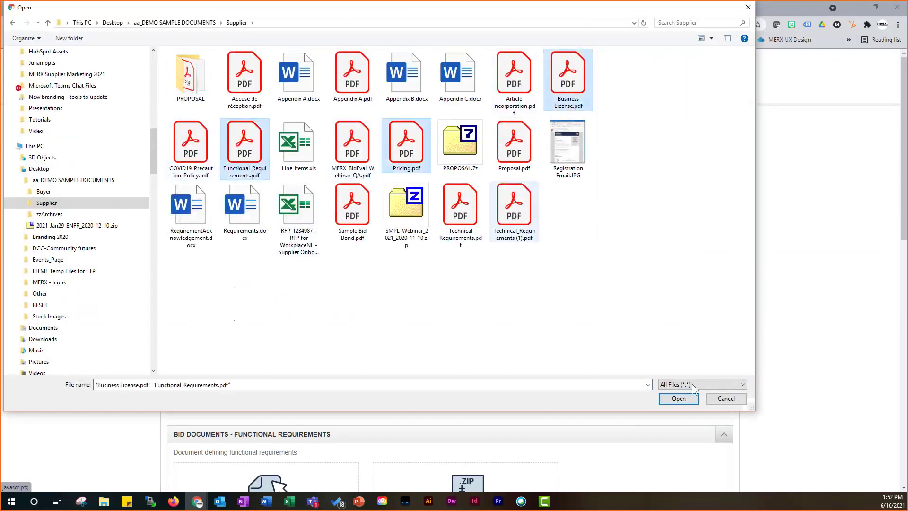
{"action": "left_click", "coordinate": [514, 210], "text": "ctrl"}
{"action": "left_click", "coordinate": [514, 146], "text": "ctrl"}
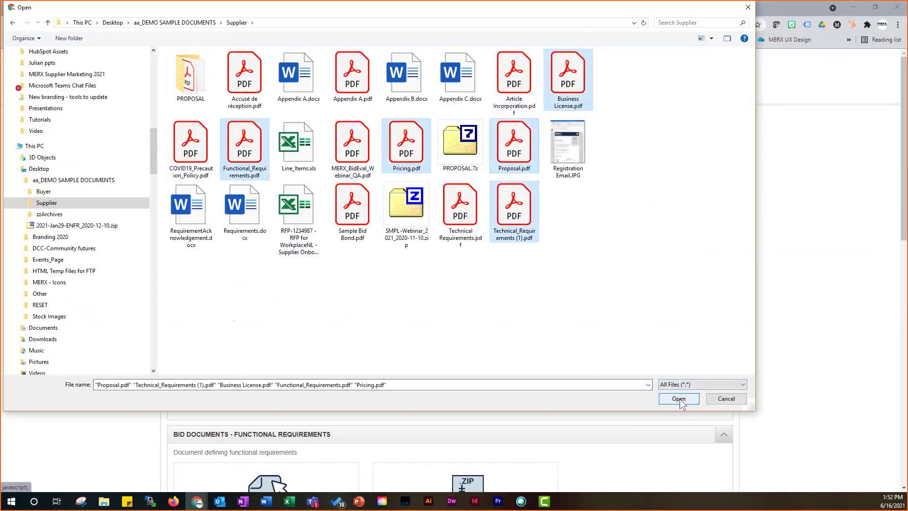
{"action": "left_click", "coordinate": [680, 400]}
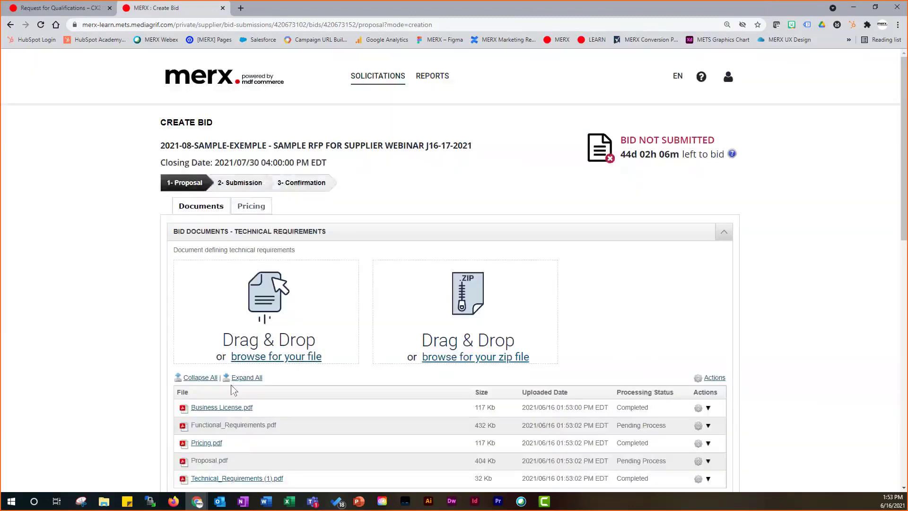
- Upload Functional_Requirements.pdf under the Functional Requirements bid documents and remove its copy from the Technical Requirements section
{"action": "scroll", "coordinate": [733, 336], "scroll_direction": "down", "scroll_amount": 3}
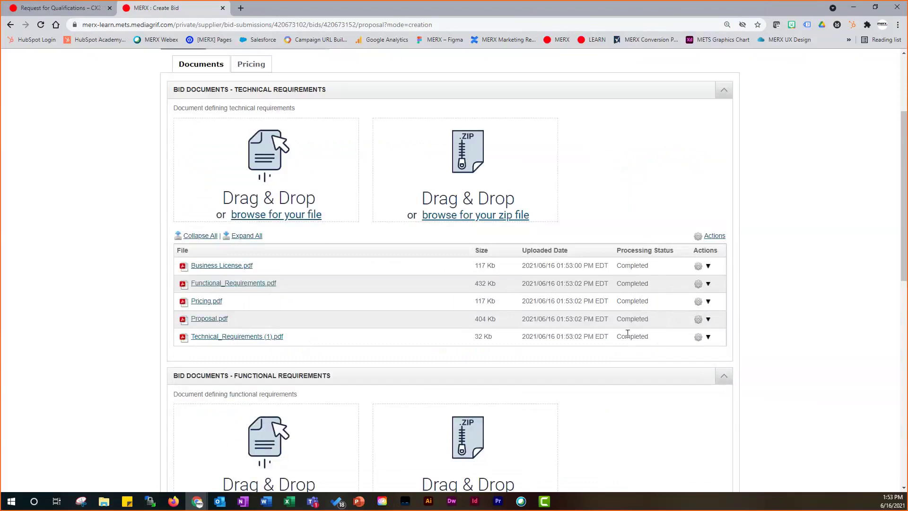
{"action": "scroll", "coordinate": [766, 307], "scroll_direction": "down", "scroll_amount": 3}
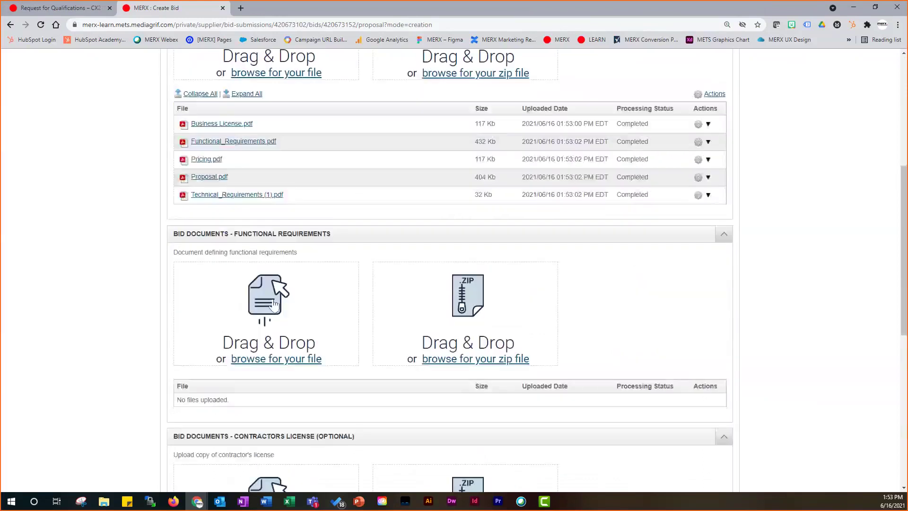
{"action": "left_click_drag", "start_coordinate": [173, 235], "coordinate": [333, 236]}
{"action": "left_click", "coordinate": [153, 237]}
{"action": "left_click", "coordinate": [289, 359]}
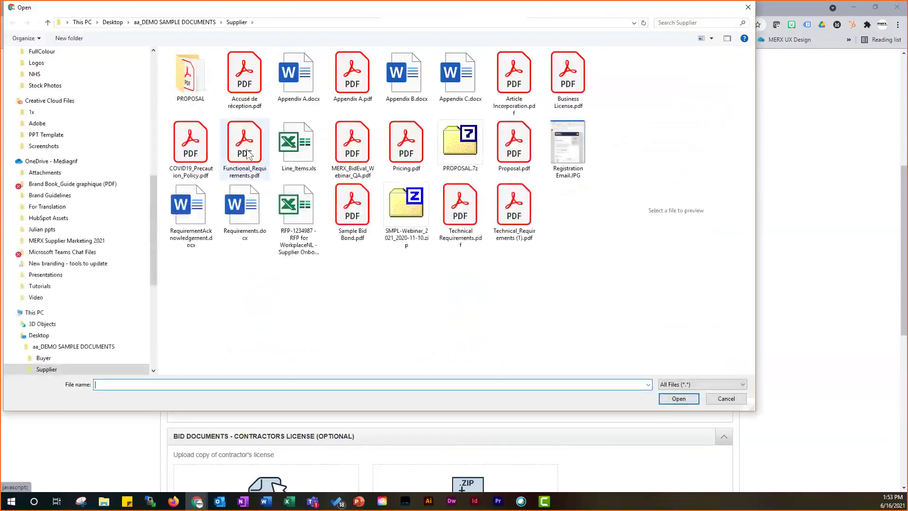
{"action": "double_click", "coordinate": [246, 152]}
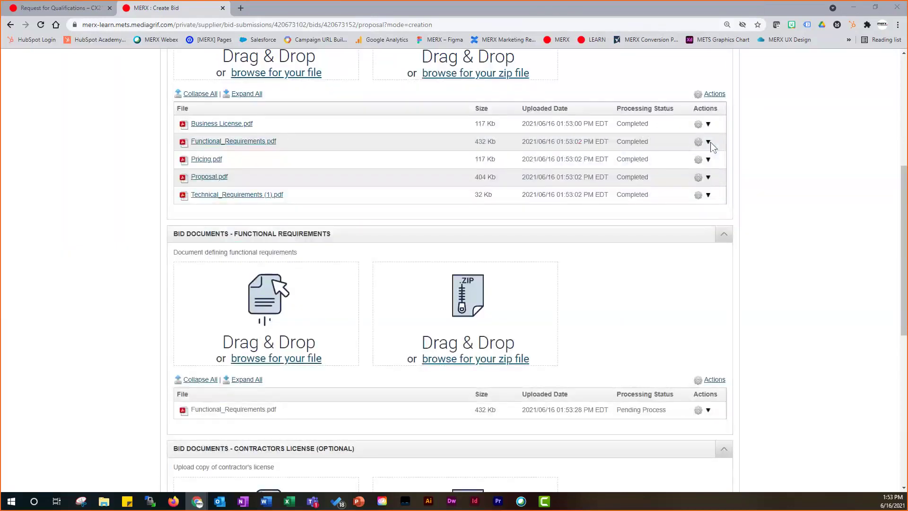
{"action": "left_click", "coordinate": [708, 143]}
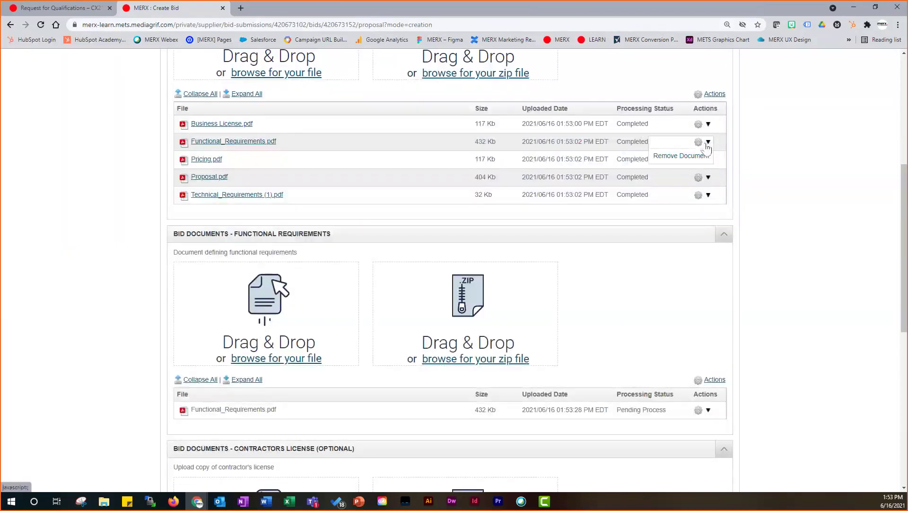
{"action": "left_click", "coordinate": [681, 156]}
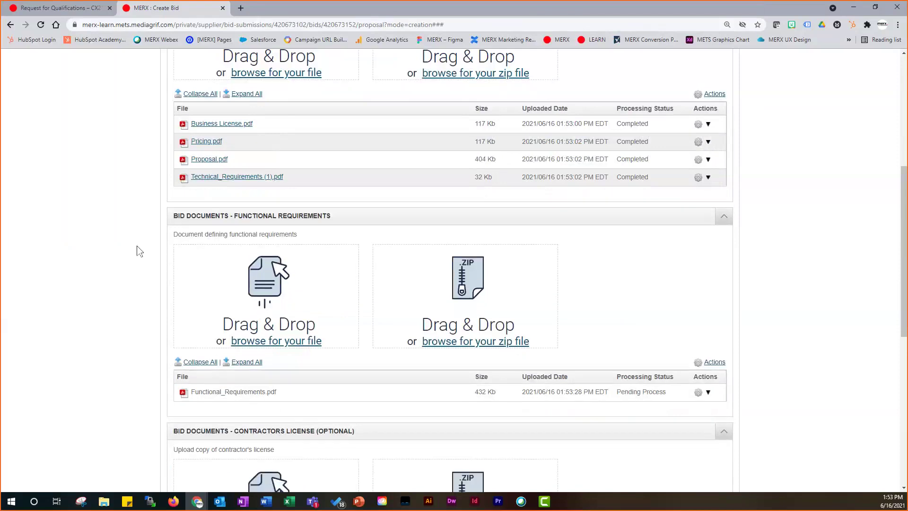
- Collapse the optional Contractors License section and proceed to the bid's pricing without adding optional documents
{"action": "scroll", "coordinate": [757, 258], "scroll_direction": "down", "scroll_amount": 1}
{"action": "scroll", "coordinate": [786, 258], "scroll_direction": "down", "scroll_amount": 2}
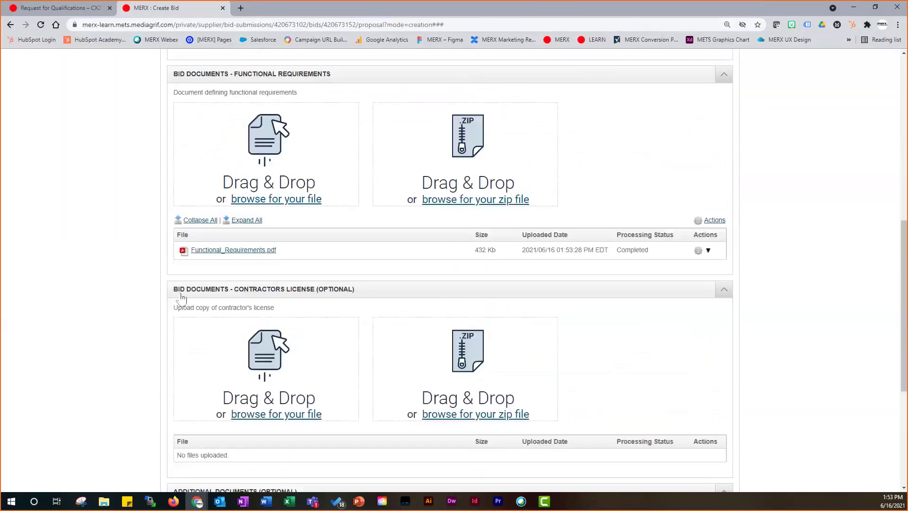
{"action": "left_click_drag", "start_coordinate": [174, 289], "coordinate": [342, 294]}
{"action": "scroll", "coordinate": [634, 331], "scroll_direction": "down", "scroll_amount": 2}
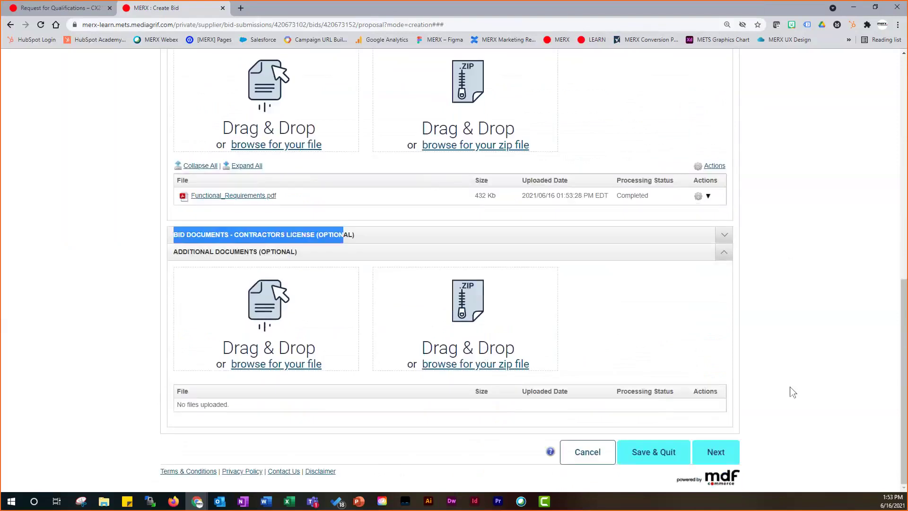
{"action": "left_click", "coordinate": [715, 452]}
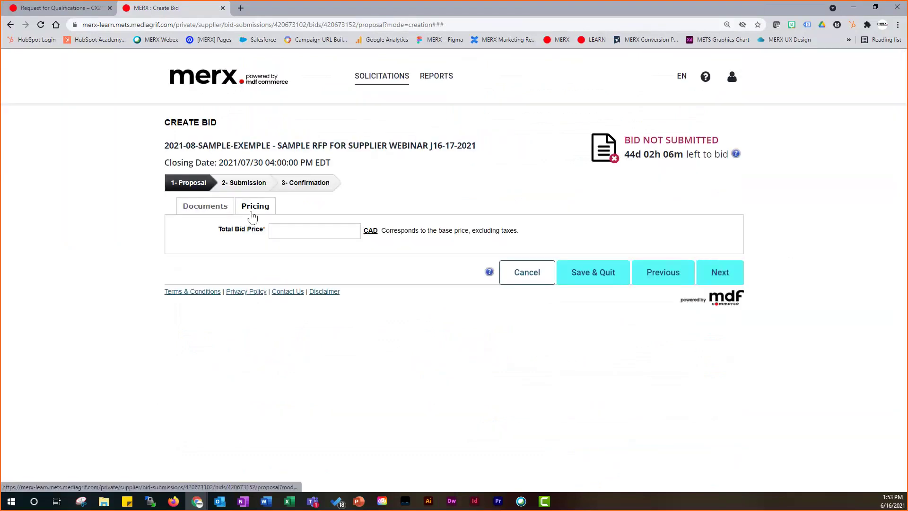
- Set the Total Bid Price to 20,000 CAD and continue to the Submission stage
{"action": "left_click", "coordinate": [302, 232]}
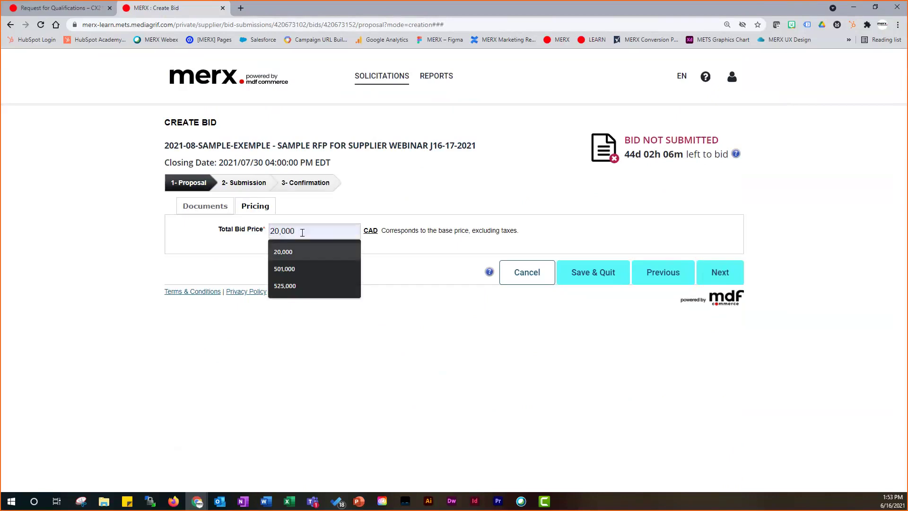
{"action": "left_click", "coordinate": [305, 246]}
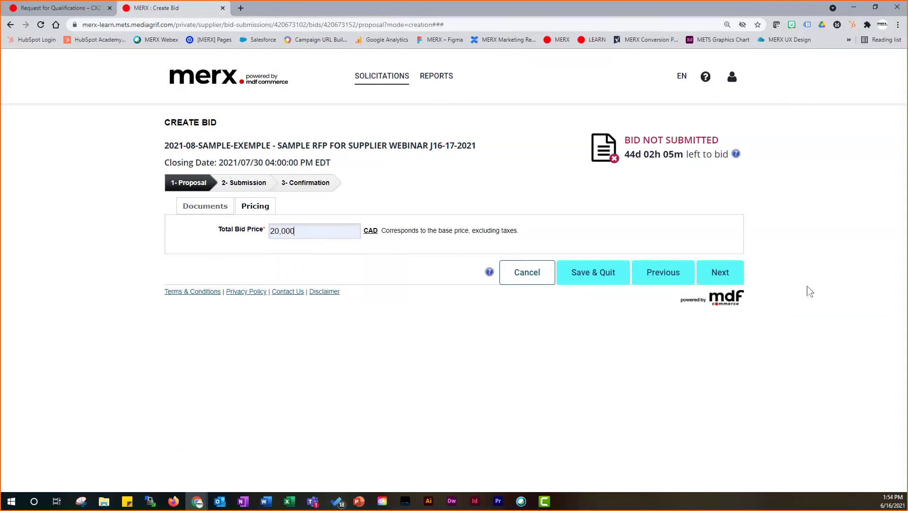
{"action": "left_click", "coordinate": [725, 271]}
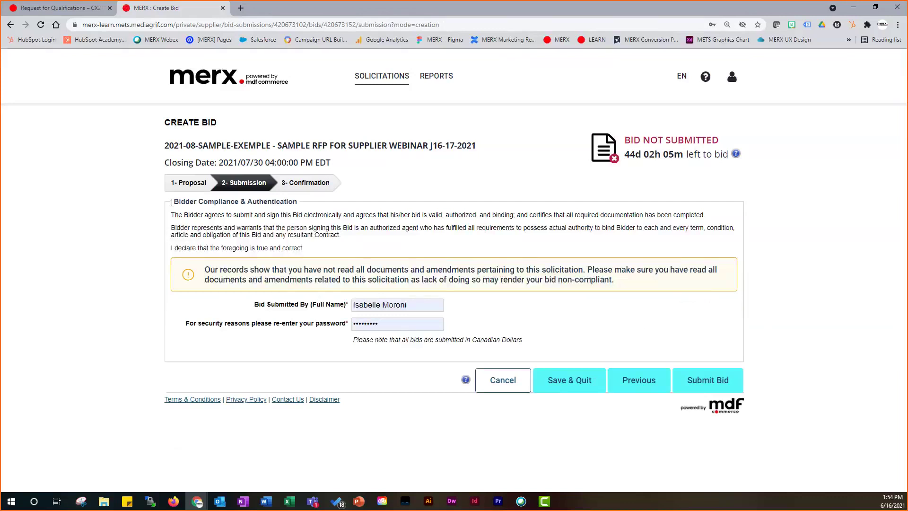
- Review the Bidder Compliance & Authentication section and its notice about unread documents, and submit the bid with confirmation
{"action": "left_click_drag", "start_coordinate": [172, 202], "coordinate": [319, 203]}
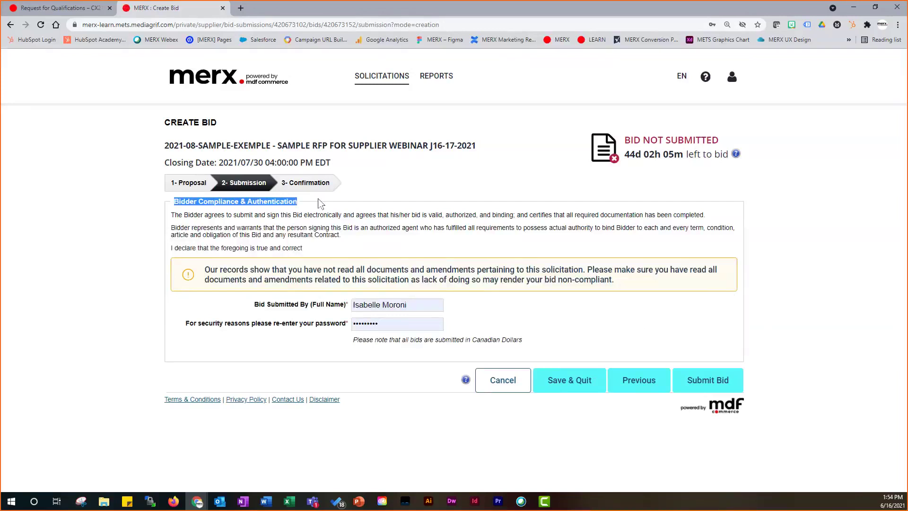
{"action": "left_click_drag", "start_coordinate": [210, 269], "coordinate": [643, 283]}
{"action": "left_click", "coordinate": [643, 282]}
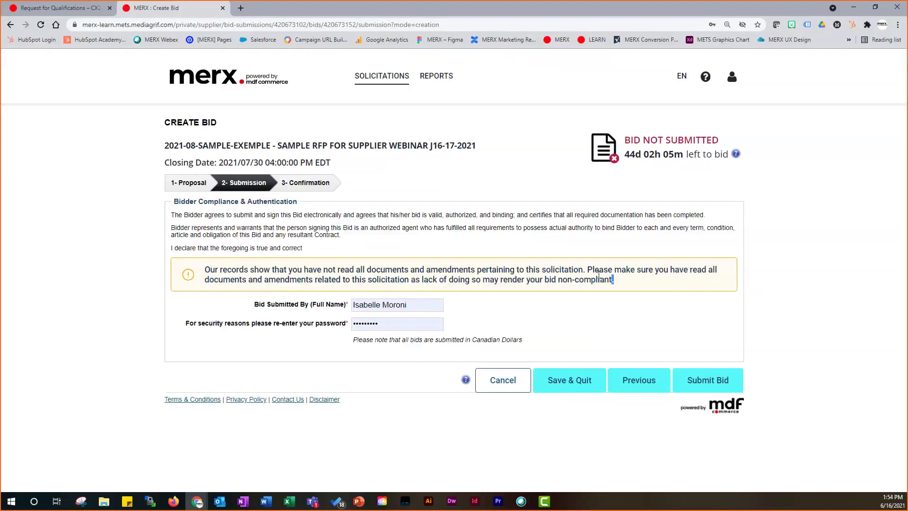
{"action": "left_click_drag", "start_coordinate": [614, 280], "coordinate": [592, 268]}
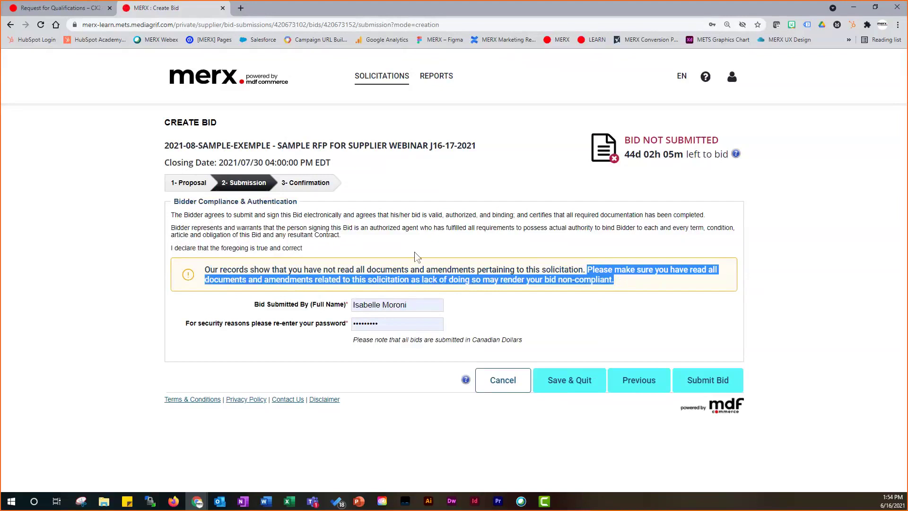
{"action": "left_click", "coordinate": [209, 269]}
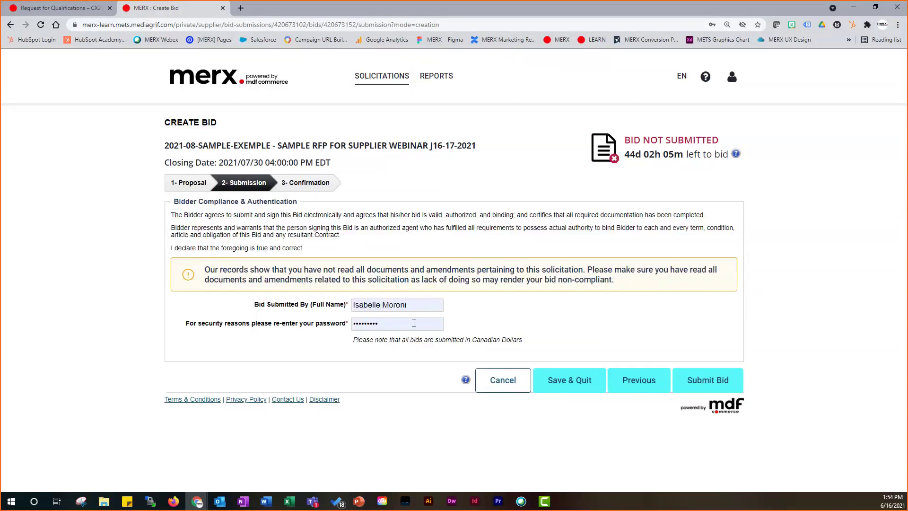
{"action": "left_click", "coordinate": [717, 389]}
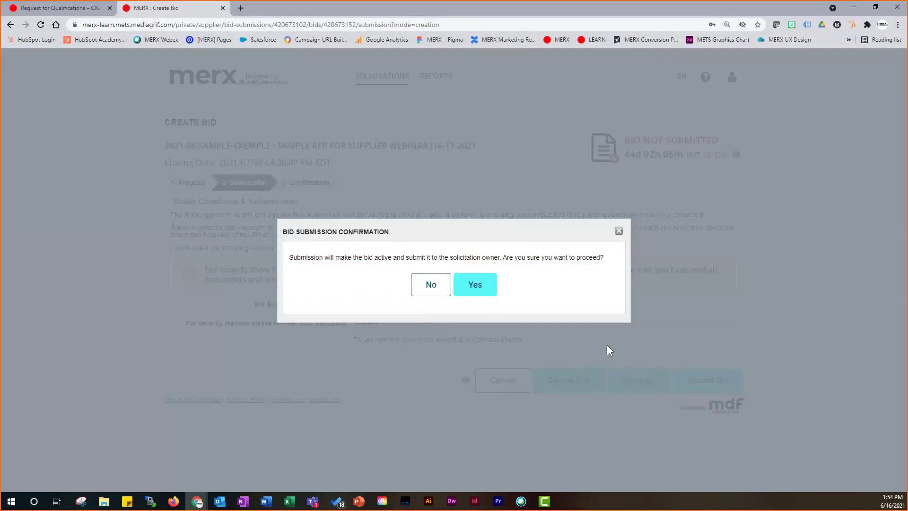
{"action": "left_click", "coordinate": [474, 286]}
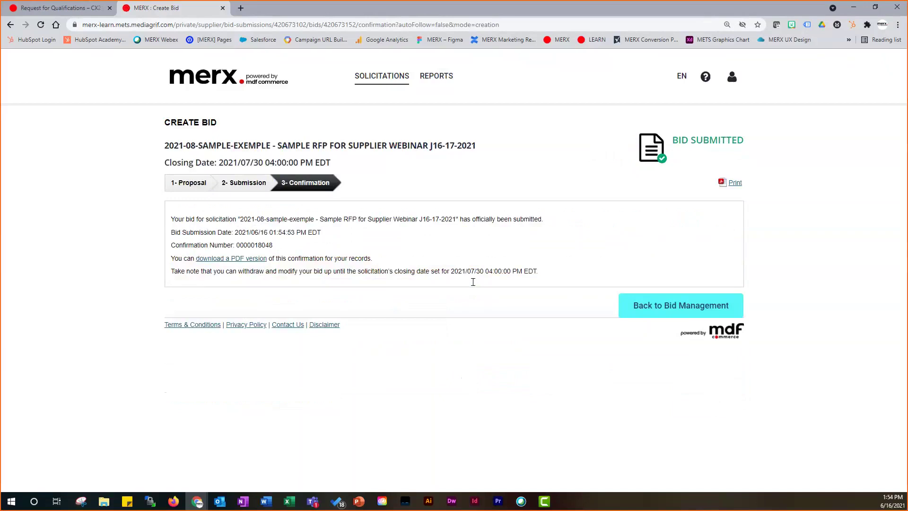
- Examine the bid submission date and confirmation number on the enlarged confirmation page
{"action": "key", "text": "ctrl+plus"}
{"action": "key", "text": "ctrl+plus"}
{"action": "key", "text": "ctrl+plus"}
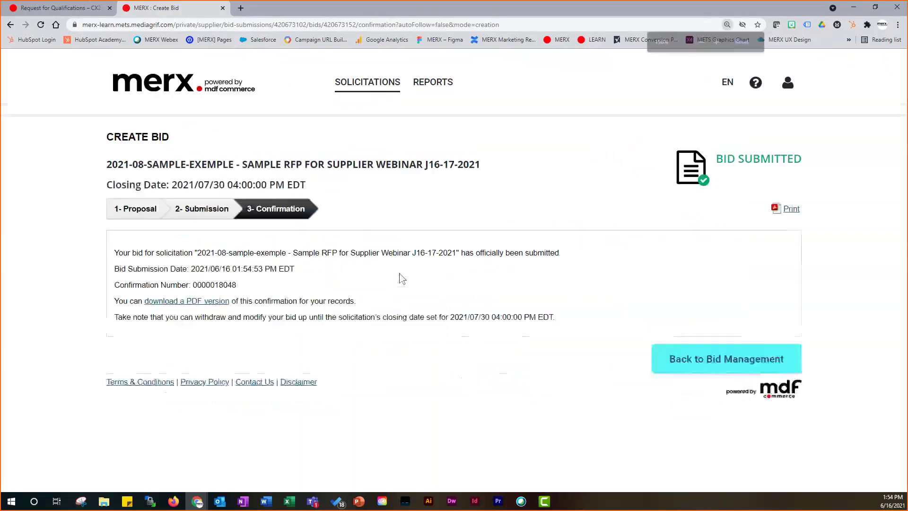
{"action": "left_click_drag", "start_coordinate": [191, 268], "coordinate": [294, 269]}
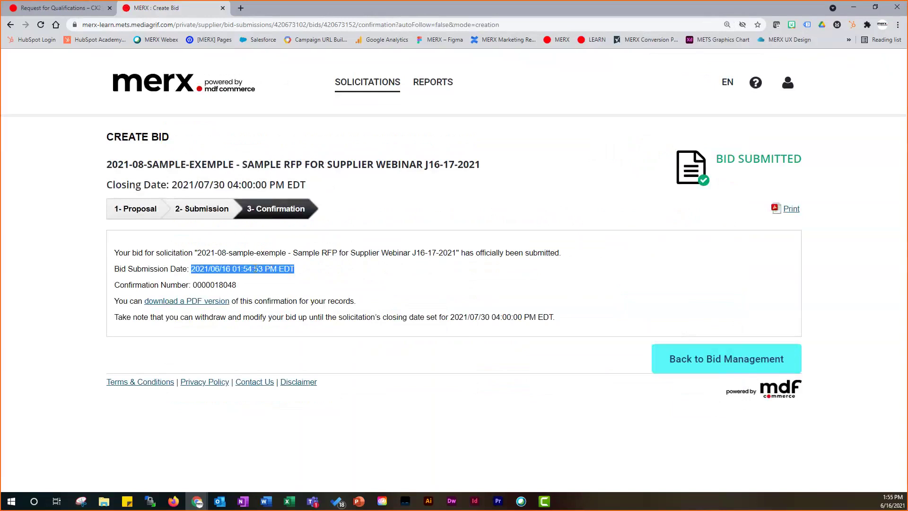
{"action": "double_click", "coordinate": [221, 282]}
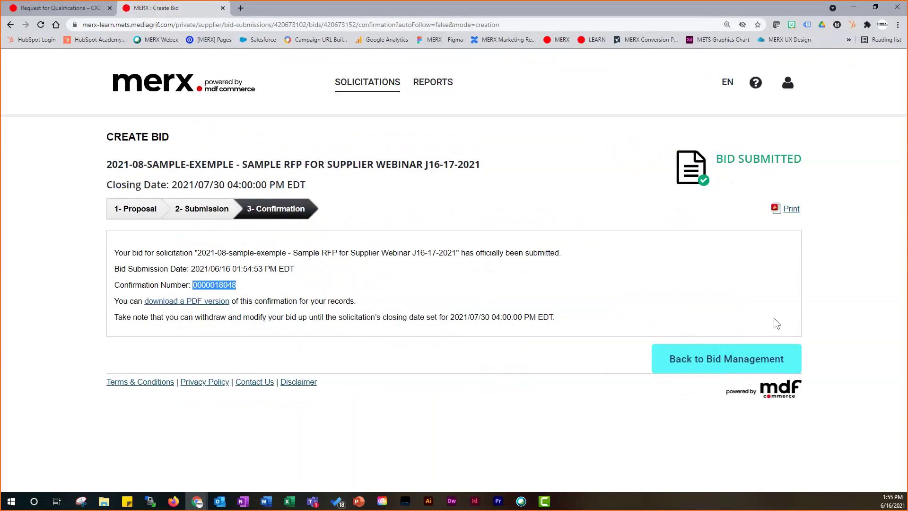
- Return from the bid confirmation to Bid Management and fit the whole list of bids on the page
{"action": "left_click", "coordinate": [760, 358]}
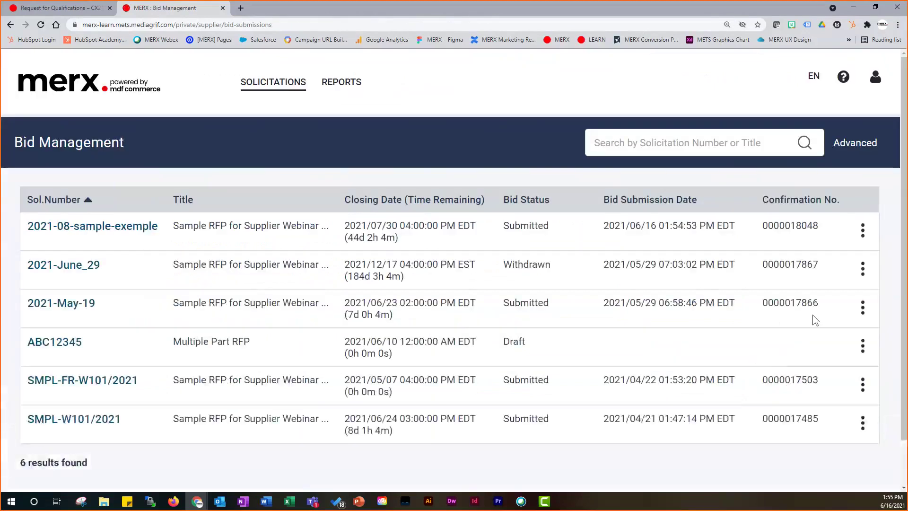
{"action": "key", "text": "ctrl+minus"}
{"action": "key", "text": "ctrl+minus"}
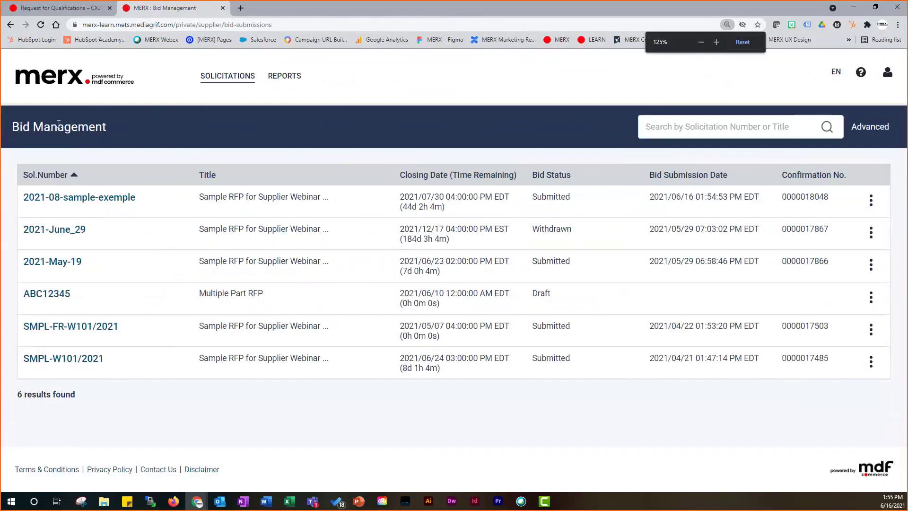
{"action": "left_click", "coordinate": [238, 80]}
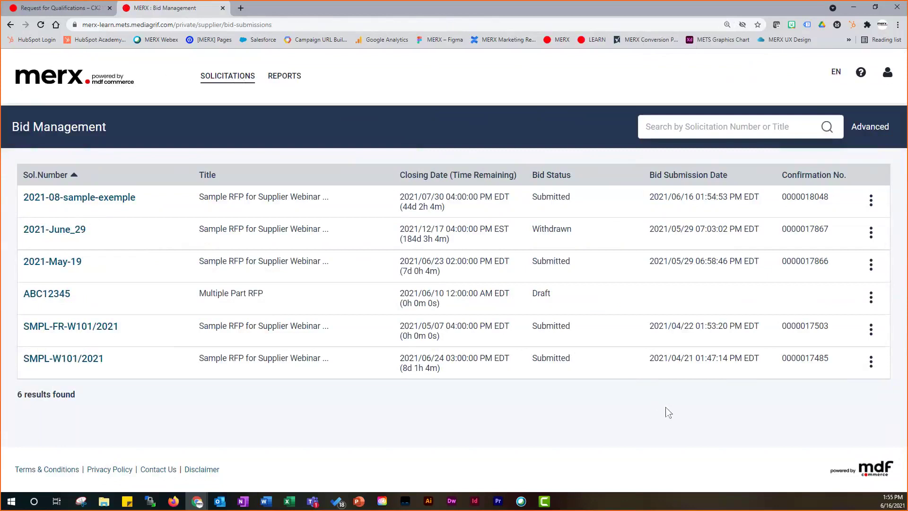
- Examine the actions available for the withdrawn 2021-June_29 bid and the submitted 2021-08-sample-exemple bid without choosing any
{"action": "left_click_drag", "start_coordinate": [532, 231], "coordinate": [571, 234]}
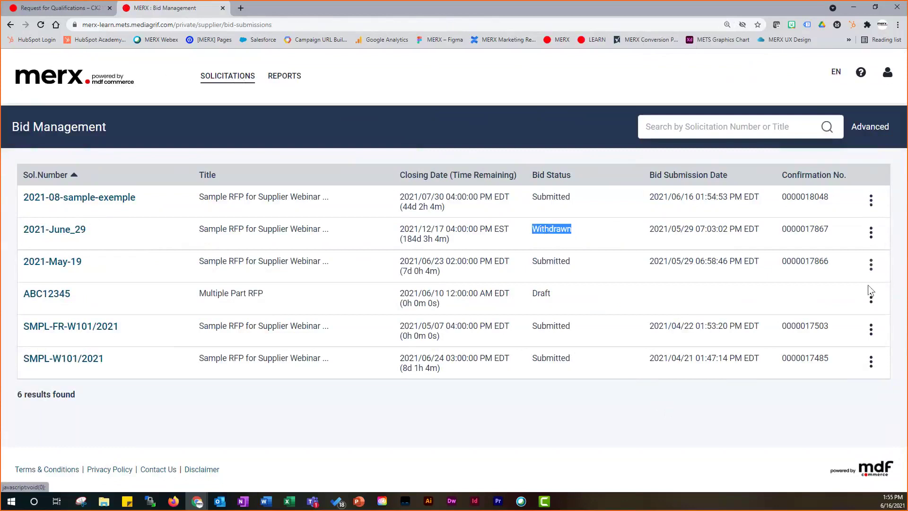
{"action": "left_click", "coordinate": [871, 235]}
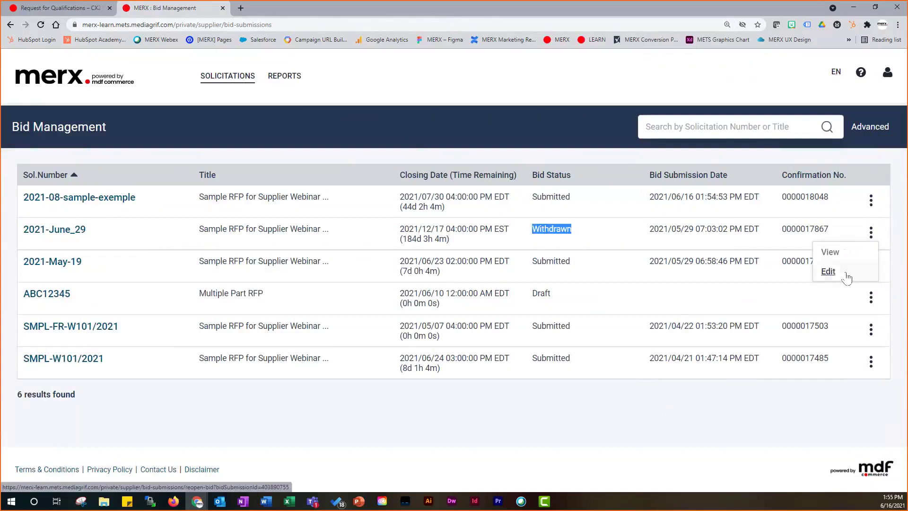
{"action": "left_click", "coordinate": [872, 201]}
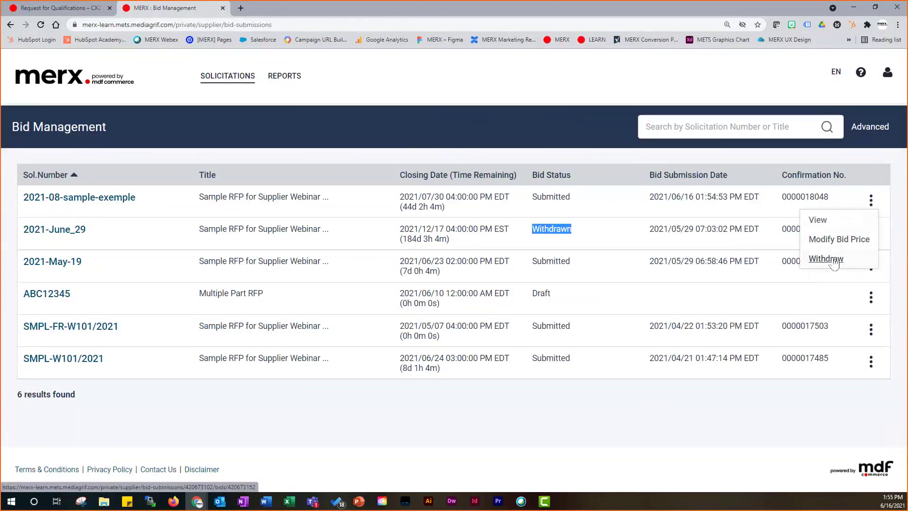
{"action": "left_click", "coordinate": [871, 200]}
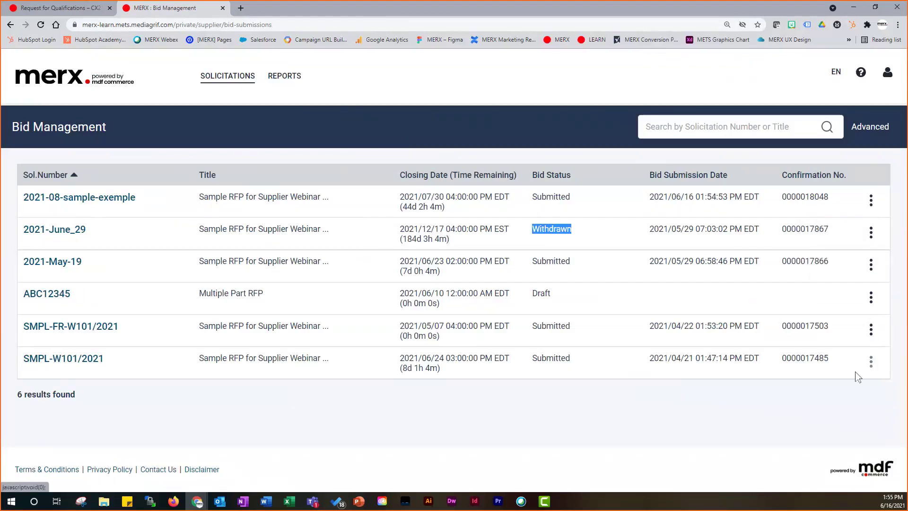
- Visit the solicitation search page and the Management Reports page, ending back at the solicitation search
{"action": "mouse_move", "coordinate": [227, 78]}
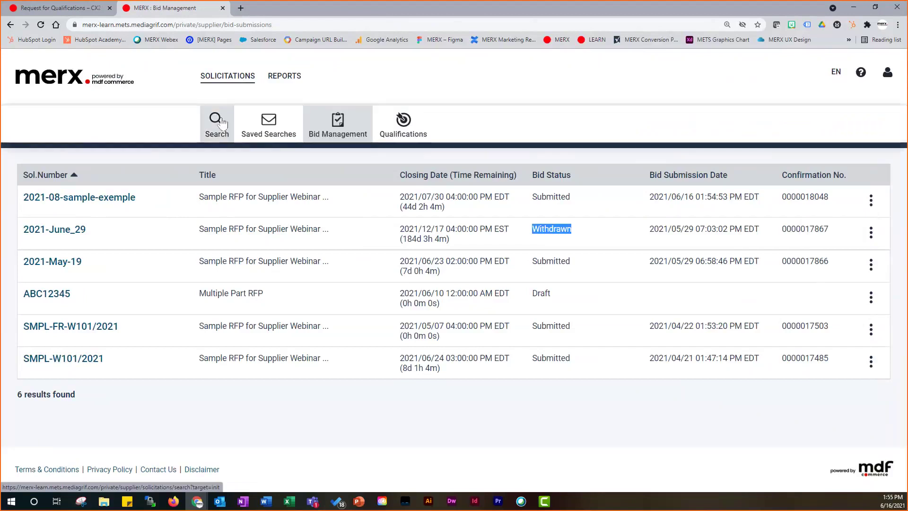
{"action": "left_click", "coordinate": [222, 122]}
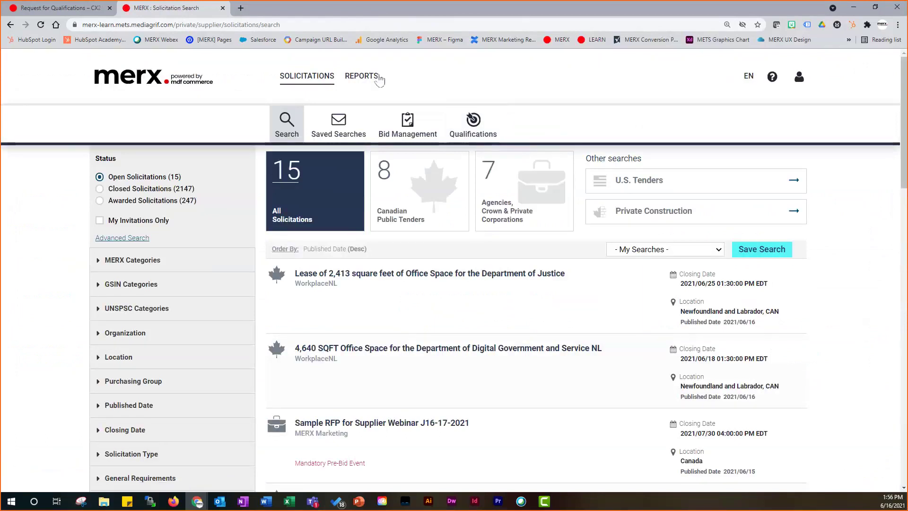
{"action": "mouse_move", "coordinate": [365, 77]}
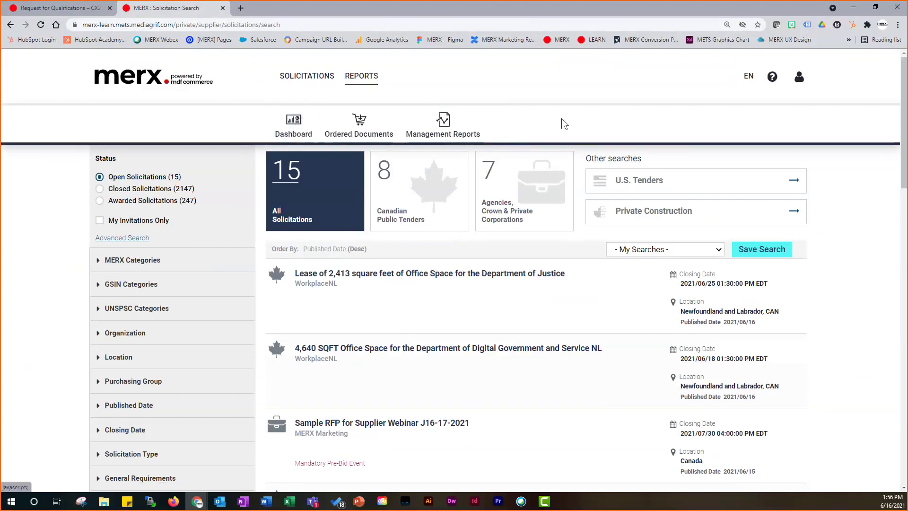
{"action": "left_click", "coordinate": [424, 123]}
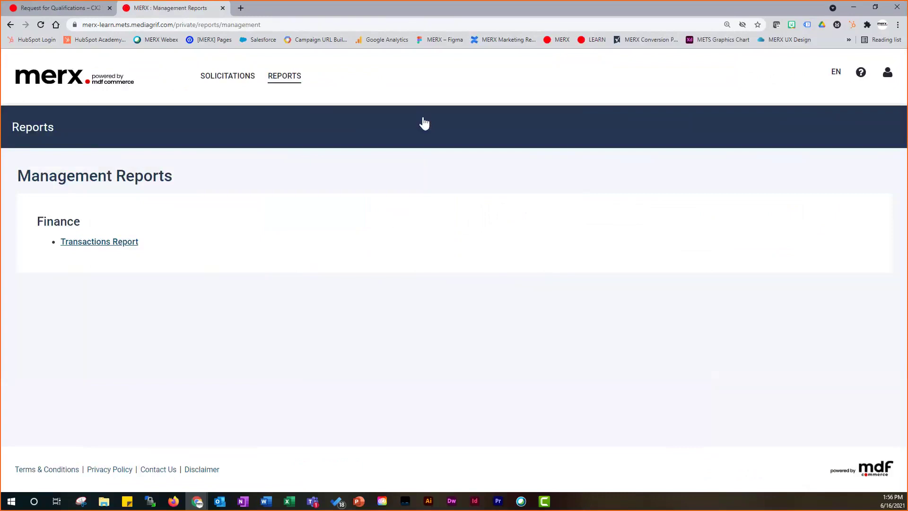
{"action": "left_click", "coordinate": [226, 84]}
{"action": "left_click", "coordinate": [218, 130]}
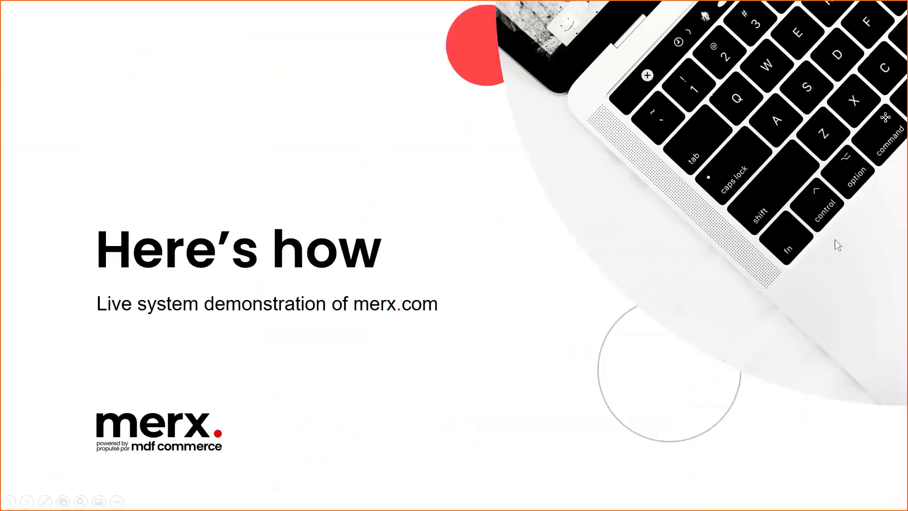
{"action": "key", "text": "Right"}
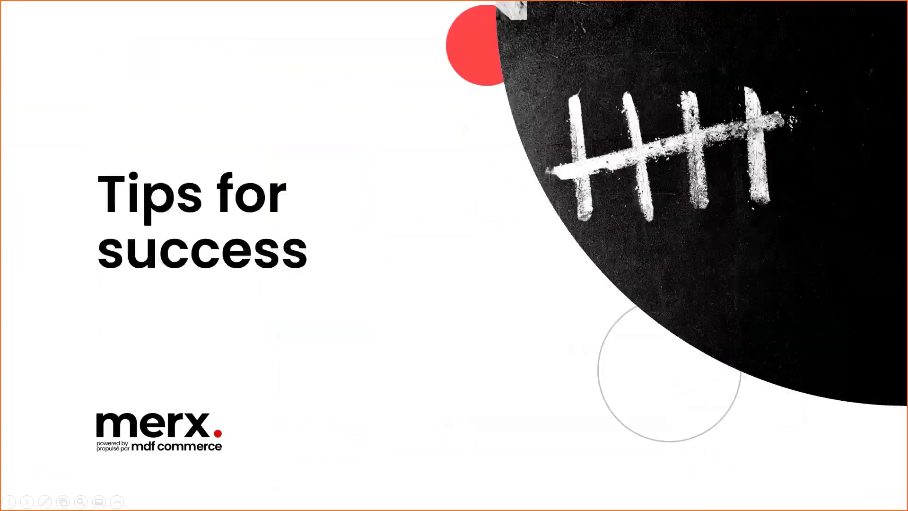
{"action": "key", "text": "Right"}
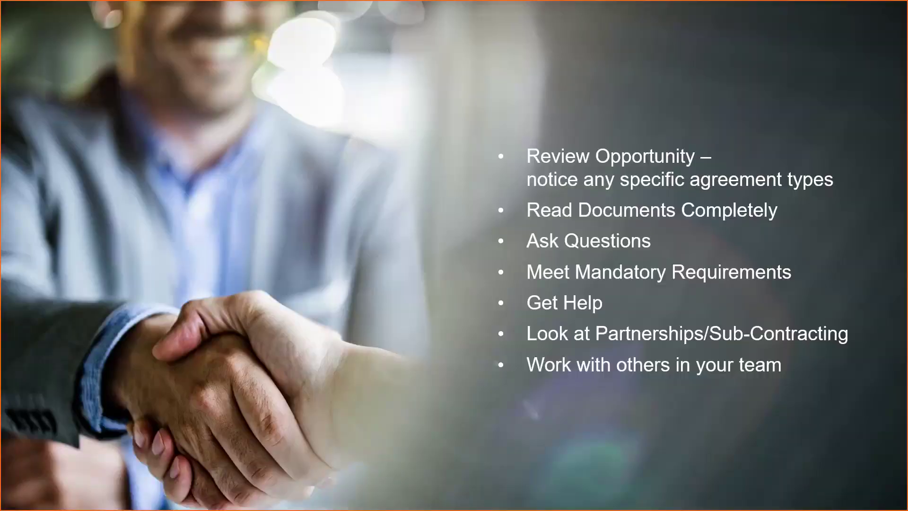